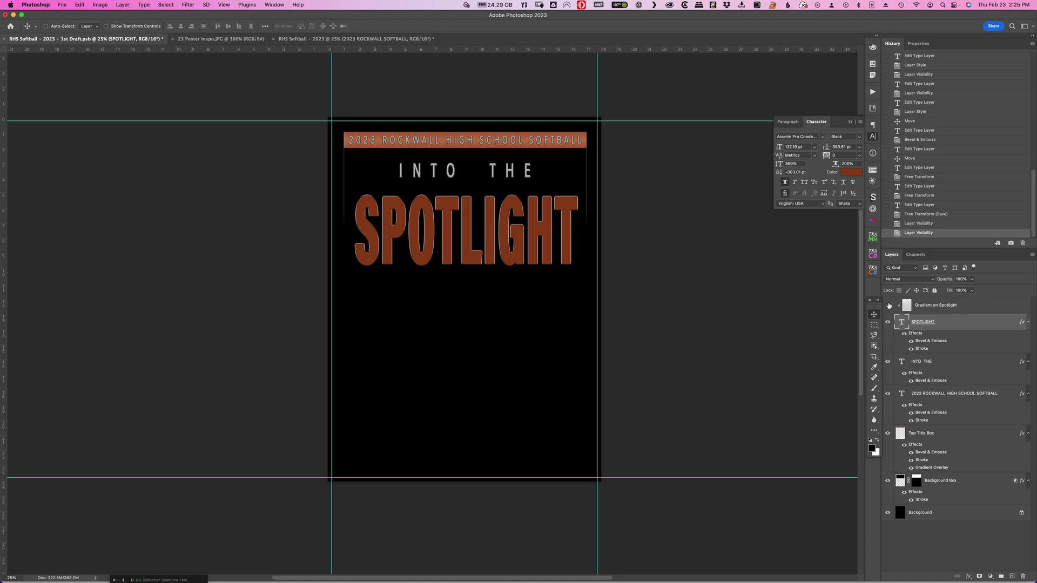
# - Toggle the Gradient on Spotlight layer to compare the title with and without it, leaving the layer visible
pyautogui.click(888, 306)
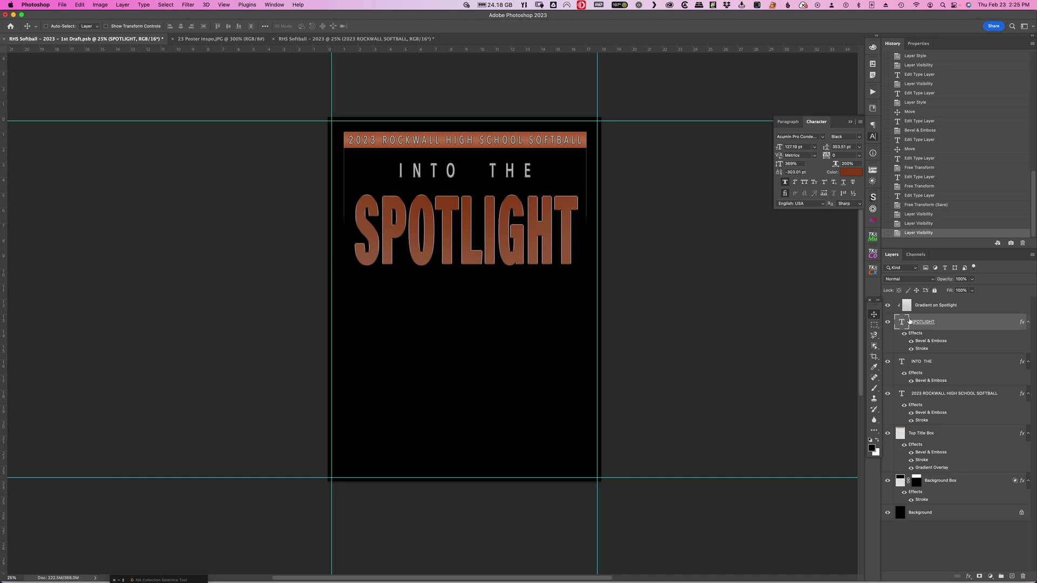
pyautogui.click(888, 306)
pyautogui.click(888, 306)
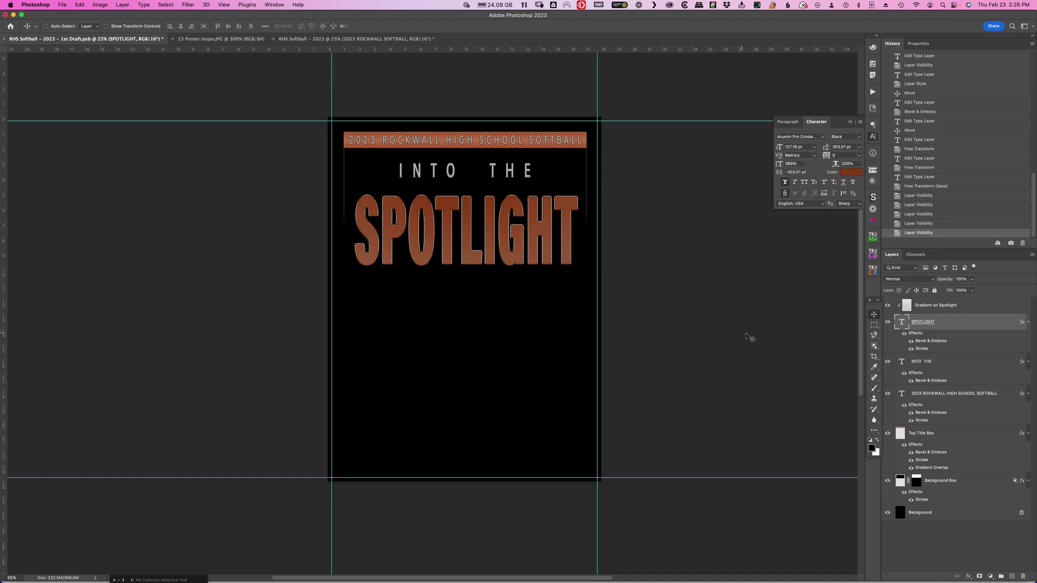
# - Group the layers from Gradient on Spotlight down to 2023 ROCKWALL HIGH SCHOOL SOFTBALL and name the group Top Words
pyautogui.click(982, 307)
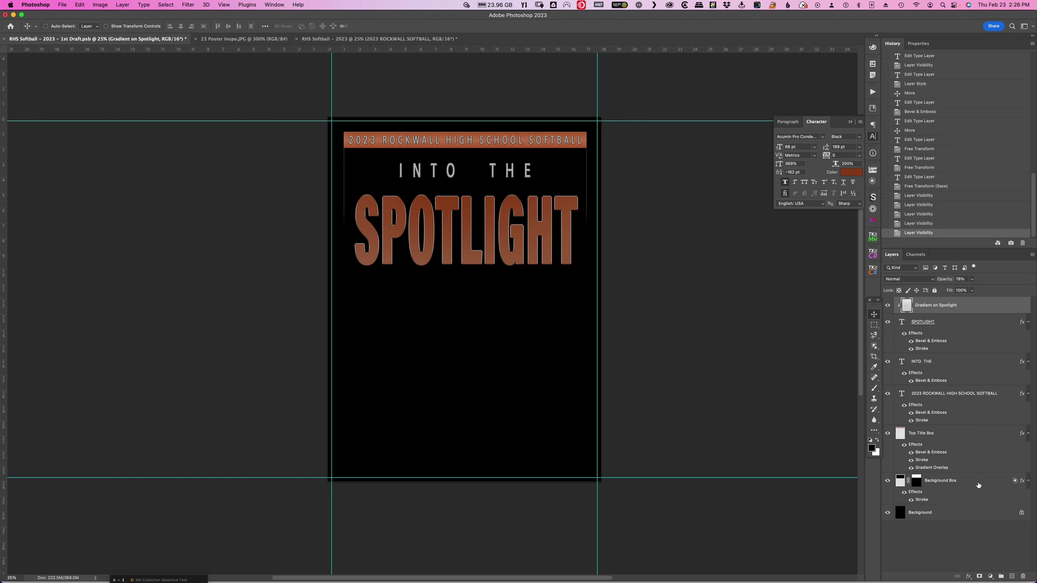
pyautogui.keyDown('shift'); pyautogui.click(1004, 398); pyautogui.keyUp('shift')
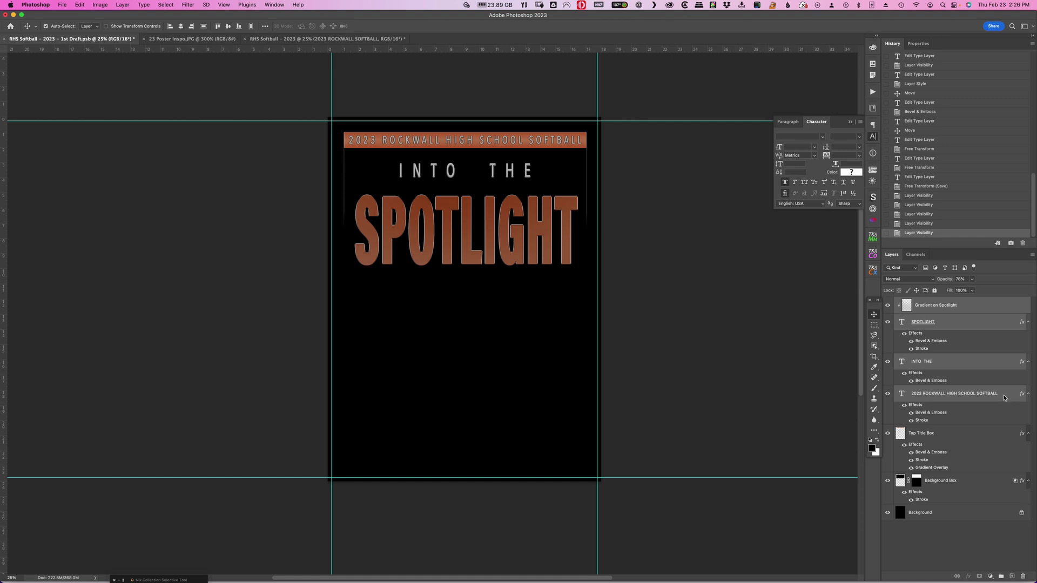
pyautogui.press('super+g')
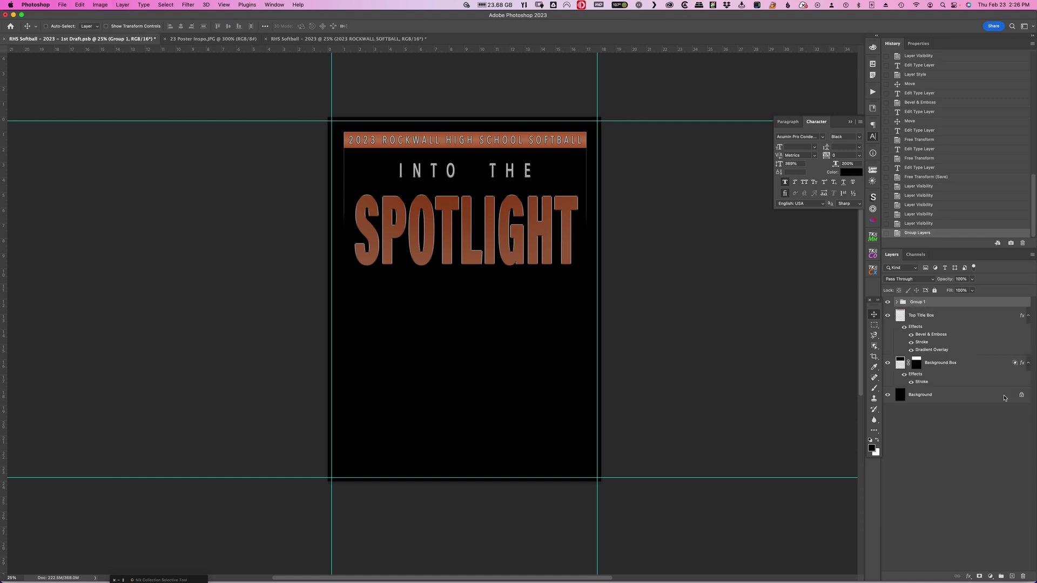
pyautogui.doubleClick(914, 303)
pyautogui.write('Top Words')
pyautogui.press('Return')
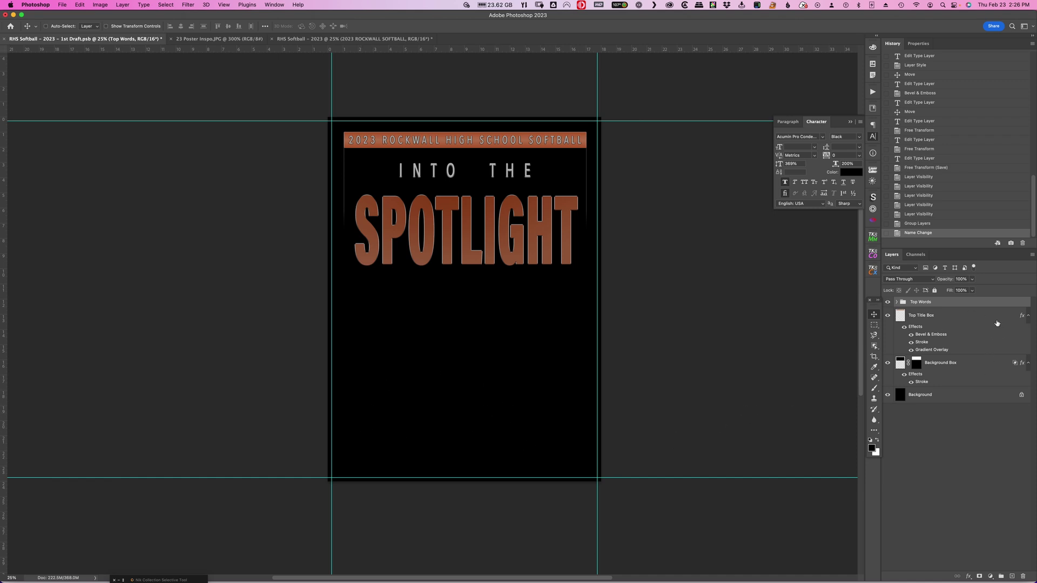
# - Group the Top Title Box and Background Box layers and name the group Words Box
pyautogui.click(952, 319)
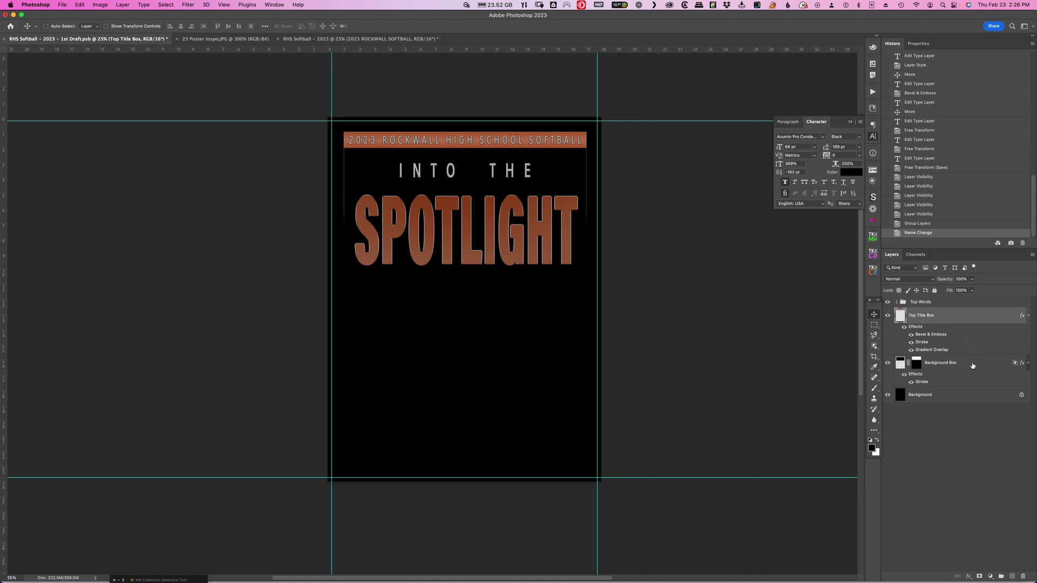
pyautogui.keyDown('shift'); pyautogui.click(972, 365); pyautogui.keyUp('shift')
pyautogui.press('super+g')
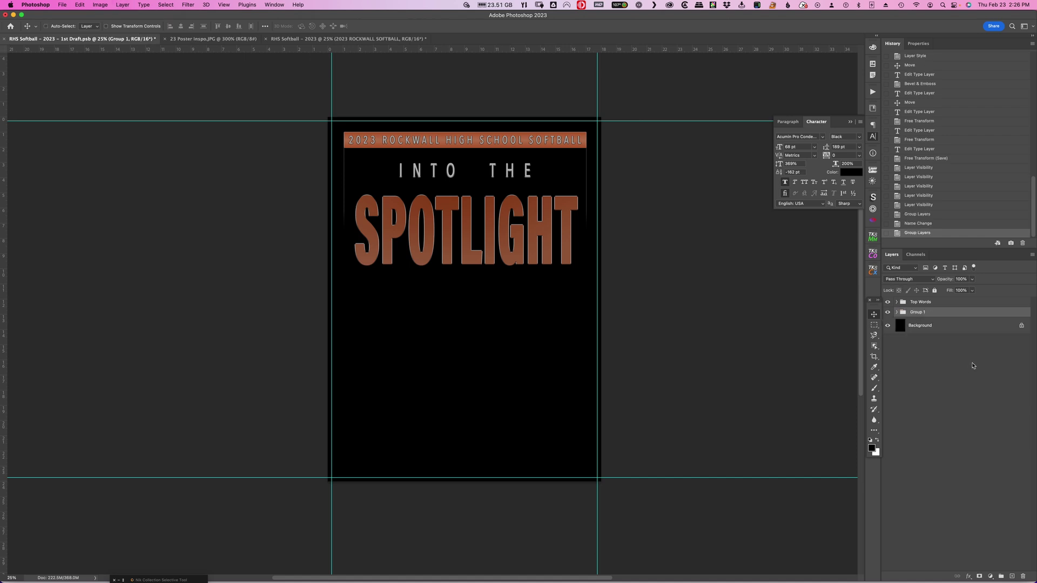
pyautogui.press('o')
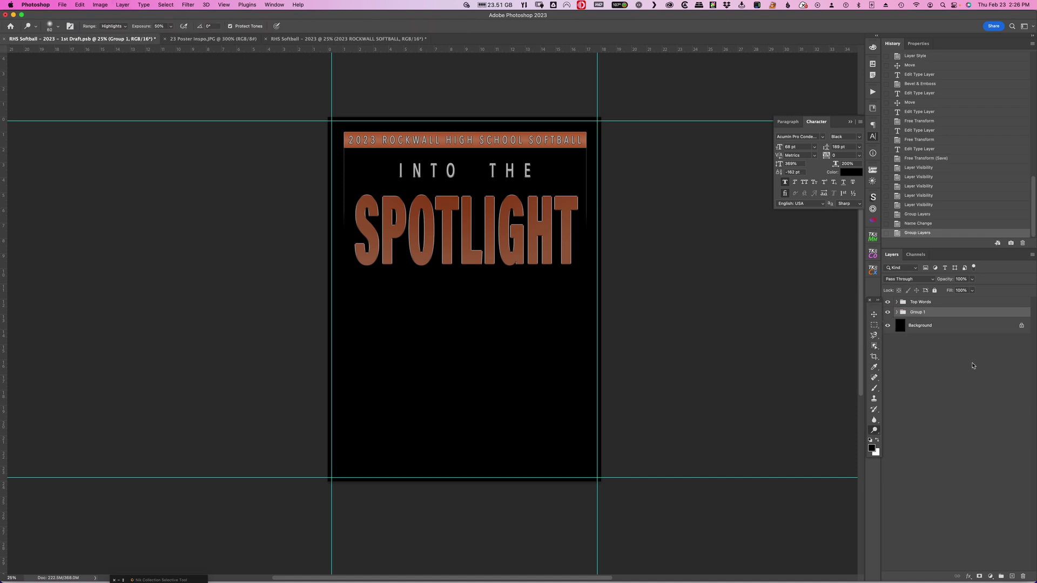
pyautogui.press('x')
pyautogui.doubleClick(917, 313)
pyautogui.write('Words Box')
pyautogui.press('Return')
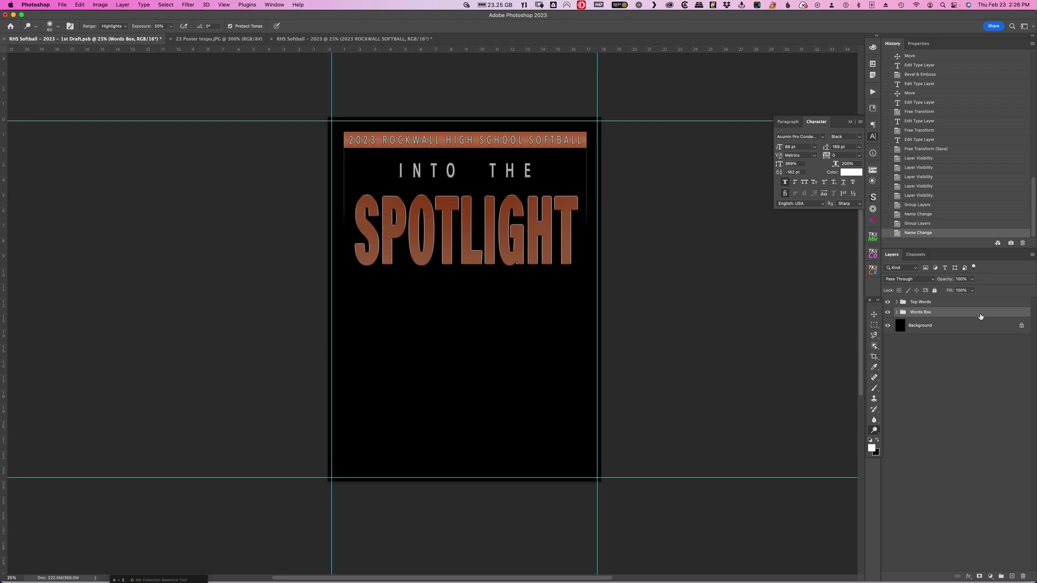
# - Make a thin horizontal rectangular marquee selection in the empty area below the SPOTLIGHT title, with the Top Words group active
pyautogui.click(961, 304)
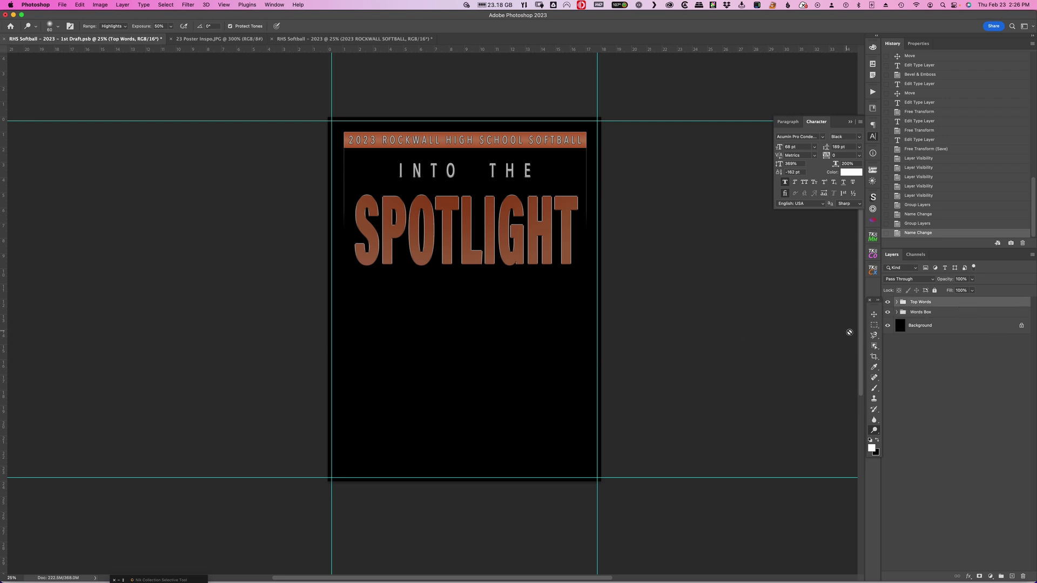
pyautogui.click(874, 325)
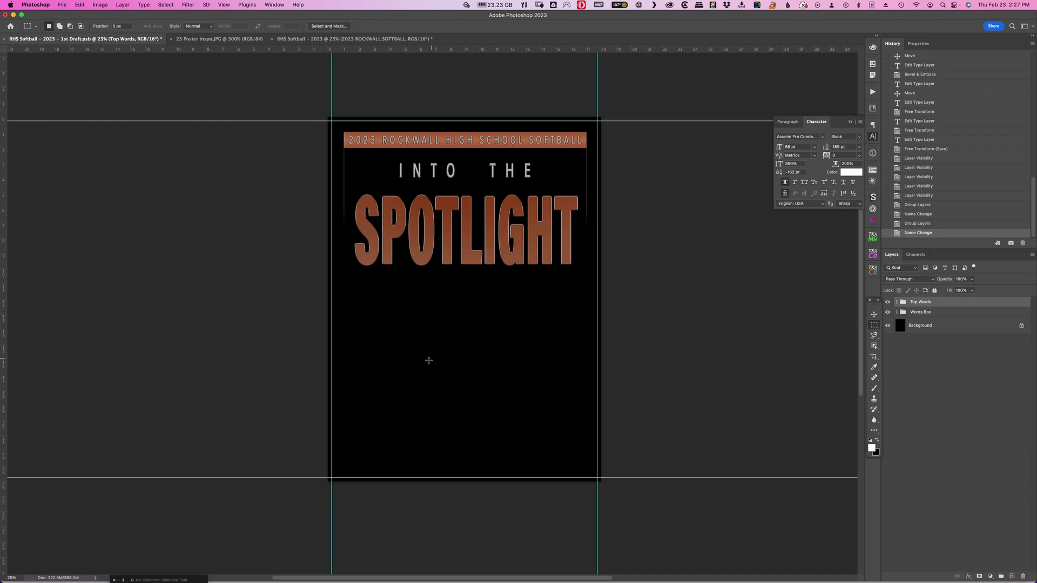
pyautogui.moveTo(449, 338); pyautogui.dragTo(539, 348)
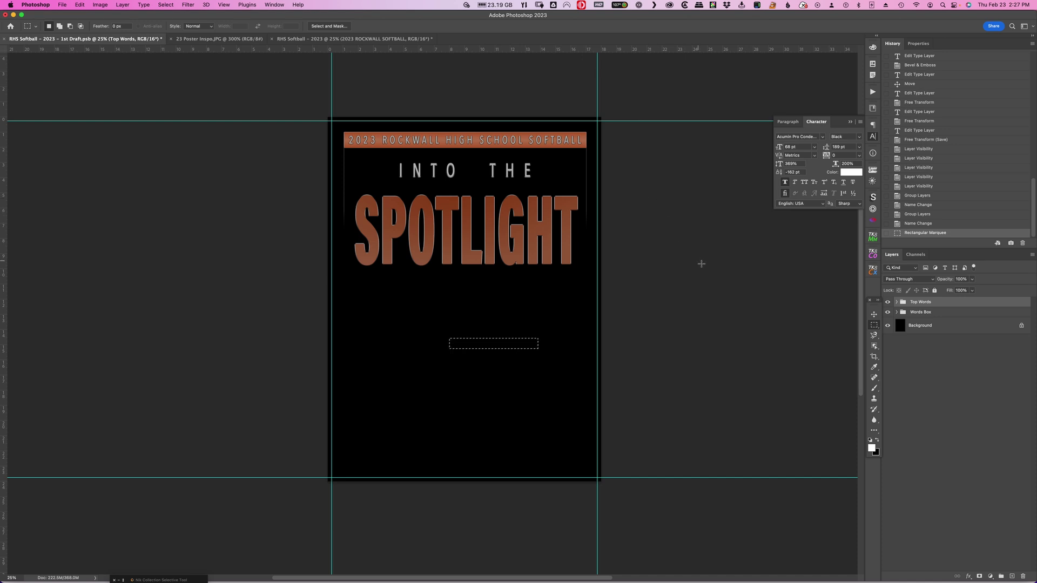
# - Set the fill contents to 50% Gray and try to fill the marquee selection on the Top Words group
pyautogui.press('shift')
pyautogui.hotkey('shift', 'BackSpace')
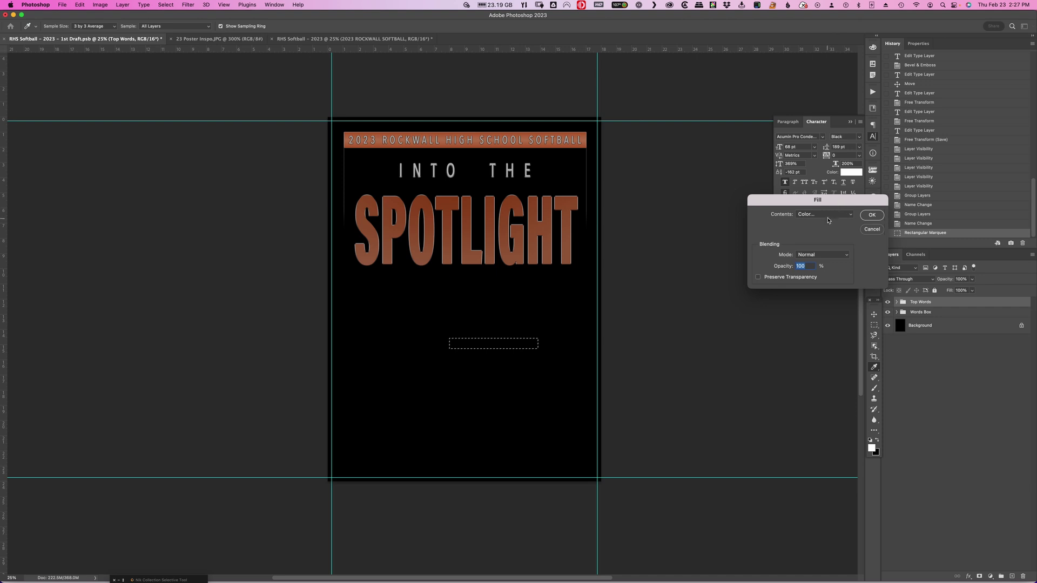
pyautogui.click(828, 219)
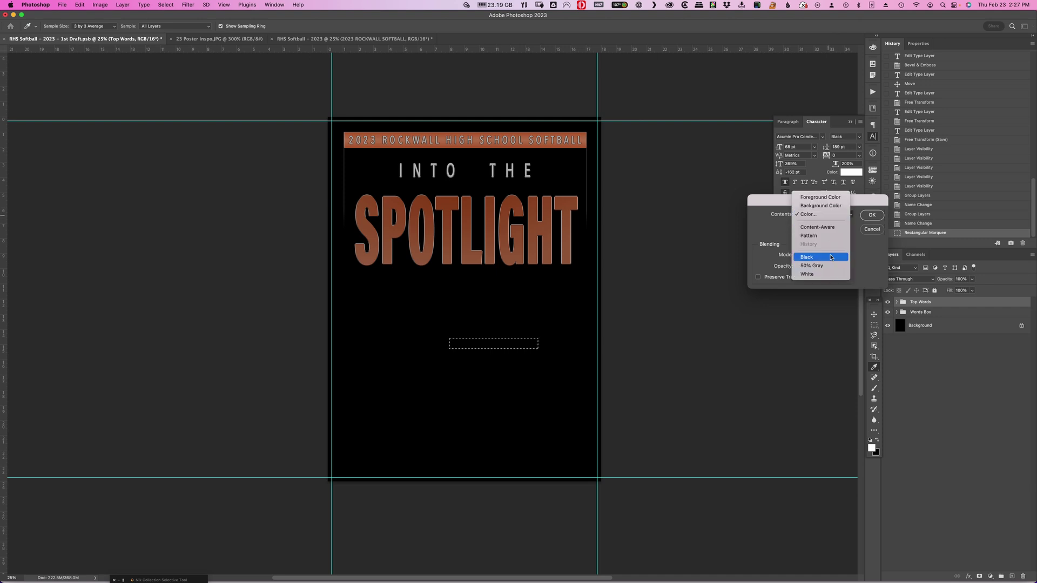
pyautogui.click(828, 265)
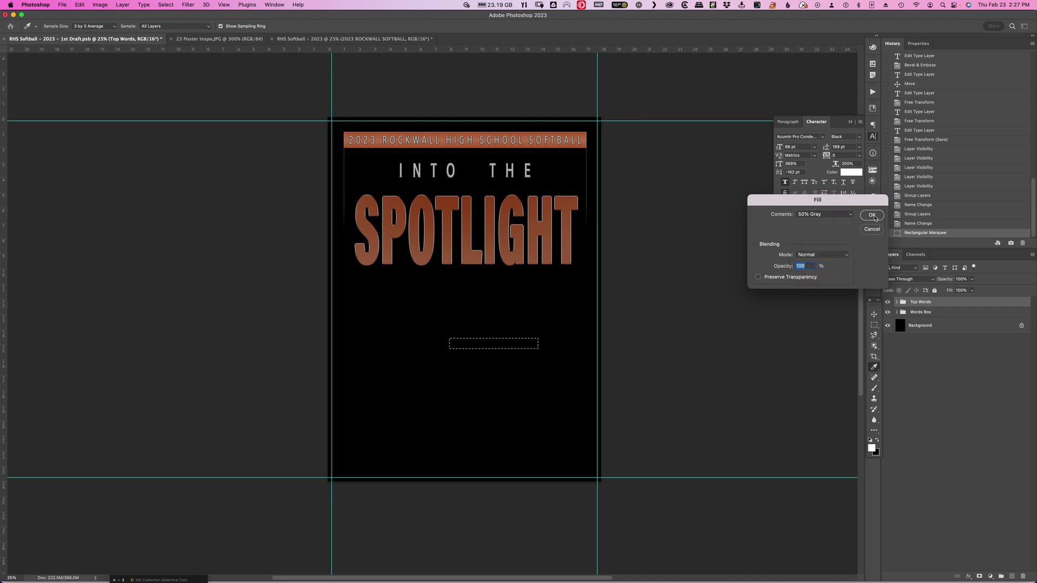
pyautogui.click(870, 215)
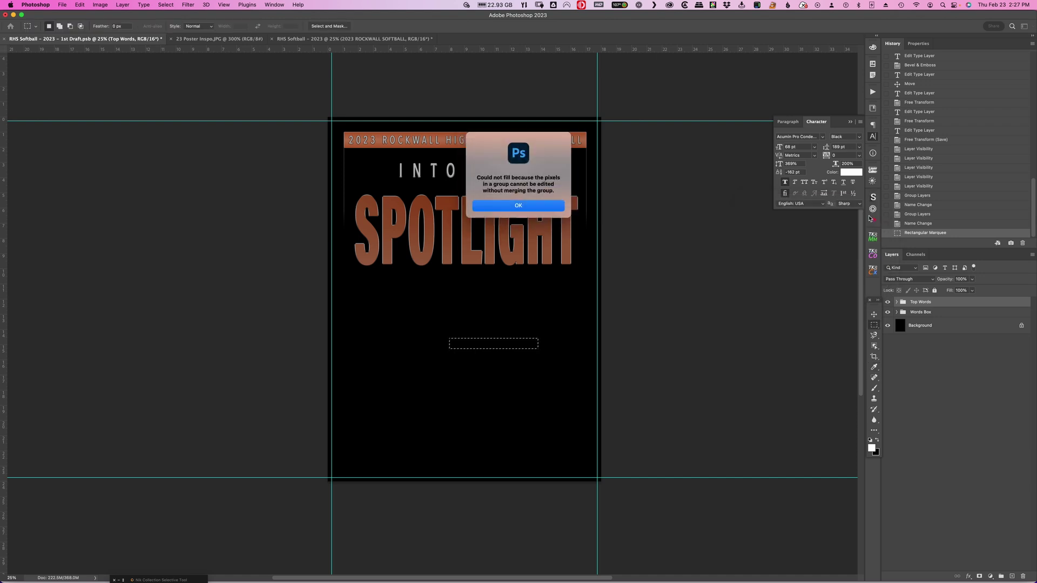
pyautogui.click(537, 206)
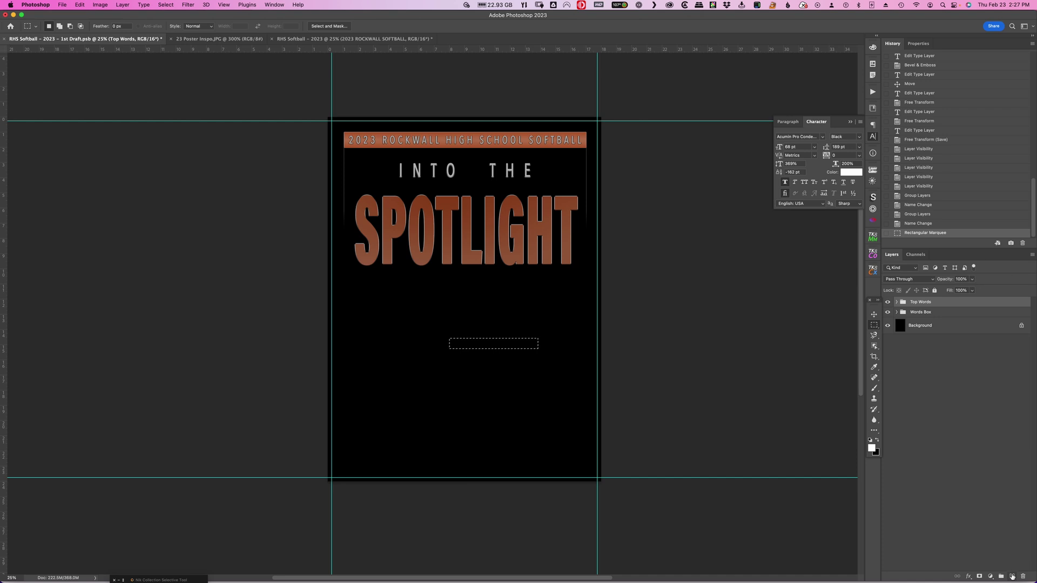
# - Add a new layer above Top Words, fill the marquee selection on it with 50% Gray, and deselect
pyautogui.click(1012, 576)
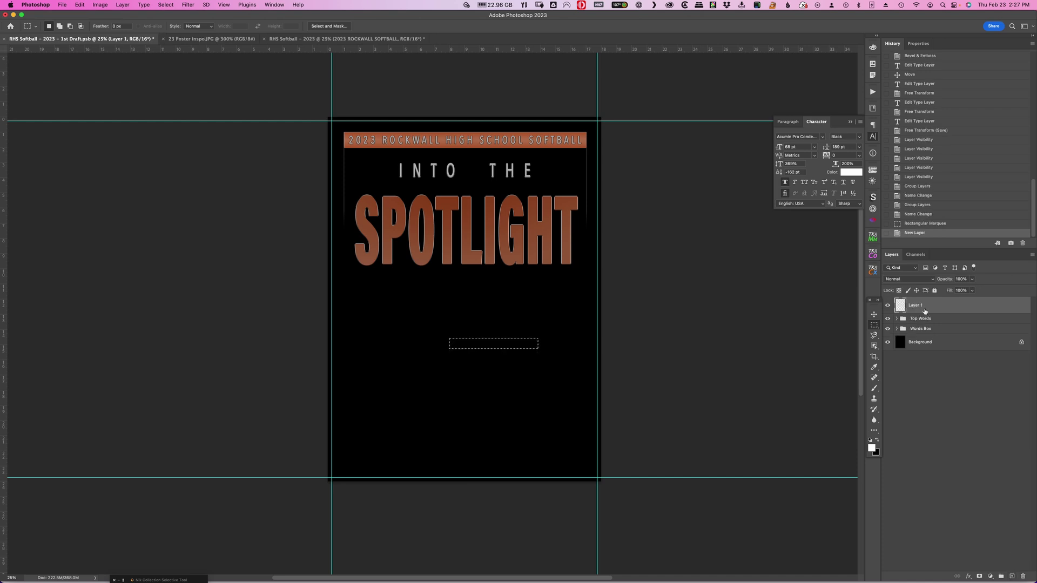
pyautogui.press('shift')
pyautogui.hotkey('shift', 'BackSpace')
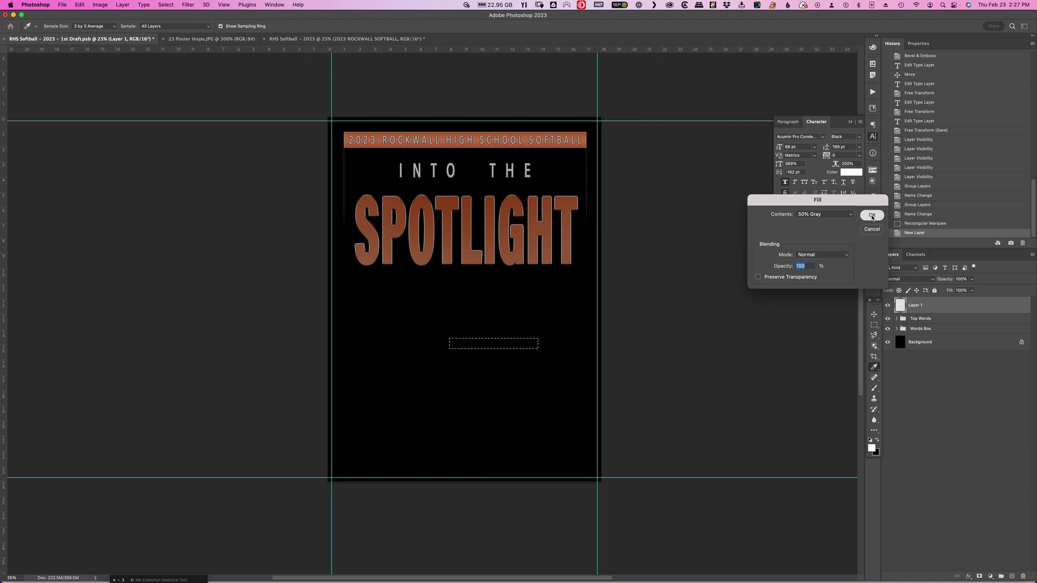
pyautogui.click(871, 215)
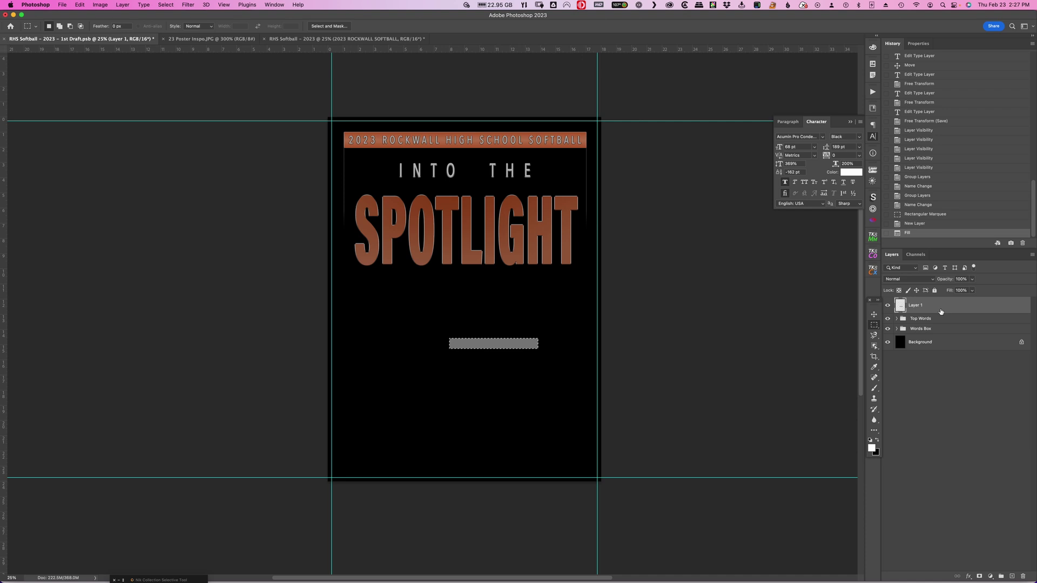
pyautogui.press('super+d')
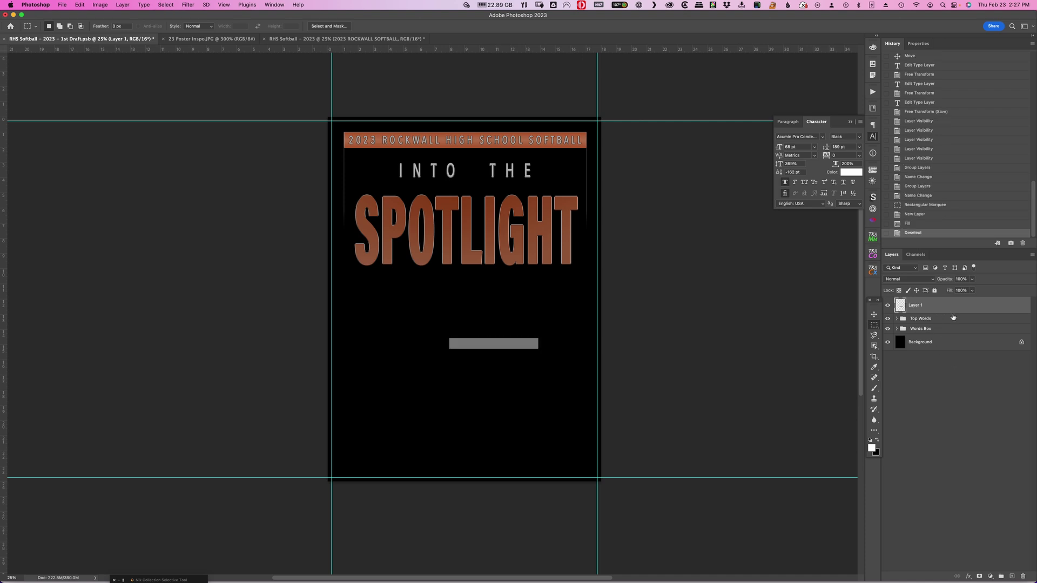
# - Duplicate the gray bar layer twice and stack the two copies below the original bar with equal gaps
pyautogui.press('super+j')
pyautogui.press('super+j')
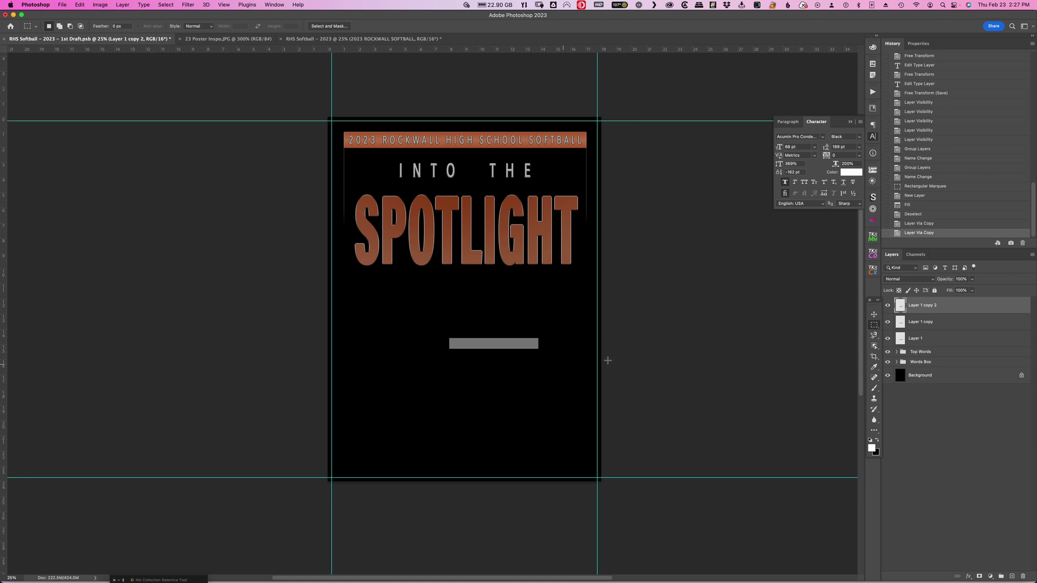
pyautogui.press('v')
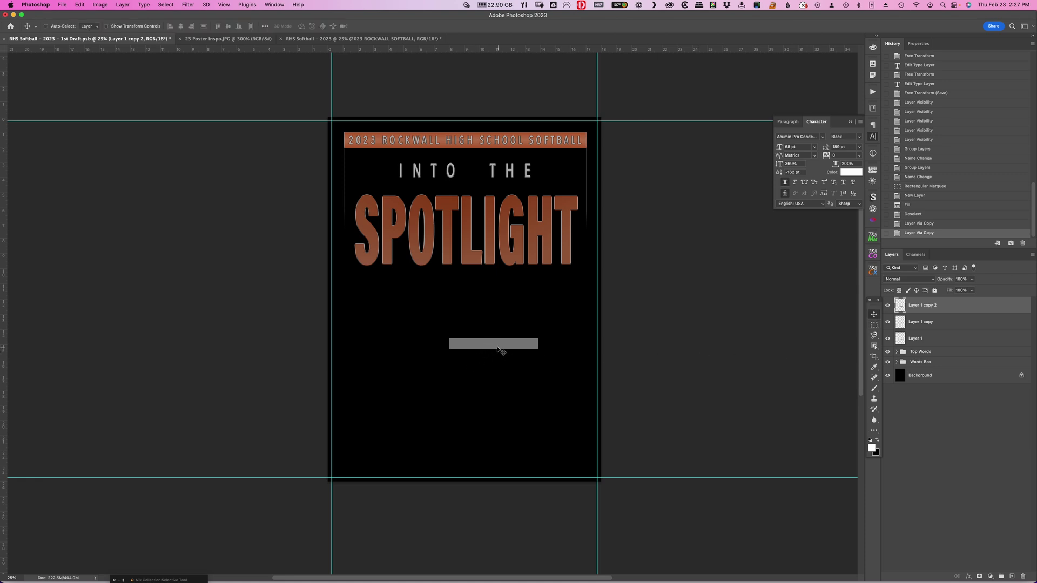
pyautogui.moveTo(495, 346); pyautogui.dragTo(495, 370)
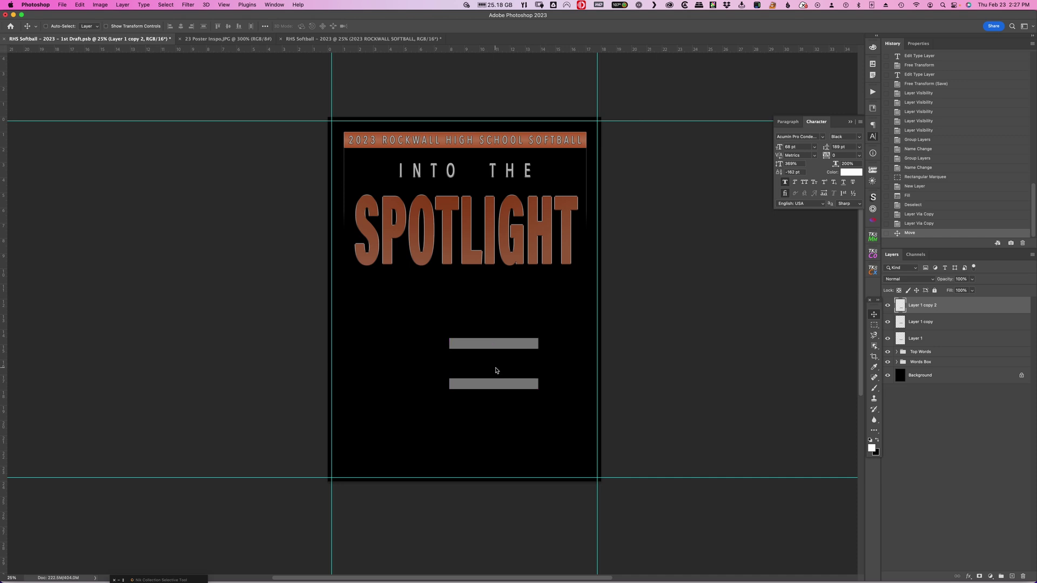
pyautogui.press('super+z')
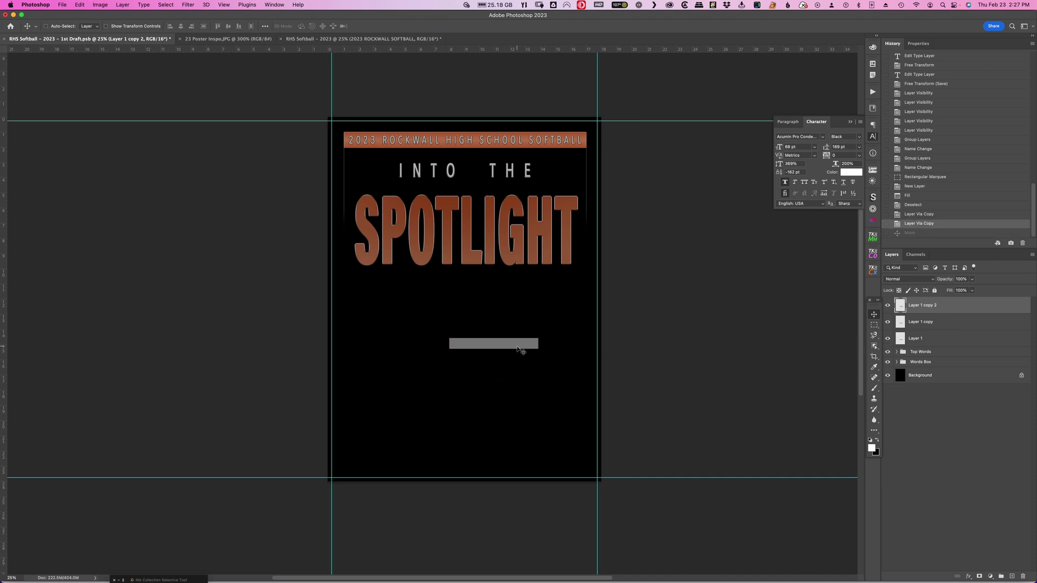
pyautogui.moveTo(494, 345); pyautogui.dragTo(495, 362)
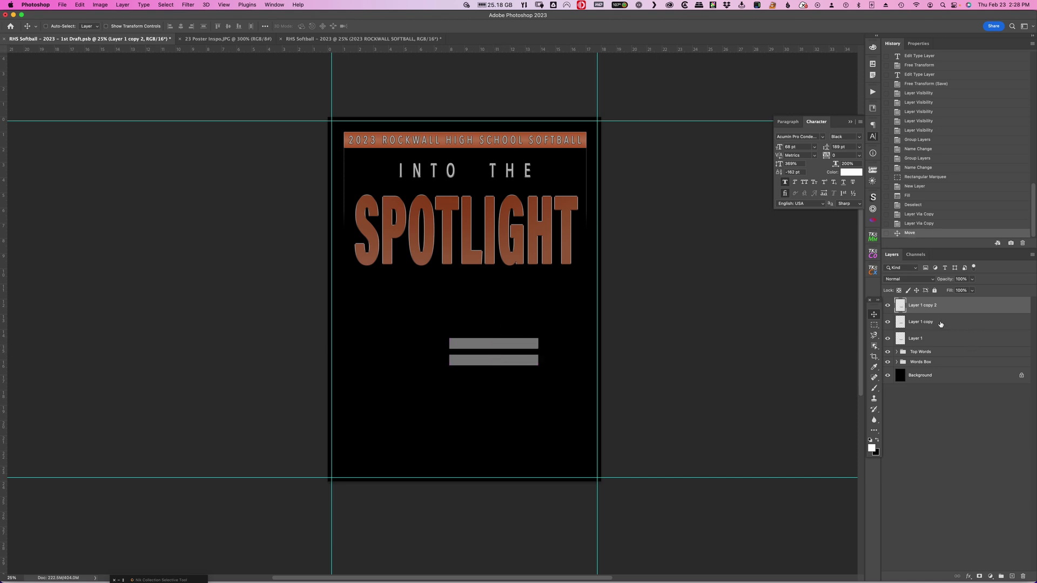
pyautogui.click(941, 324)
pyautogui.moveTo(488, 347); pyautogui.dragTo(487, 380)
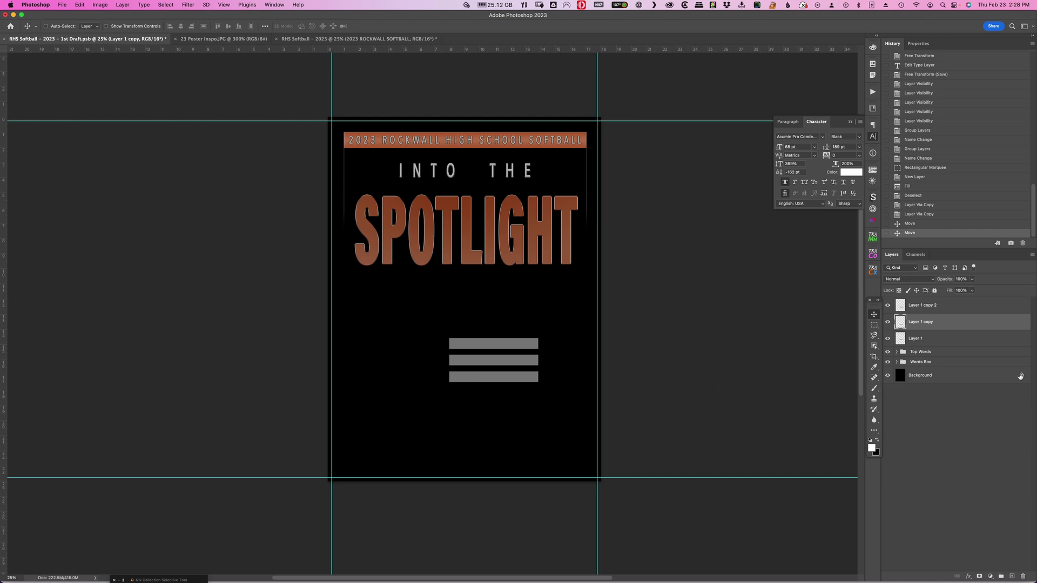
# - Merge the three gray bar layers into one and rename it Right Side Chevrons
pyautogui.click(960, 307)
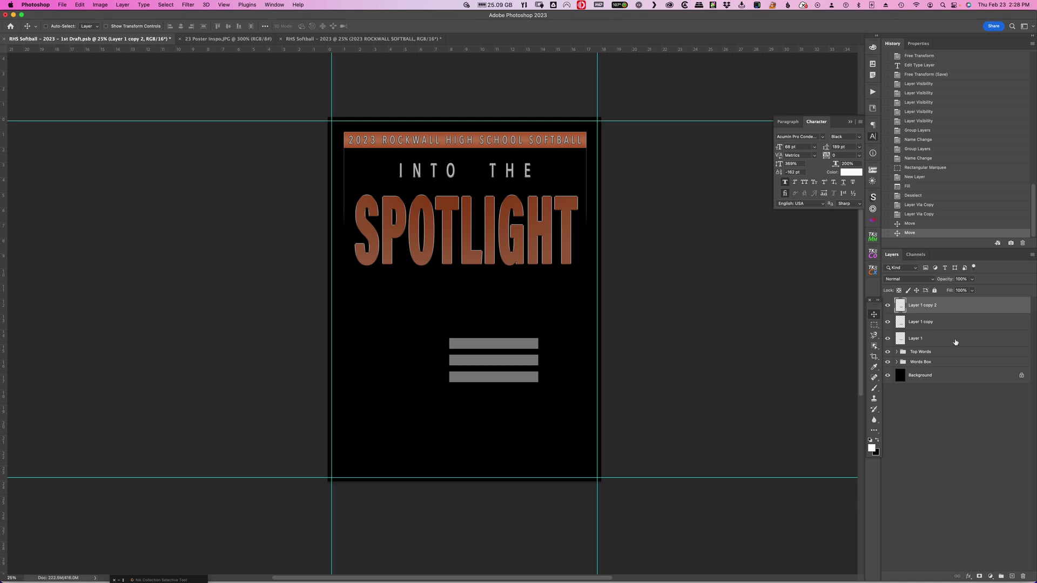
pyautogui.keyDown('shift'); pyautogui.click(956, 339); pyautogui.keyUp('shift')
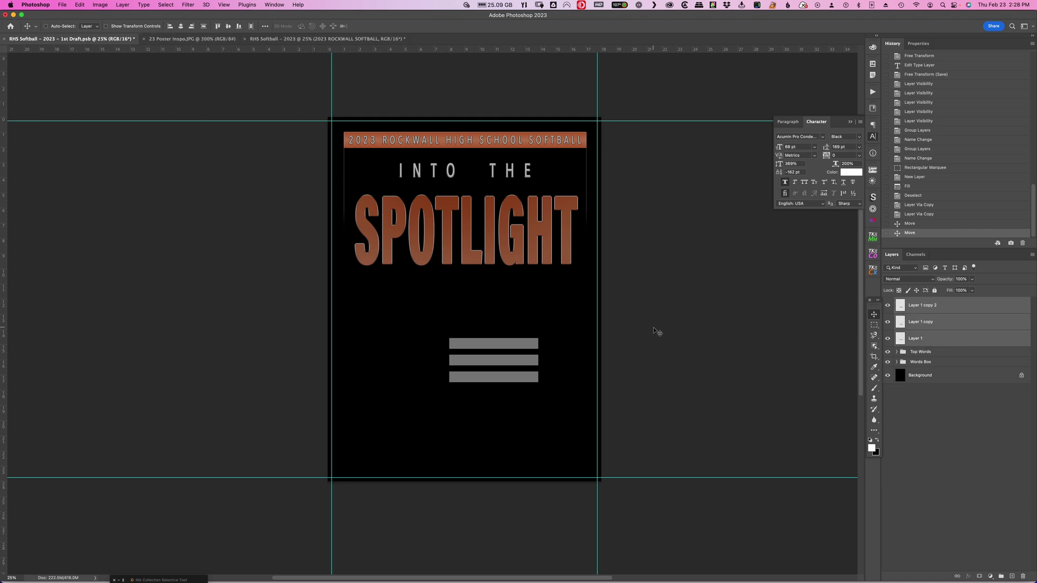
pyautogui.press('super+e')
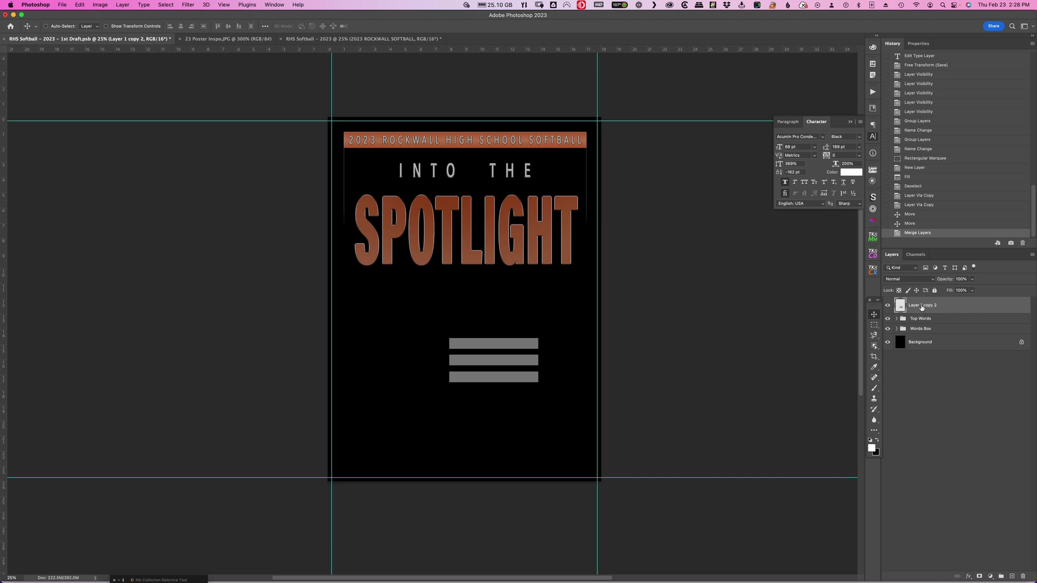
pyautogui.write('Right Side Chevrons')
pyautogui.press('Return')
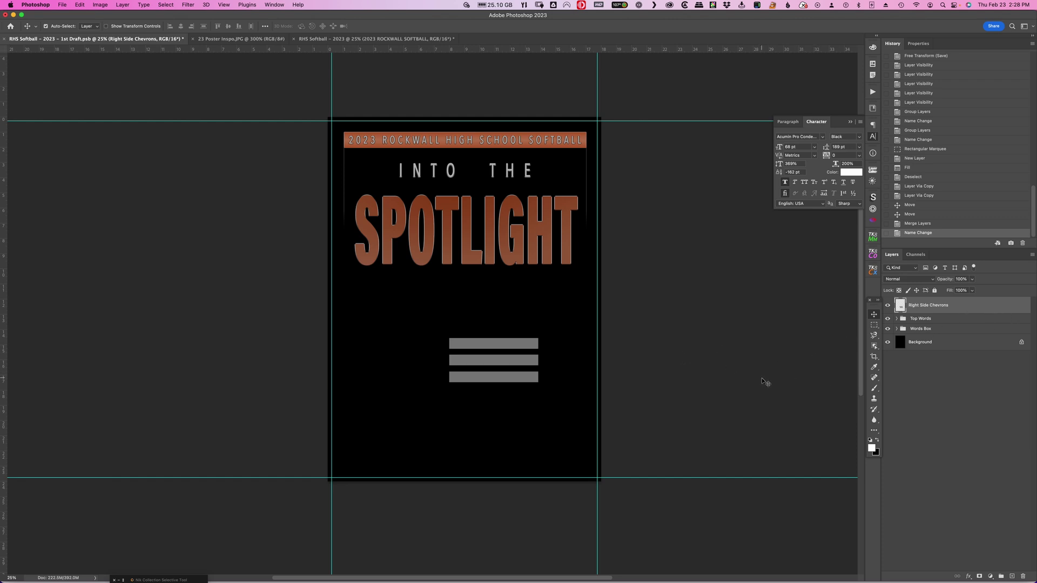
# - Duplicate Right Side Chevrons, rename the copy Left Side Chevrons, and move its bars level with the originals toward the poster's left edge
pyautogui.press('super+j')
pyautogui.doubleClick(917, 306)
pyautogui.press('Right')
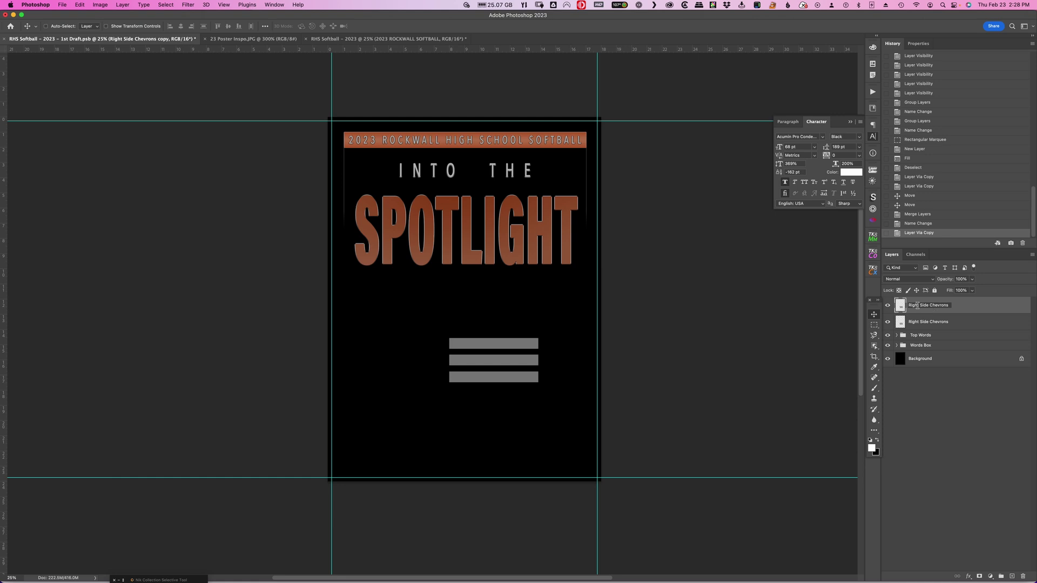
pyautogui.moveTo(919, 306); pyautogui.dragTo(898, 305)
pyautogui.write('Left S')
pyautogui.press('BackSpace')
pyautogui.press('BackSpace')
pyautogui.press('Return')
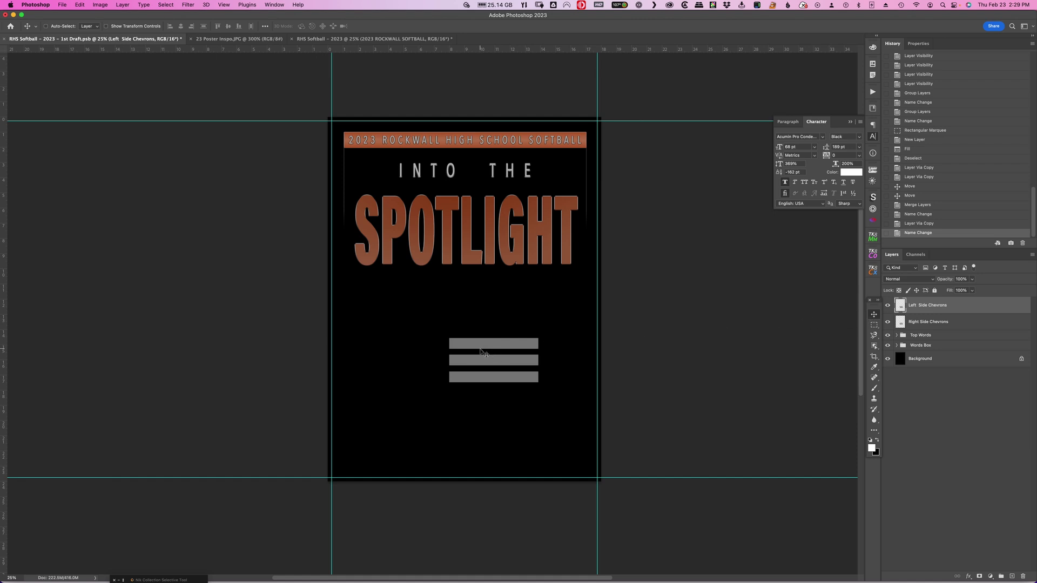
pyautogui.moveTo(498, 344); pyautogui.dragTo(391, 343)
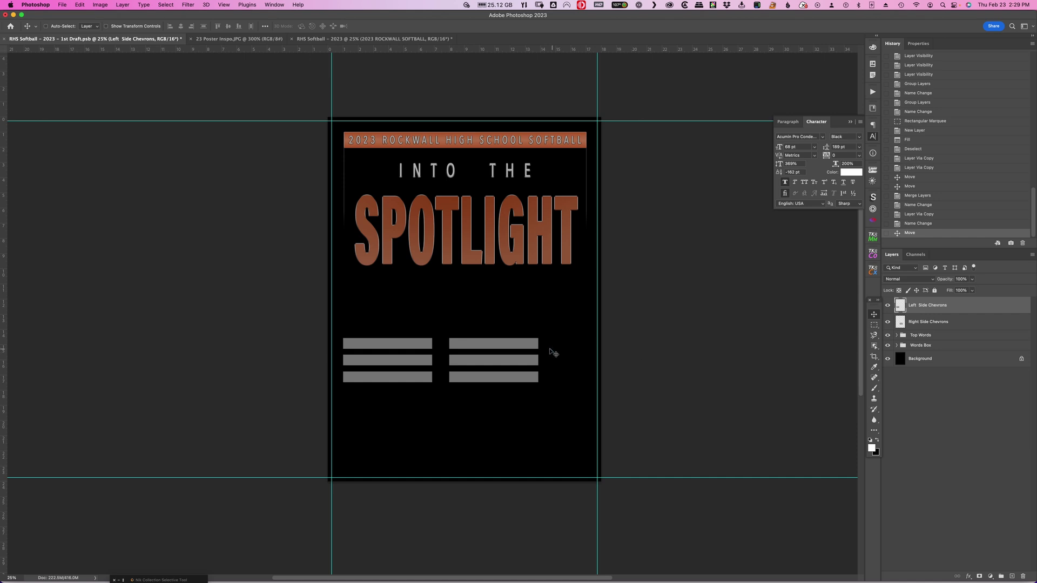
# - Move the Right Side Chevrons bars toward the poster's right edge and, with Left Side Chevrons hidden, rotate them by -45°
pyautogui.click(967, 323)
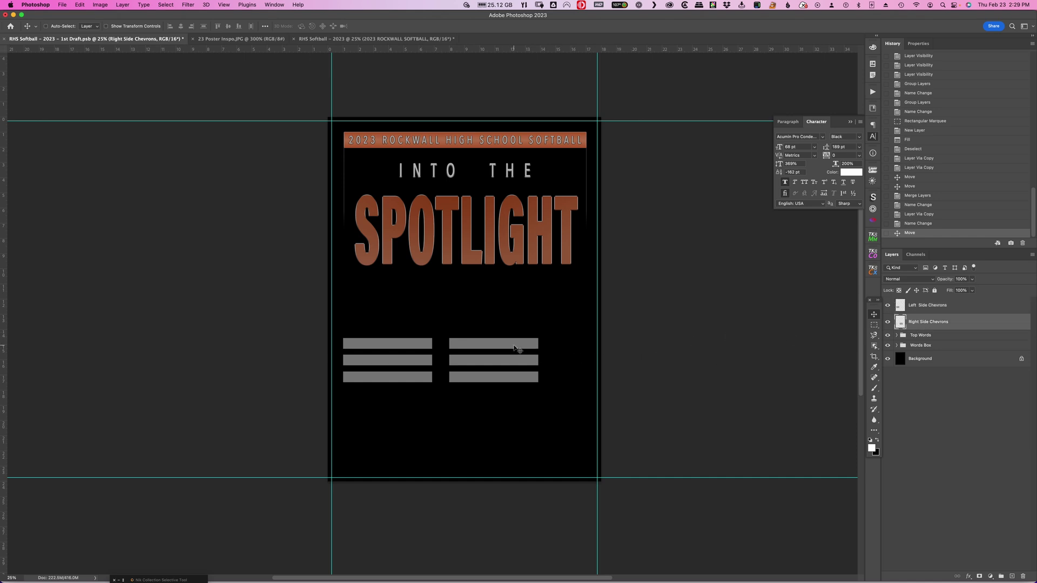
pyautogui.moveTo(483, 345); pyautogui.dragTo(521, 344)
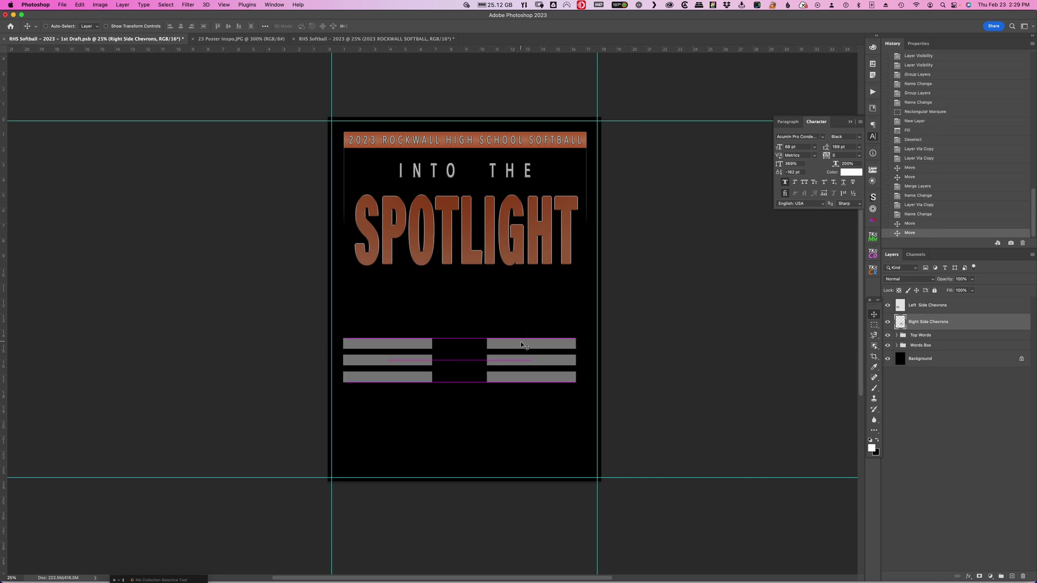
pyautogui.click(887, 306)
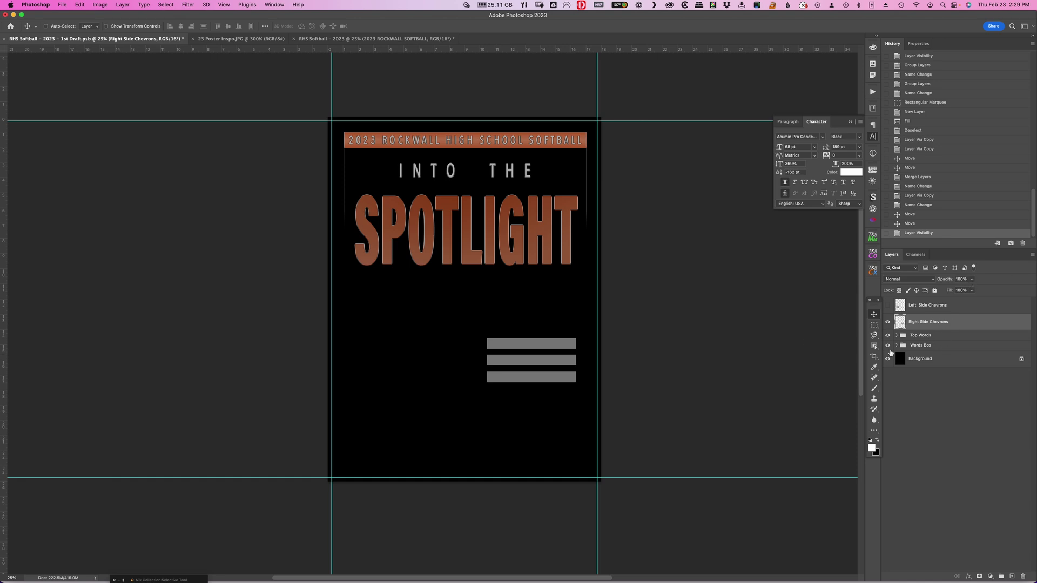
pyautogui.press('super')
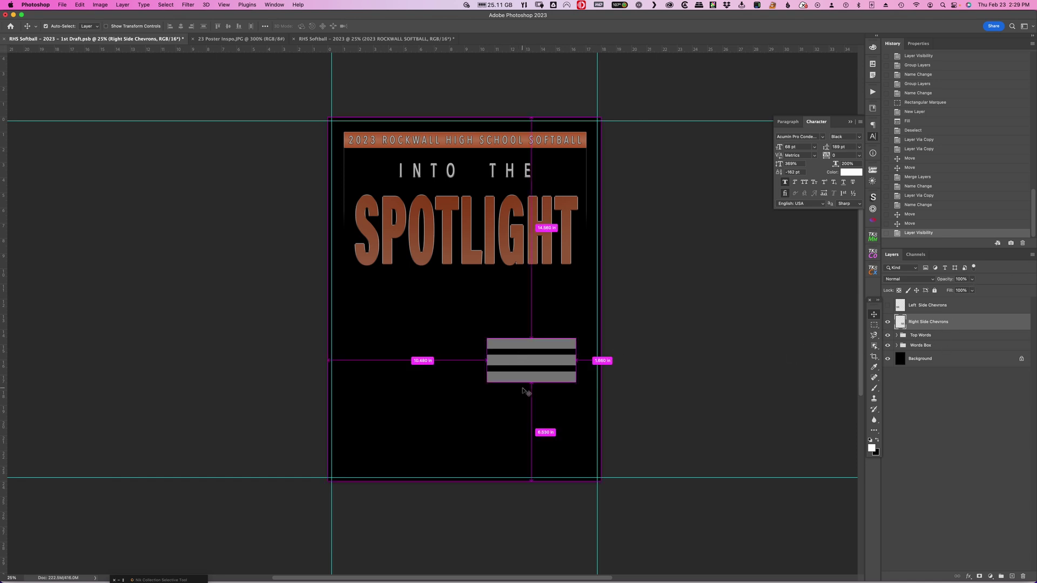
pyautogui.press('super+t')
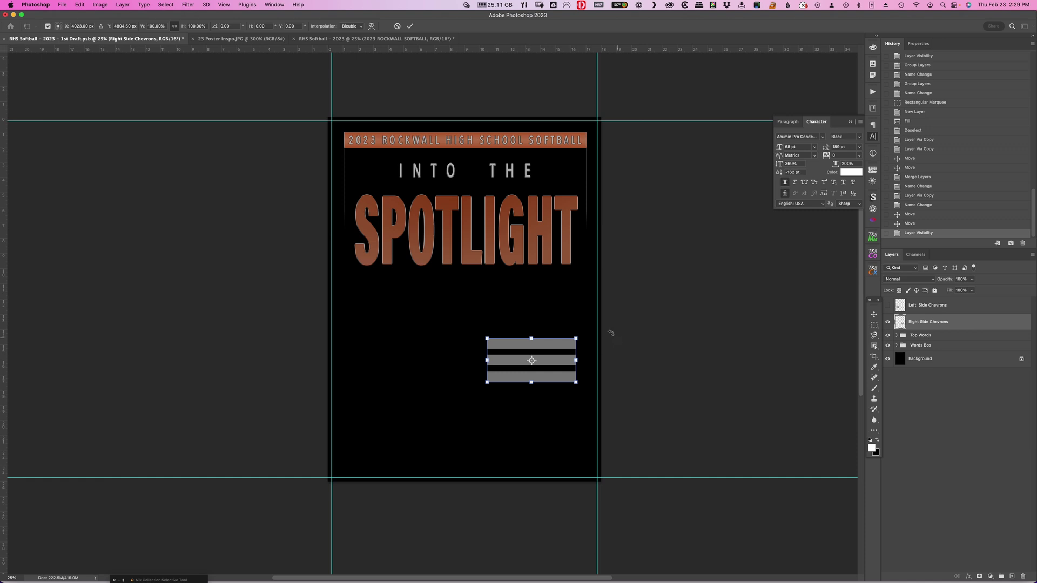
pyautogui.moveTo(583, 335); pyautogui.dragTo(548, 310)
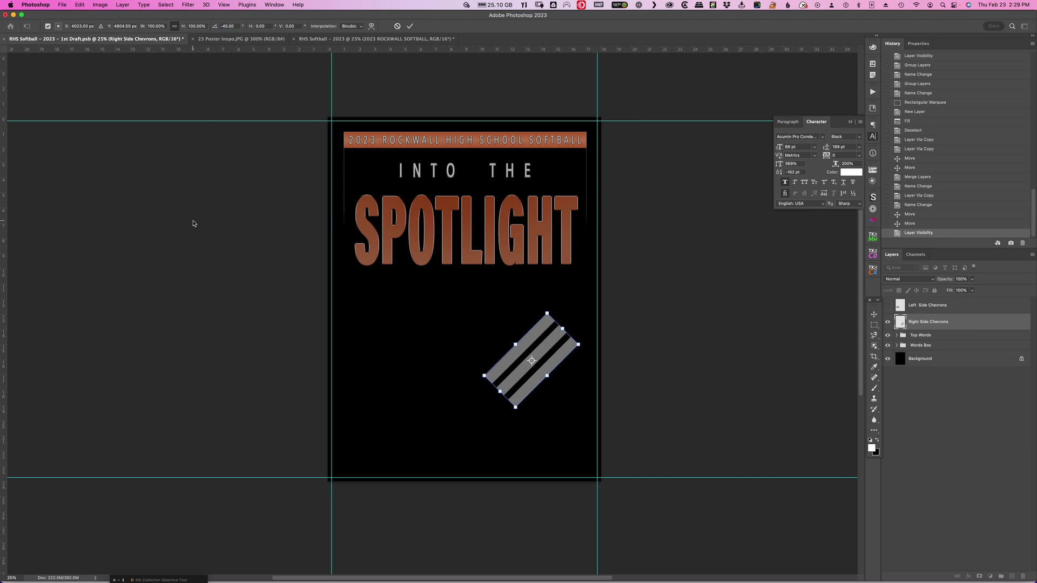
pyautogui.press('Return')
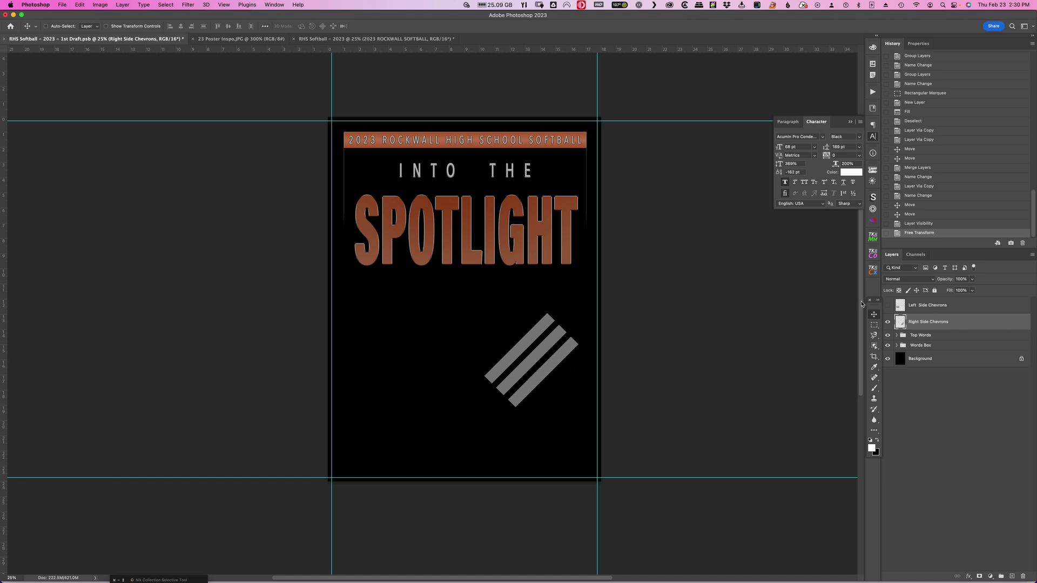
# - Show the Left Side Chevrons layer again and rotate its bars by 45° to mirror the right set
pyautogui.click(888, 305)
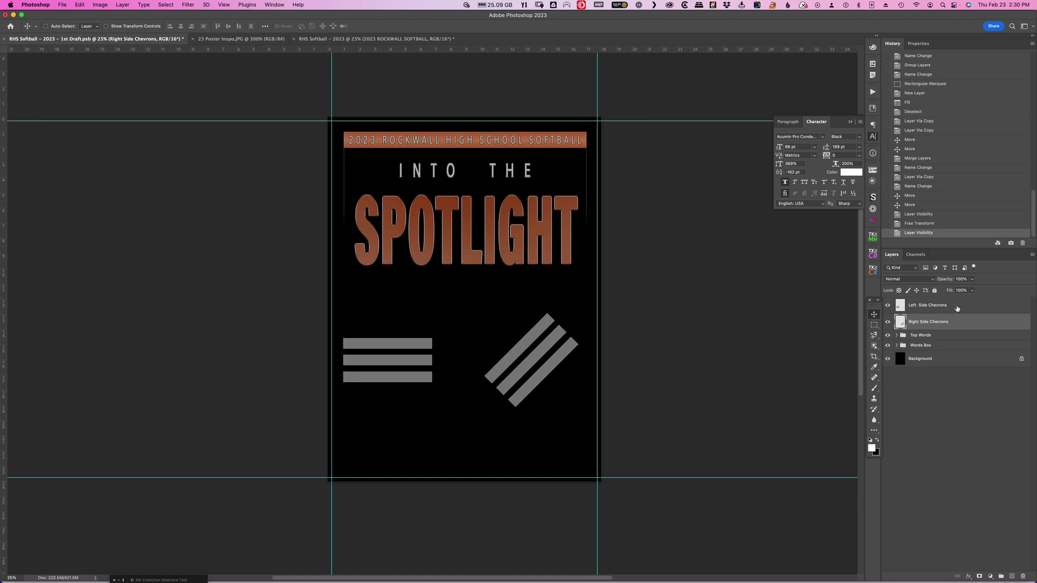
pyautogui.click(957, 308)
pyautogui.press('super+t')
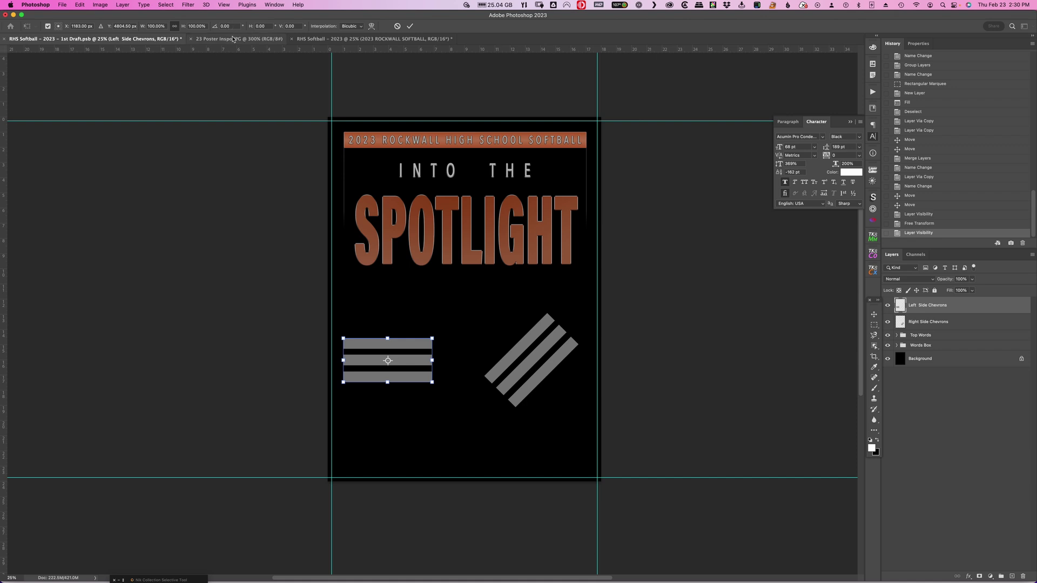
pyautogui.moveTo(438, 393); pyautogui.dragTo(407, 416)
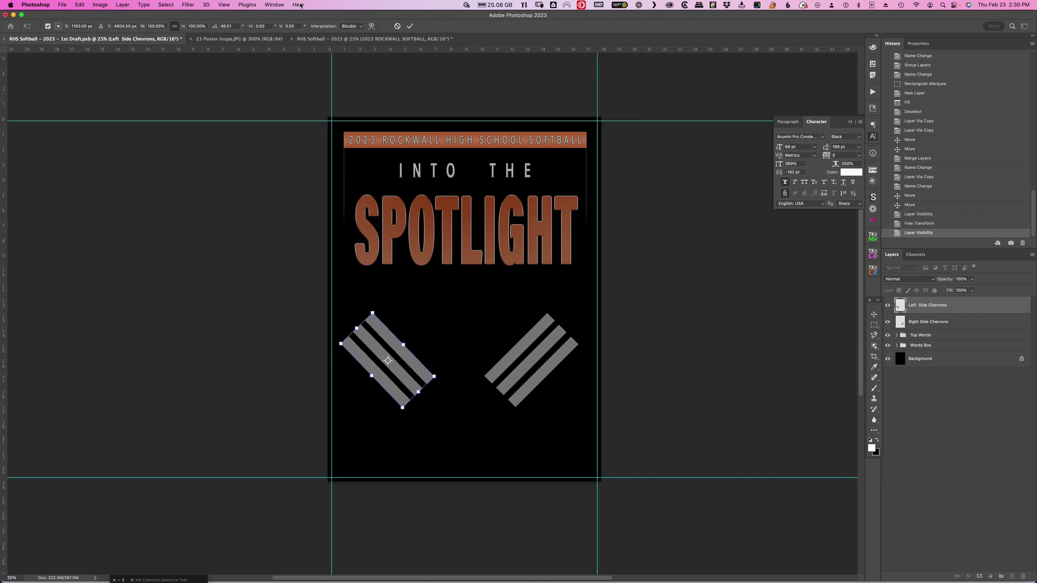
pyautogui.moveTo(242, 26); pyautogui.dragTo(222, 26)
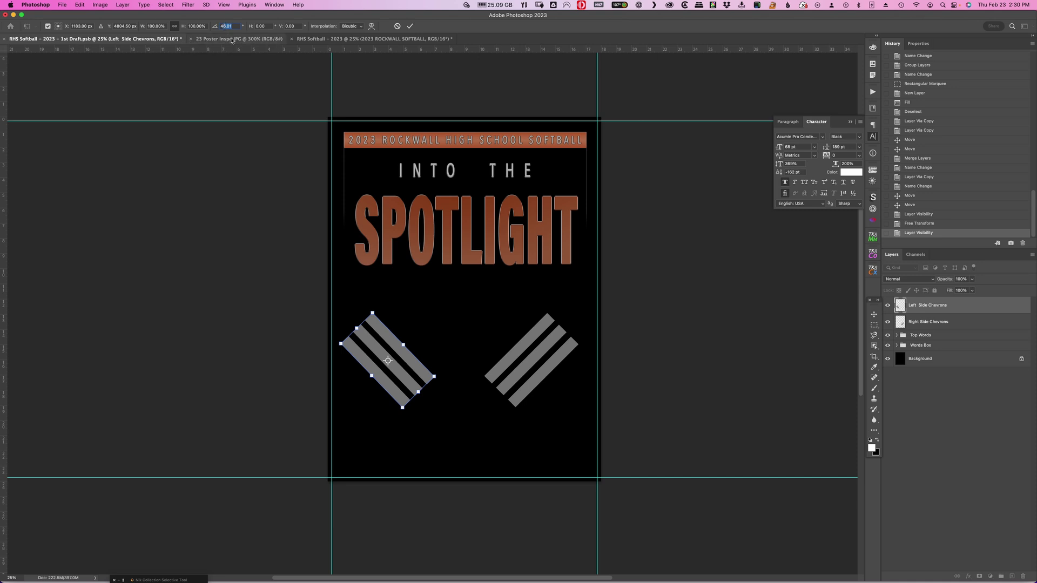
pyautogui.write('45')
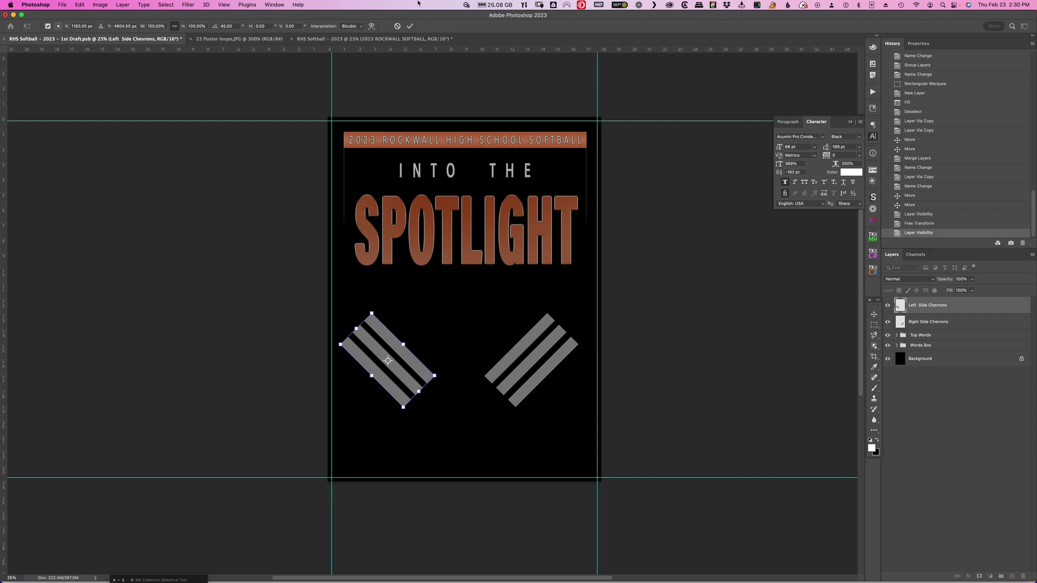
pyautogui.press('Return')
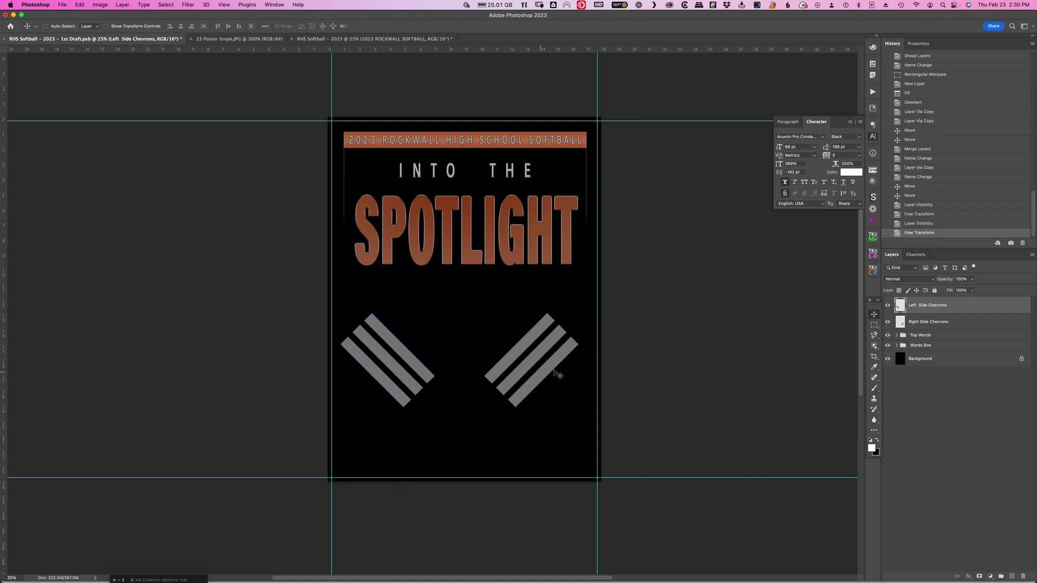
# - Check the chevron design in the 23 Poster Inspo.JPG reference and return to the 1st Draft poster
pyautogui.click(239, 38)
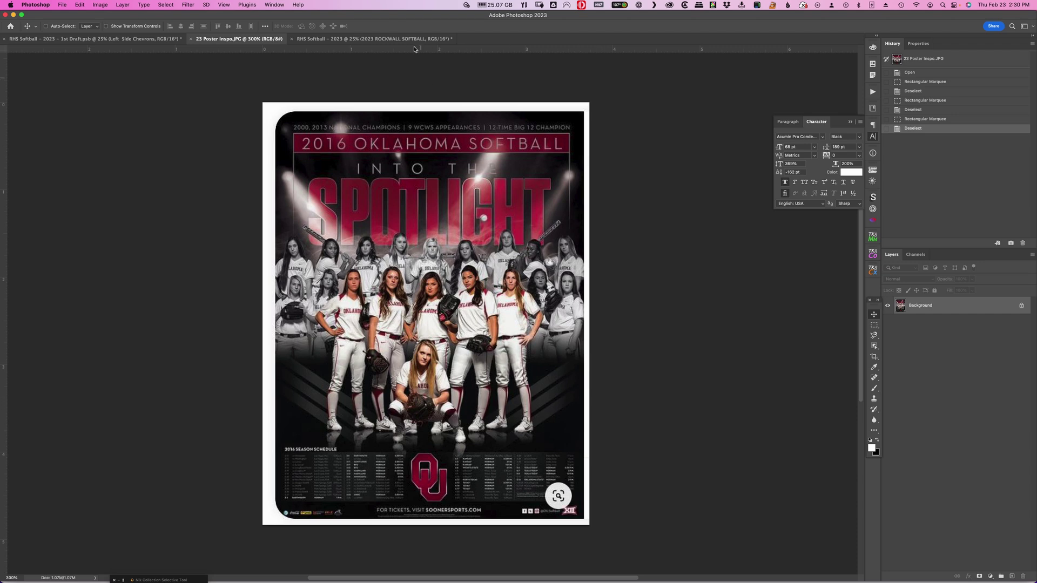
pyautogui.click(107, 39)
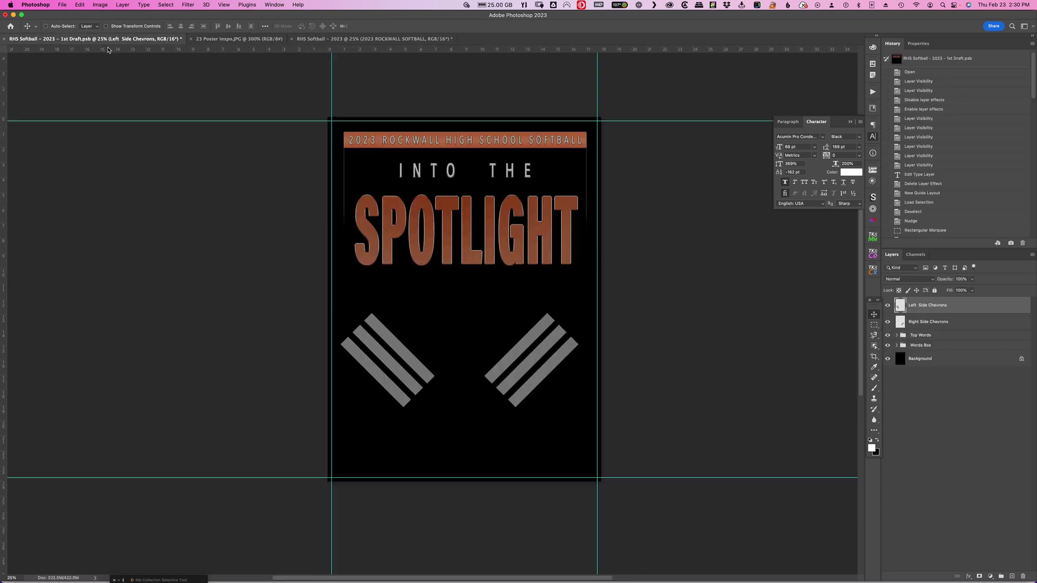
pyautogui.moveTo(533, 361); pyautogui.dragTo(529, 358)
pyautogui.press('super+z')
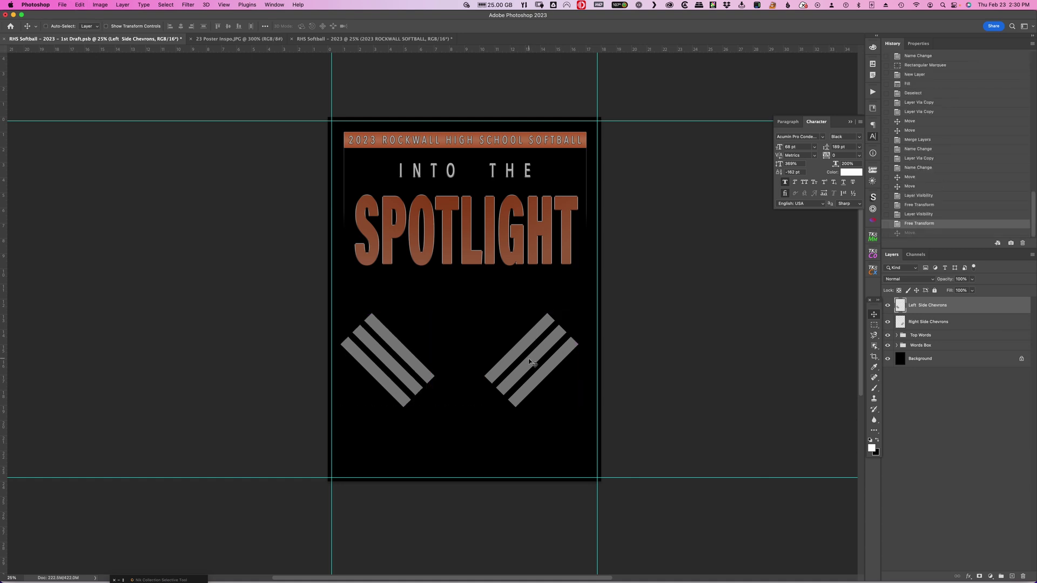
pyautogui.press('super+z')
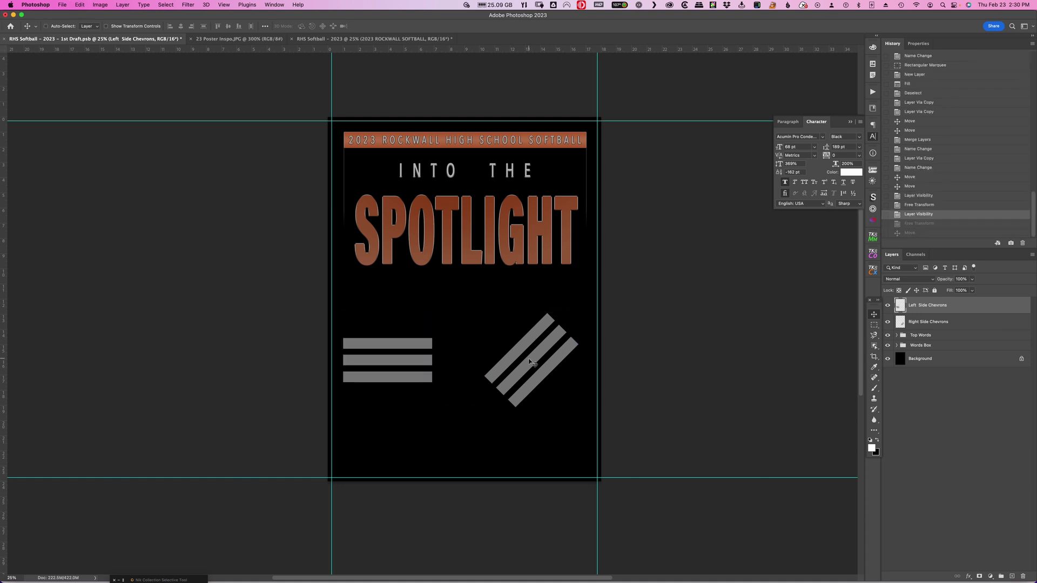
pyautogui.click(918, 224)
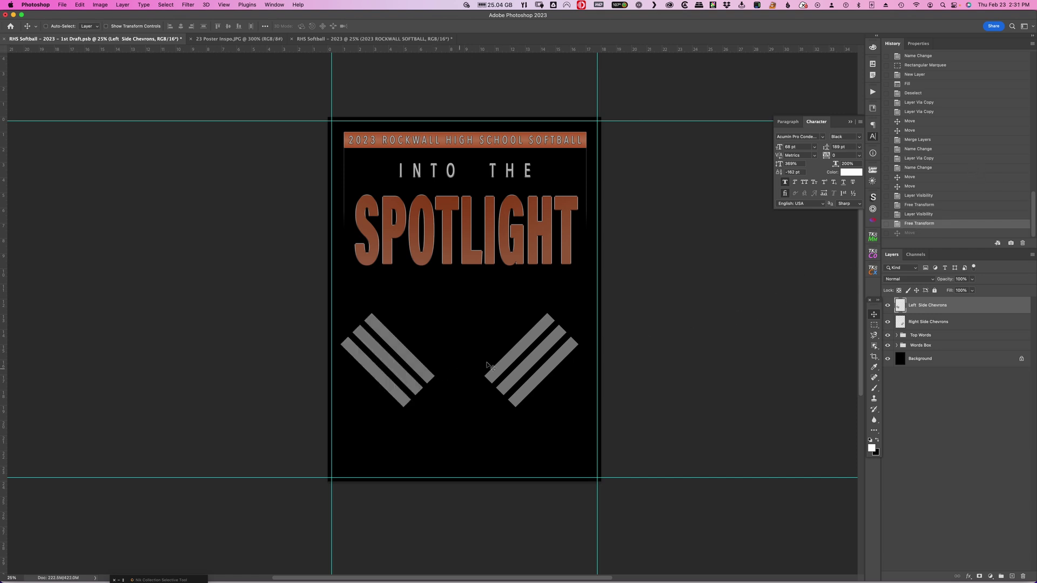
# - Add a horizontal guide across the upper part of the rotated bars at about 13.7 in
pyautogui.moveTo(461, 49); pyautogui.dragTo(458, 326)
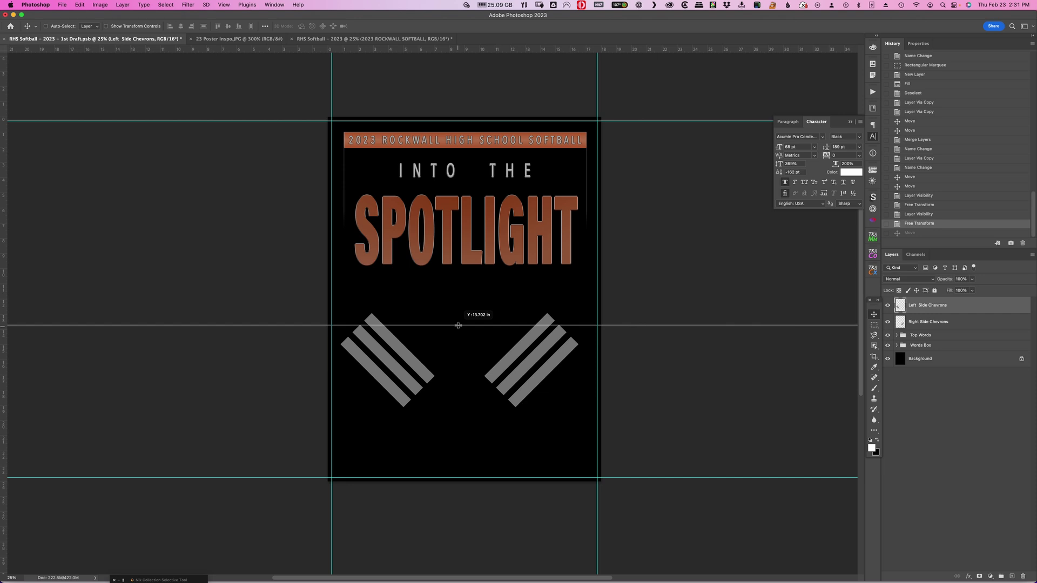
pyautogui.moveTo(458, 325); pyautogui.dragTo(458, 326)
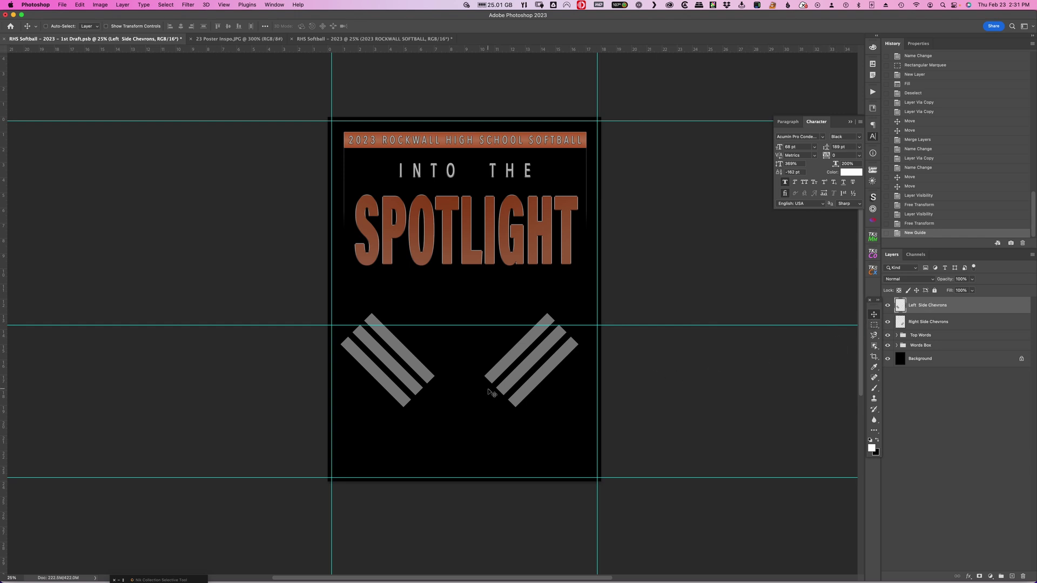
pyautogui.moveTo(536, 355); pyautogui.dragTo(544, 357)
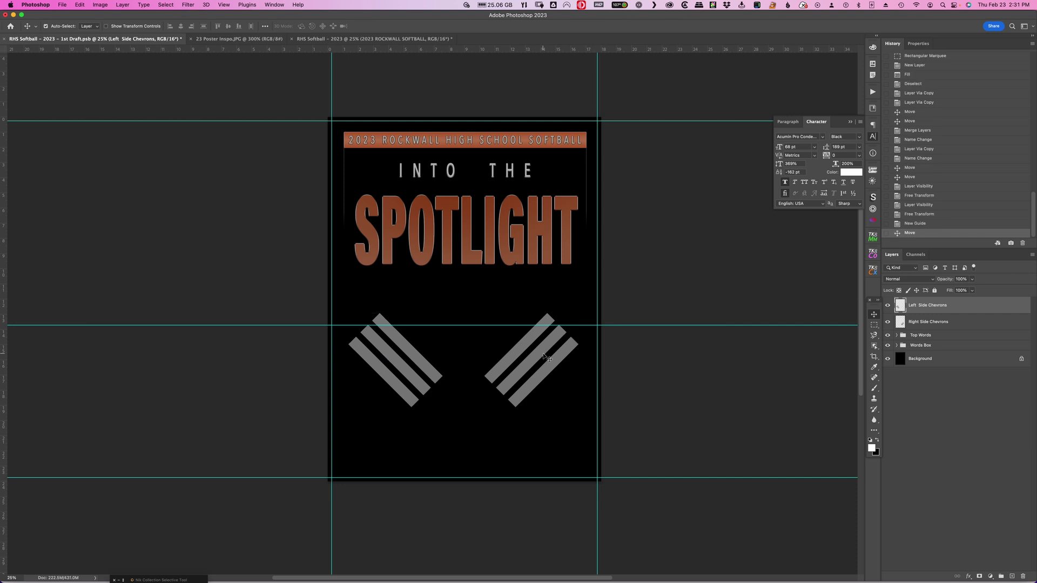
pyautogui.press('super+z')
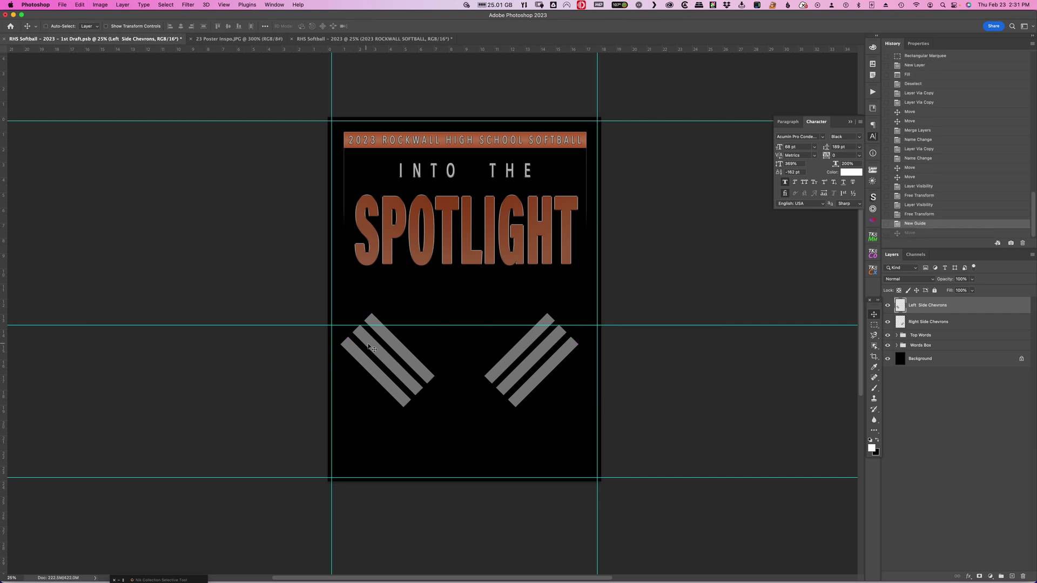
# - Move the left and right chevrons down to the new guide and outward until their outer corners nearly reach the side guides
pyautogui.moveTo(370, 349); pyautogui.dragTo(362, 357)
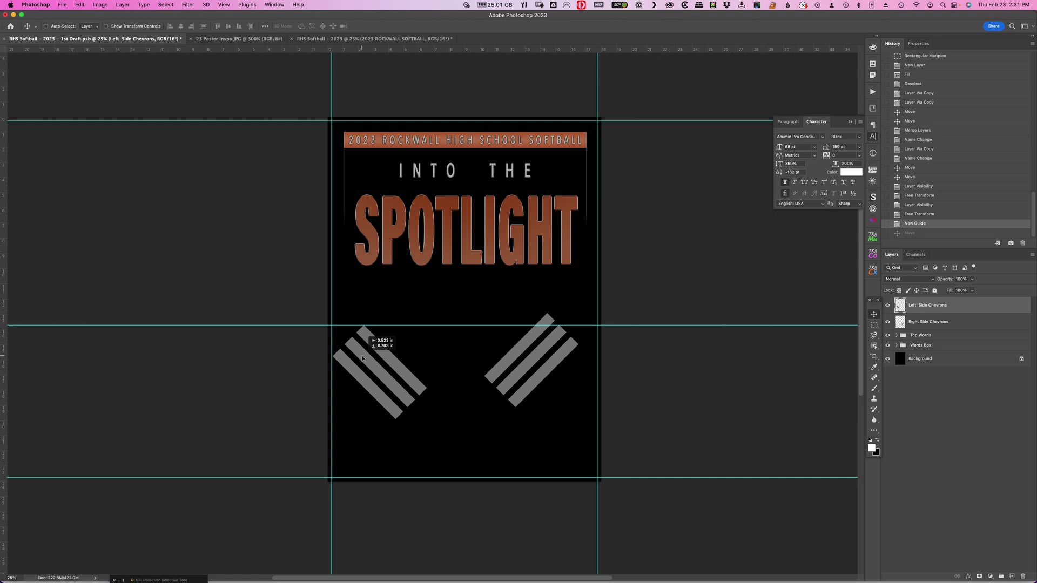
pyautogui.moveTo(362, 357); pyautogui.dragTo(362, 357)
pyautogui.click(954, 321)
pyautogui.moveTo(537, 359); pyautogui.dragTo(570, 370)
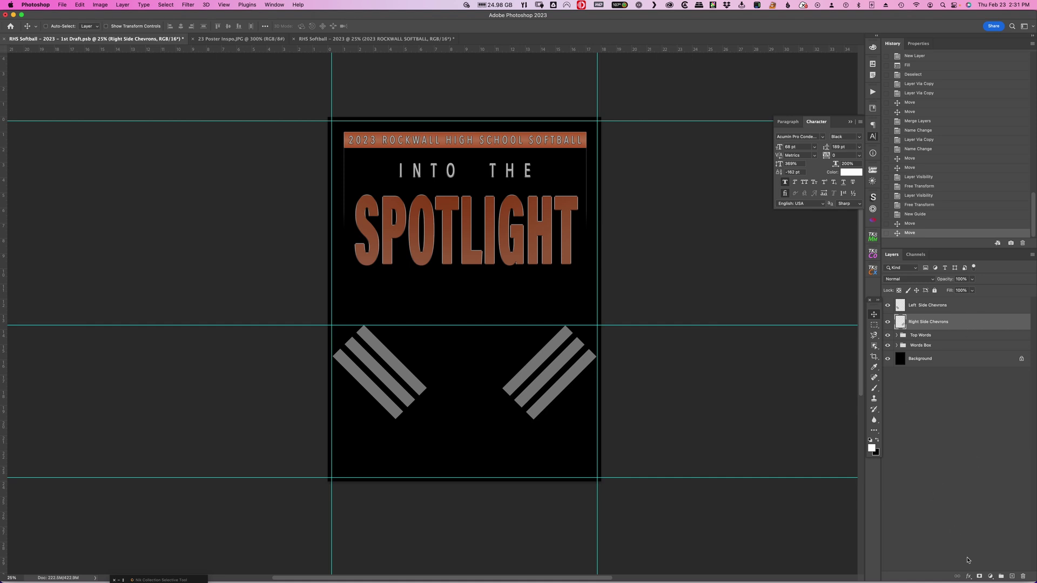
# - Add a layer mask to Right Side Chevrons and fade both ends of its bars with black-to-transparent gradients
pyautogui.click(980, 577)
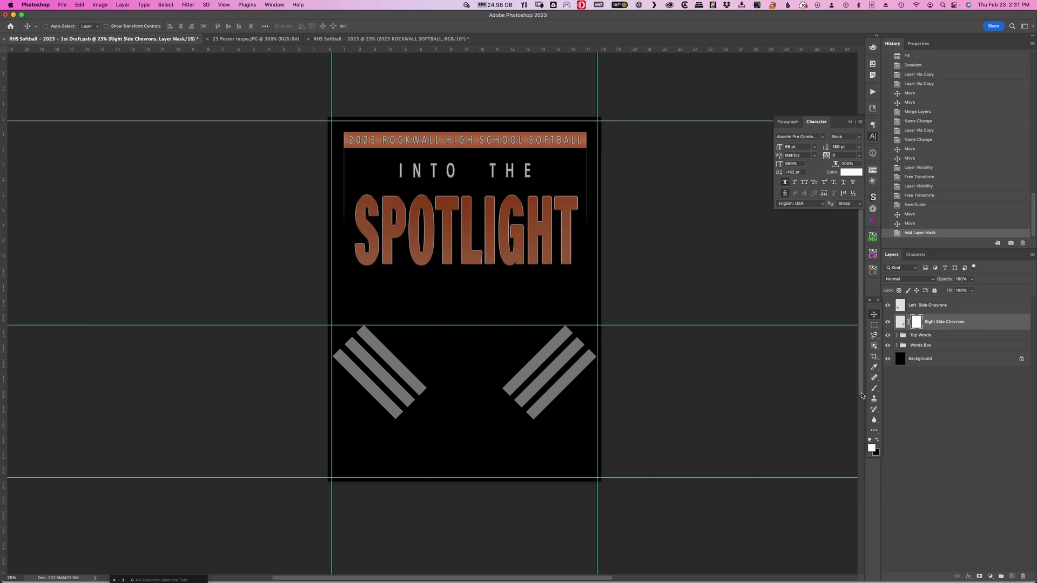
pyautogui.press('g')
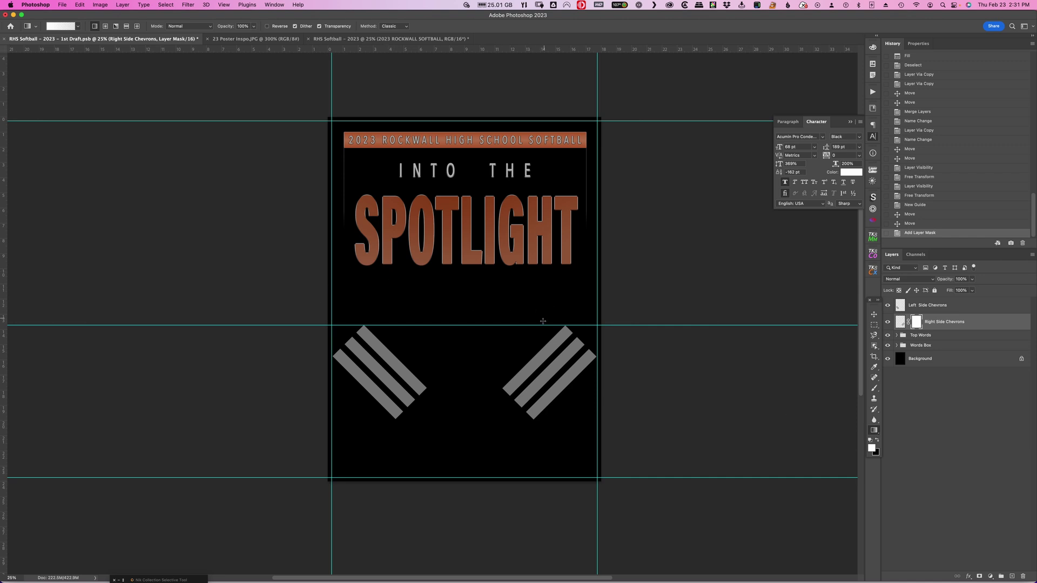
pyautogui.moveTo(593, 328); pyautogui.dragTo(568, 354)
pyautogui.moveTo(561, 360); pyautogui.dragTo(560, 360)
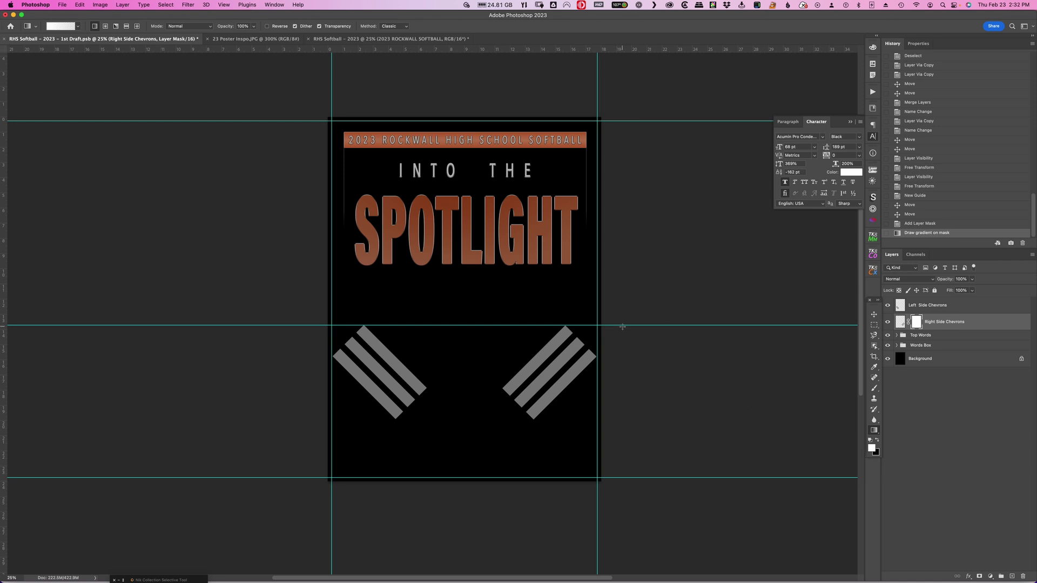
pyautogui.press('x')
pyautogui.moveTo(581, 340); pyautogui.dragTo(557, 365)
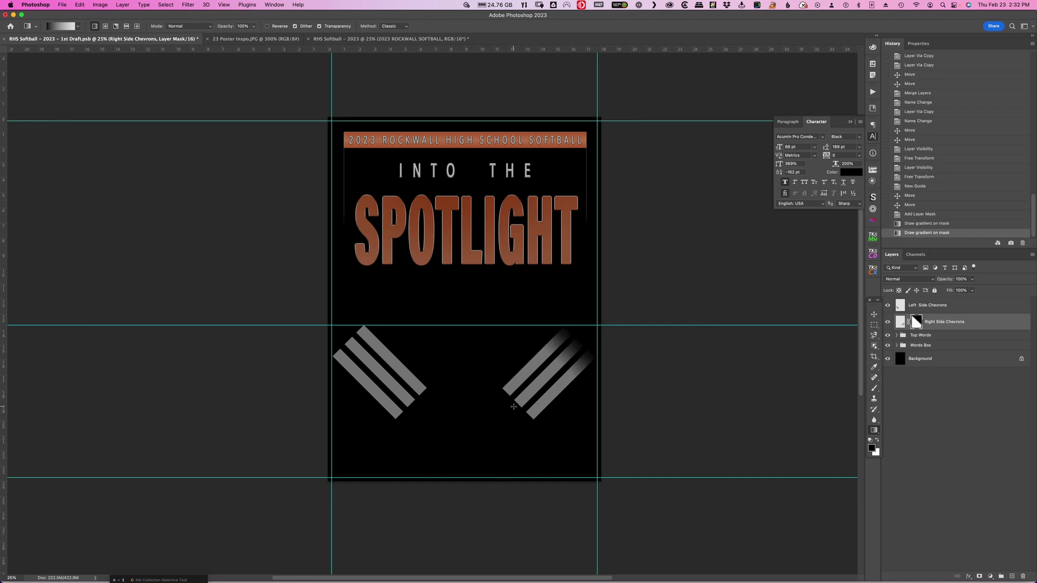
pyautogui.moveTo(515, 405); pyautogui.dragTo(533, 390)
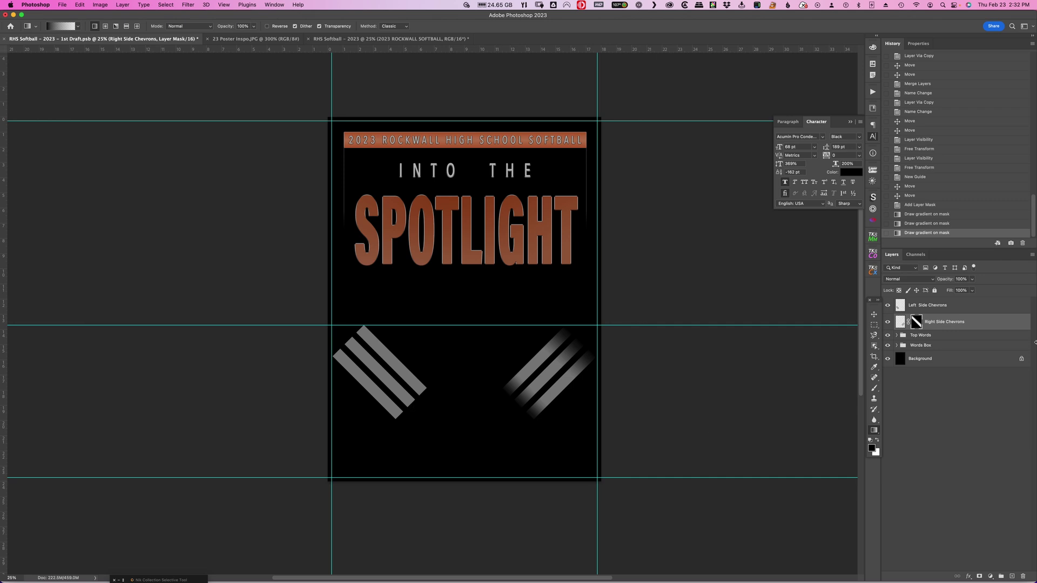
# - Add a layer mask to Left Side Chevrons and fade both ends of its bars with black-to-transparent gradients
pyautogui.click(931, 305)
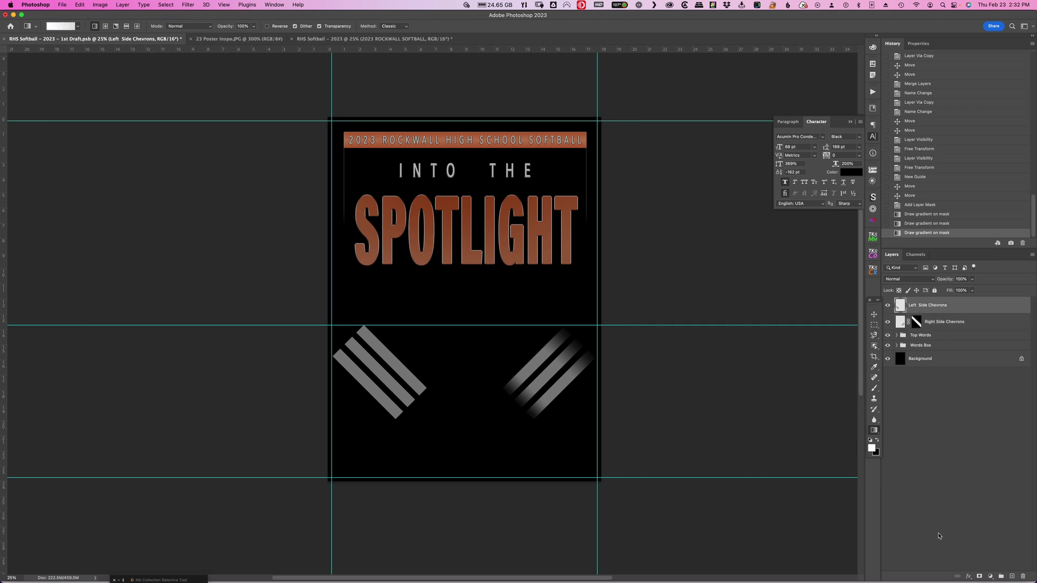
pyautogui.click(979, 576)
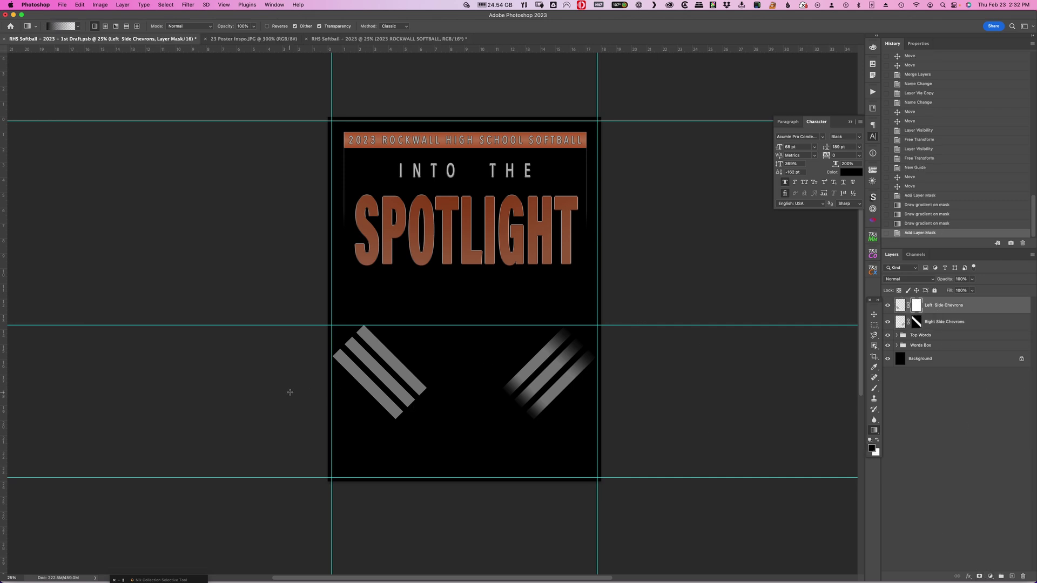
pyautogui.moveTo(411, 405); pyautogui.dragTo(390, 382)
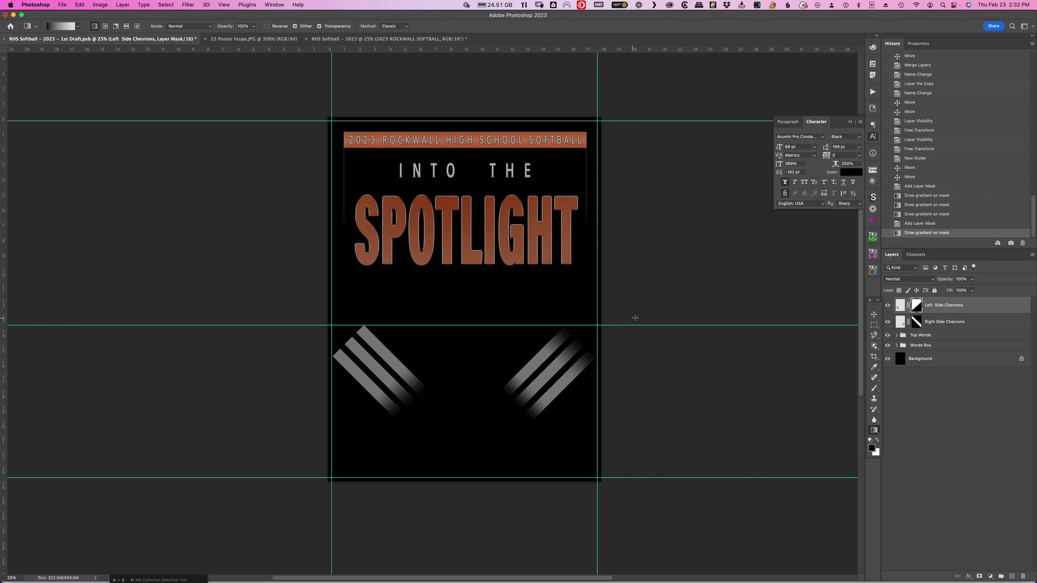
pyautogui.moveTo(347, 341); pyautogui.dragTo(366, 361)
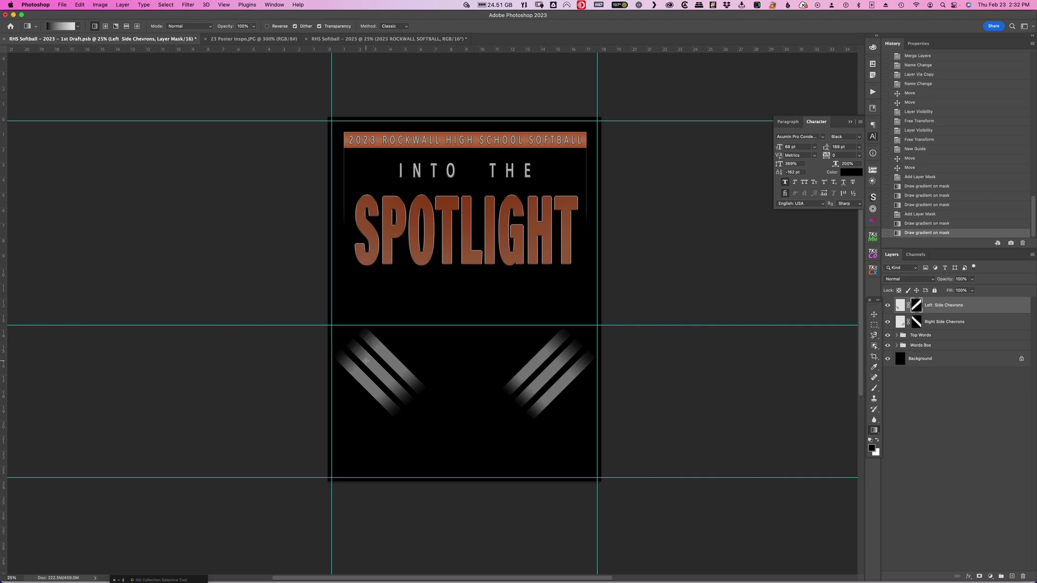
# - Group the left and right chevron layers as Chevrons and lower the group's opacity to 28%
pyautogui.keyDown('shift'); pyautogui.click(986, 323); pyautogui.keyUp('shift')
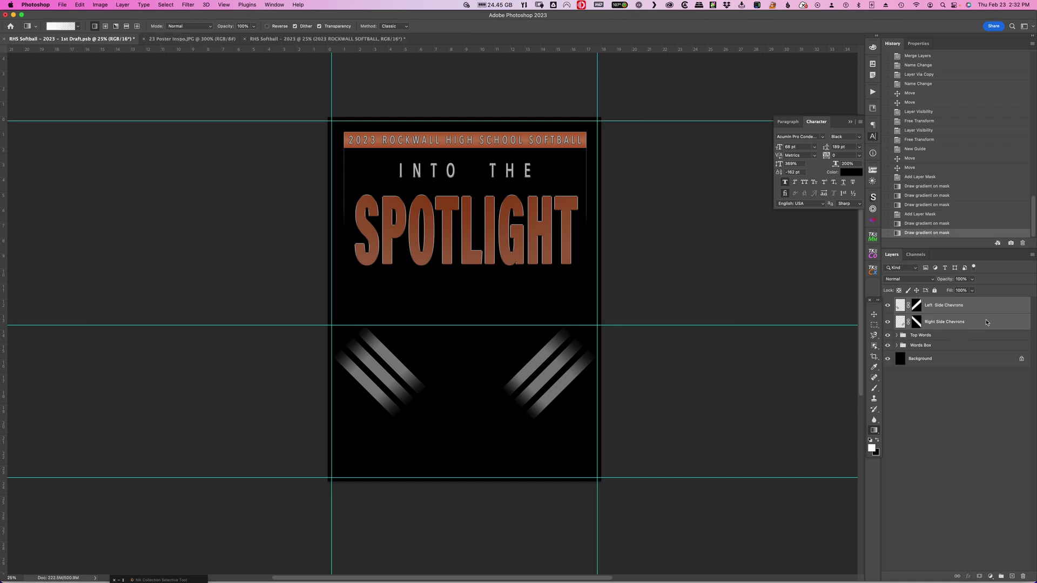
pyautogui.press('super+g')
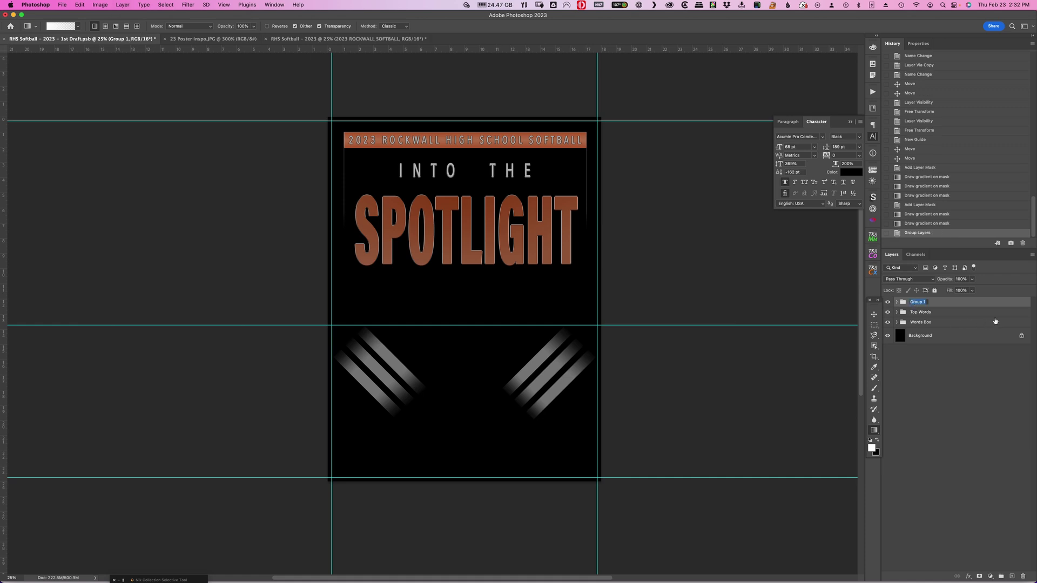
pyautogui.write('Chevrons')
pyautogui.press('Return')
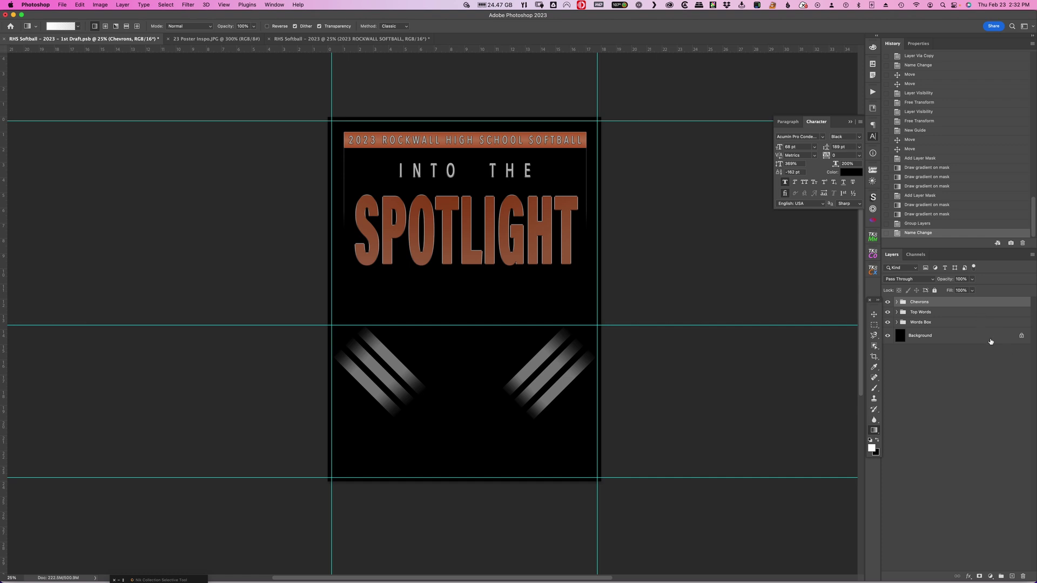
pyautogui.moveTo(947, 280)
pyautogui.mouseDown()
pyautogui.moveTo(925, 282)
pyautogui.moveTo(944, 281)
pyautogui.mouseUp()
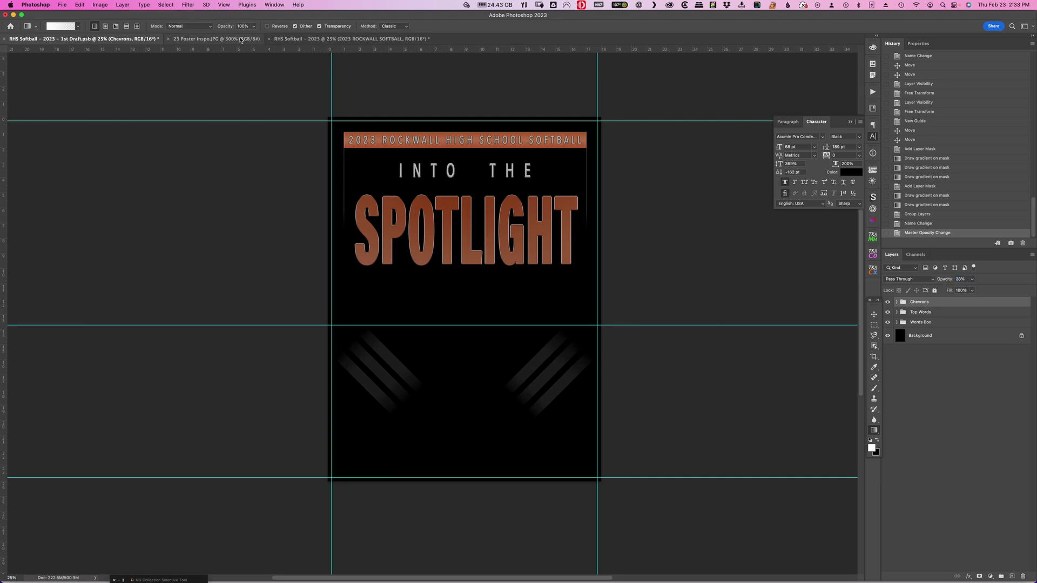
# - Check the inspiration poster's chevron angle and rotate the Right Side Chevrons layer about 9.5° clockwise
pyautogui.click(221, 40)
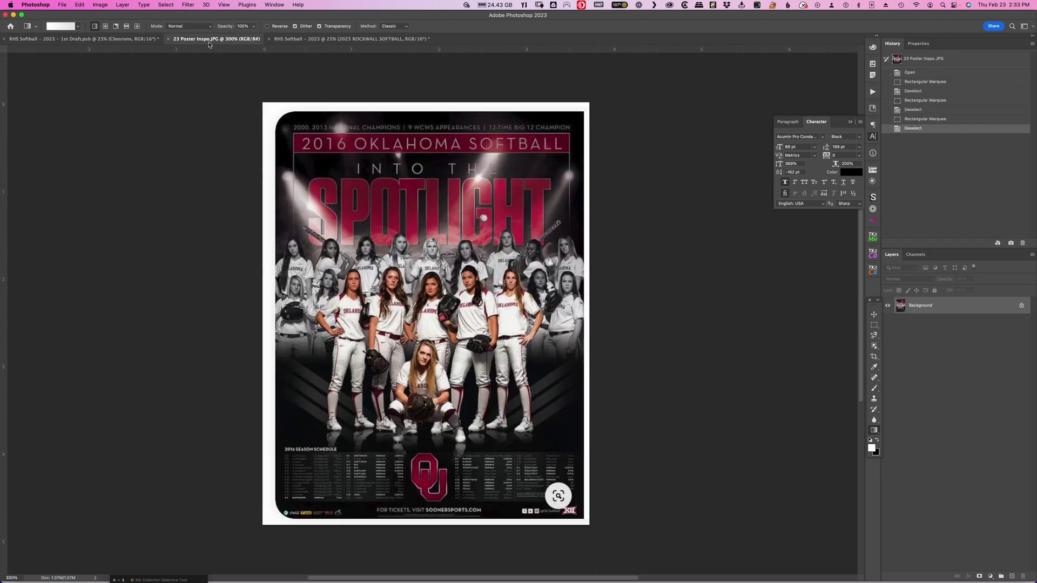
pyautogui.click(70, 39)
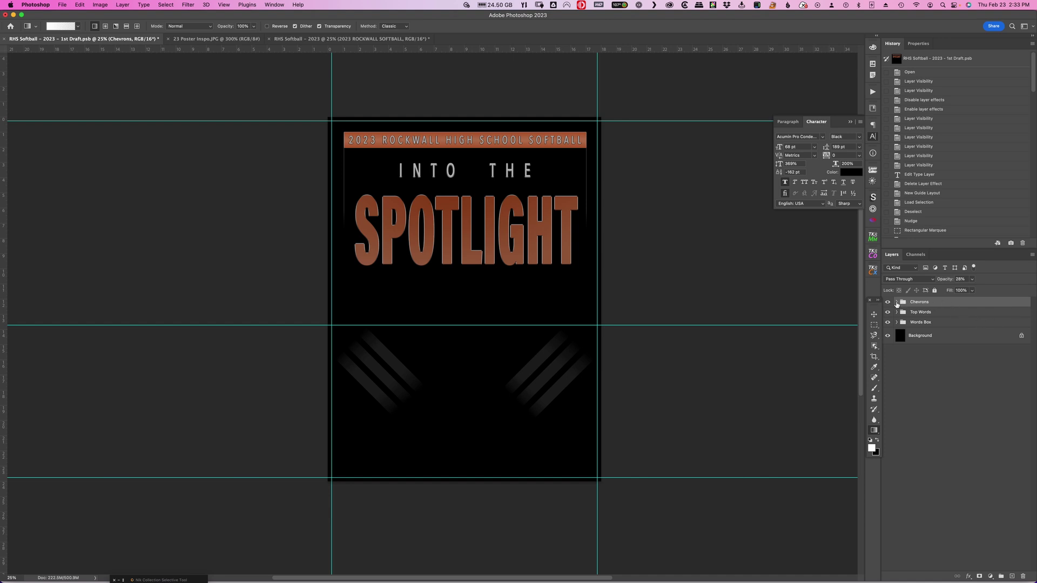
pyautogui.click(897, 303)
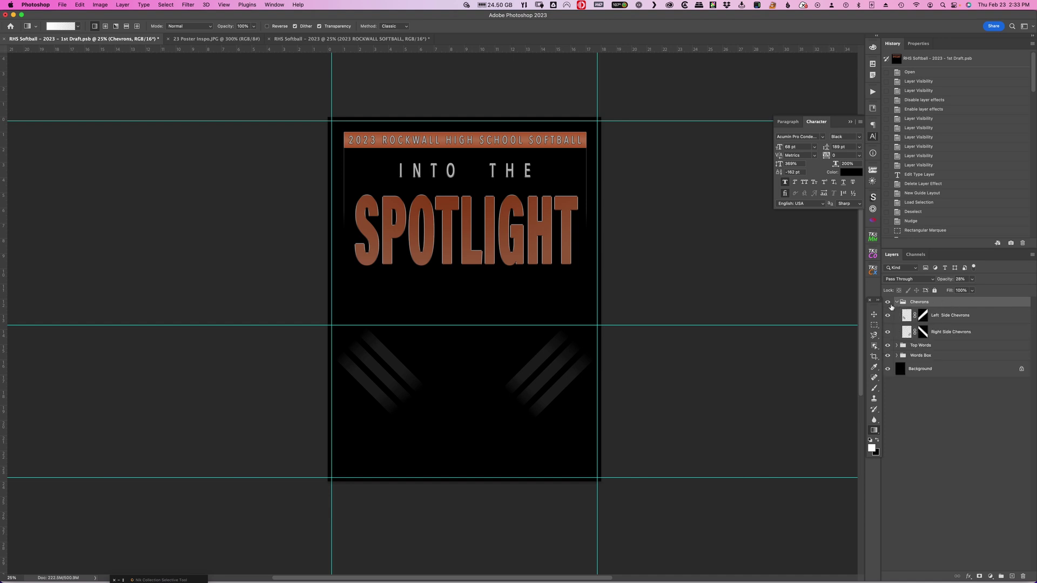
pyautogui.click(991, 334)
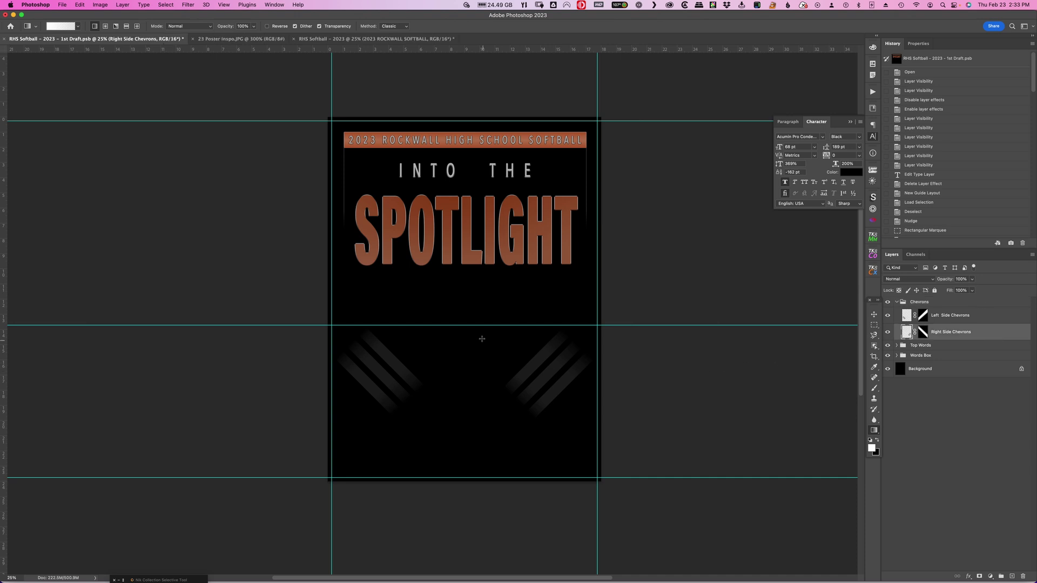
pyautogui.press('super+t')
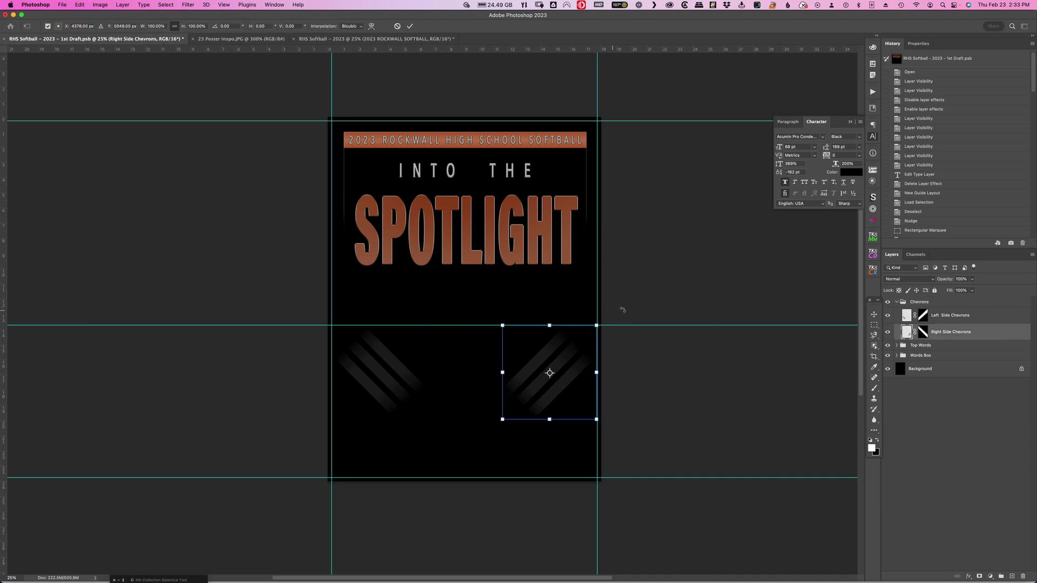
pyautogui.moveTo(604, 319); pyautogui.dragTo(610, 330)
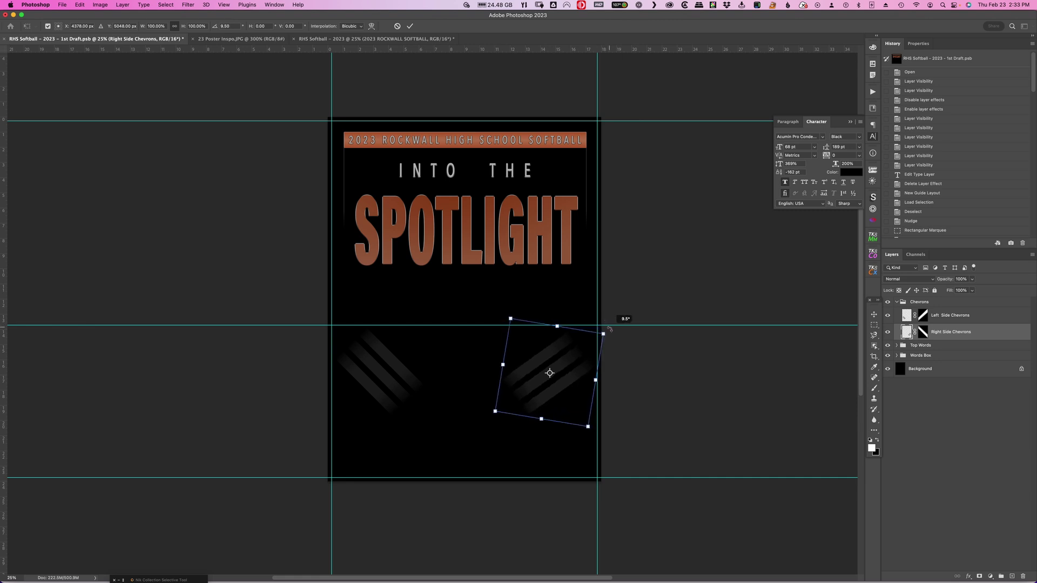
pyautogui.moveTo(609, 329); pyautogui.dragTo(609, 329)
pyautogui.press('Return')
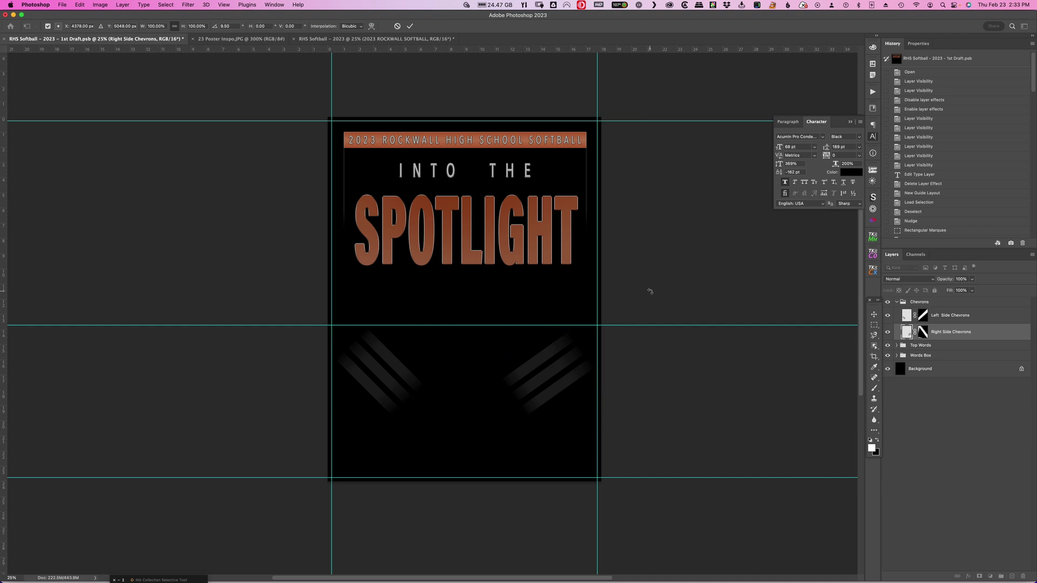
# - Rotate the Left Side Chevrons layer about 9.4° counterclockwise to mirror the right side
pyautogui.click(990, 318)
pyautogui.press('super+t')
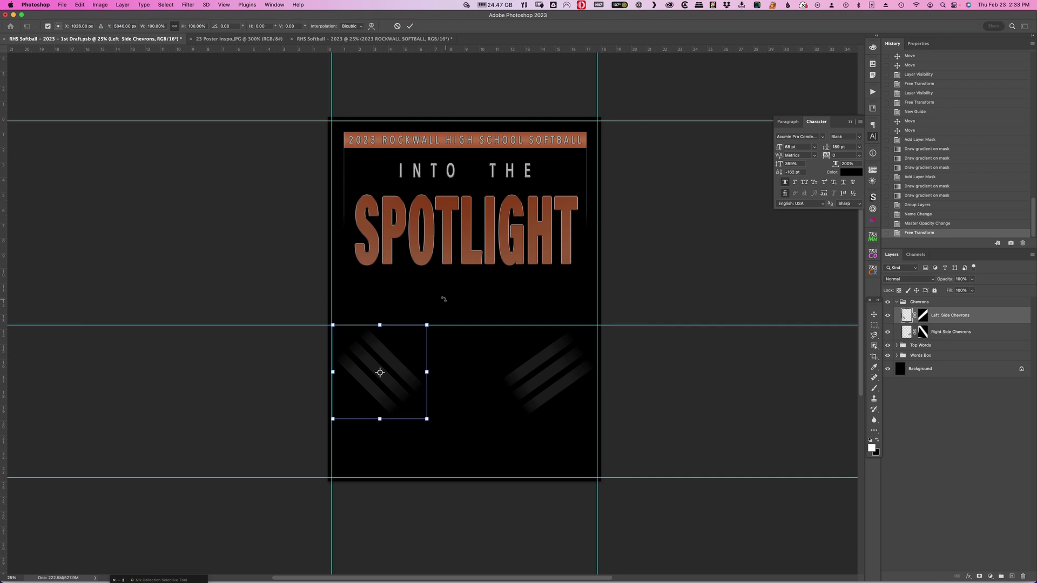
pyautogui.moveTo(318, 314); pyautogui.dragTo(307, 322)
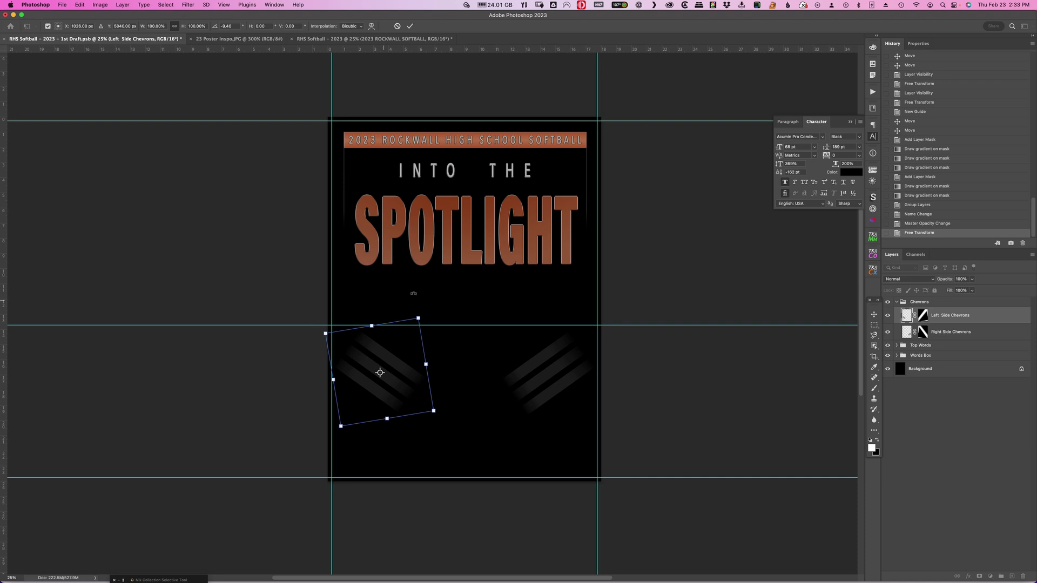
pyautogui.press('Return')
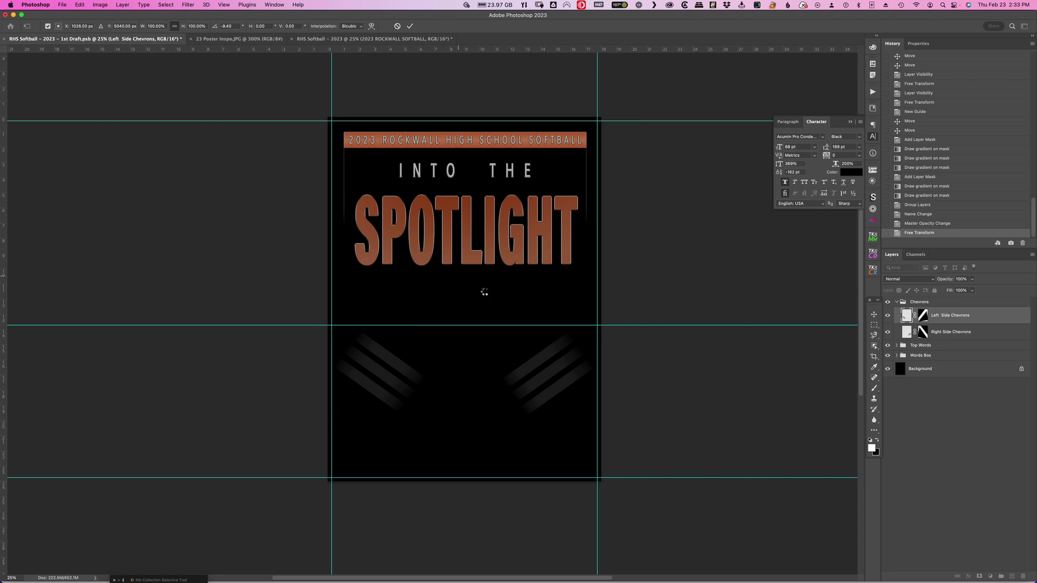
pyautogui.press('g')
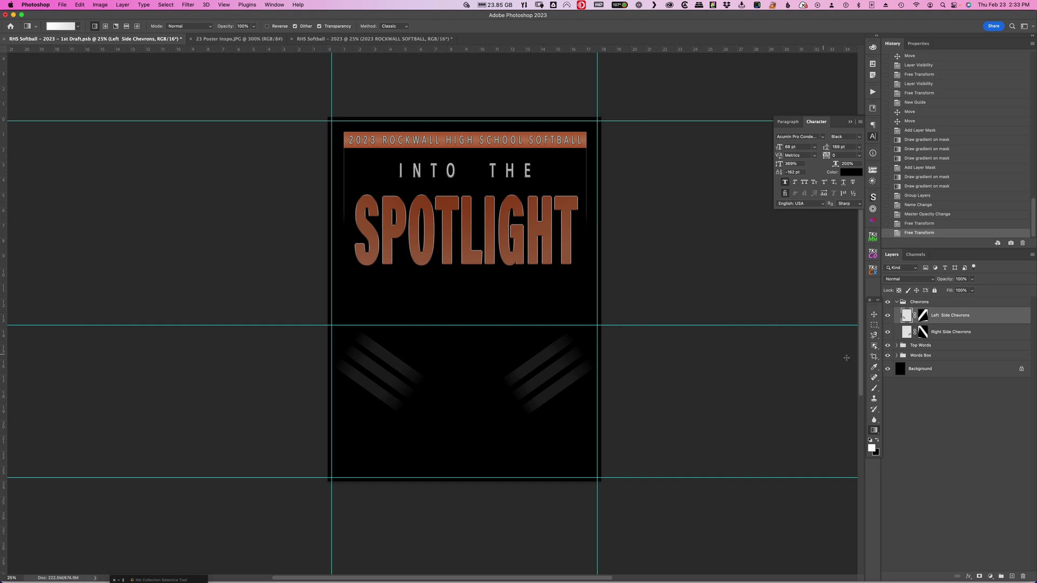
# - Enlarge the Left Side Chevrons layer to about 121% width and 115% height, extending it toward the poster's centre and lower edge
pyautogui.press('super+t')
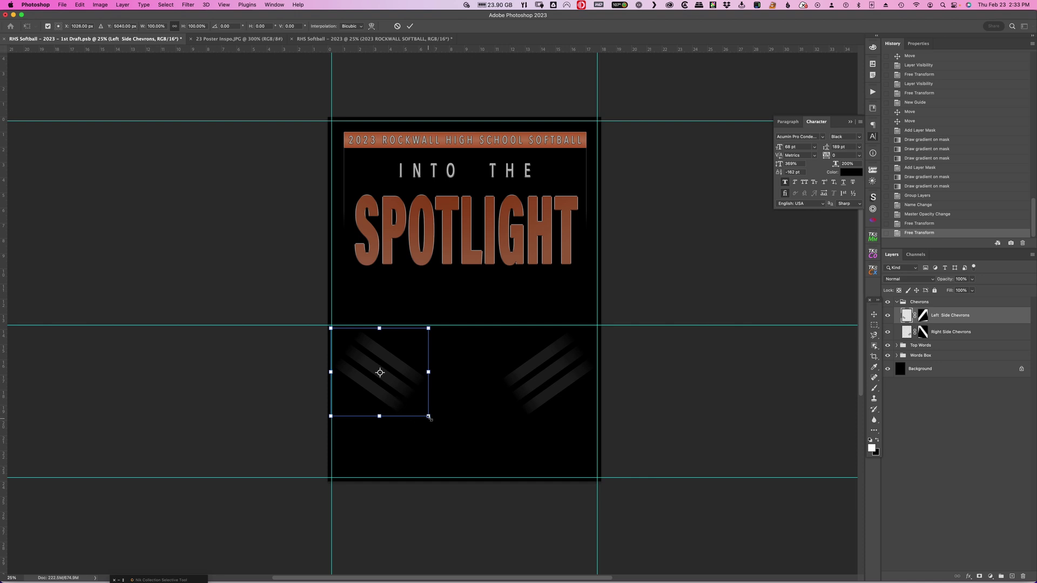
pyautogui.moveTo(428, 417); pyautogui.dragTo(446, 426)
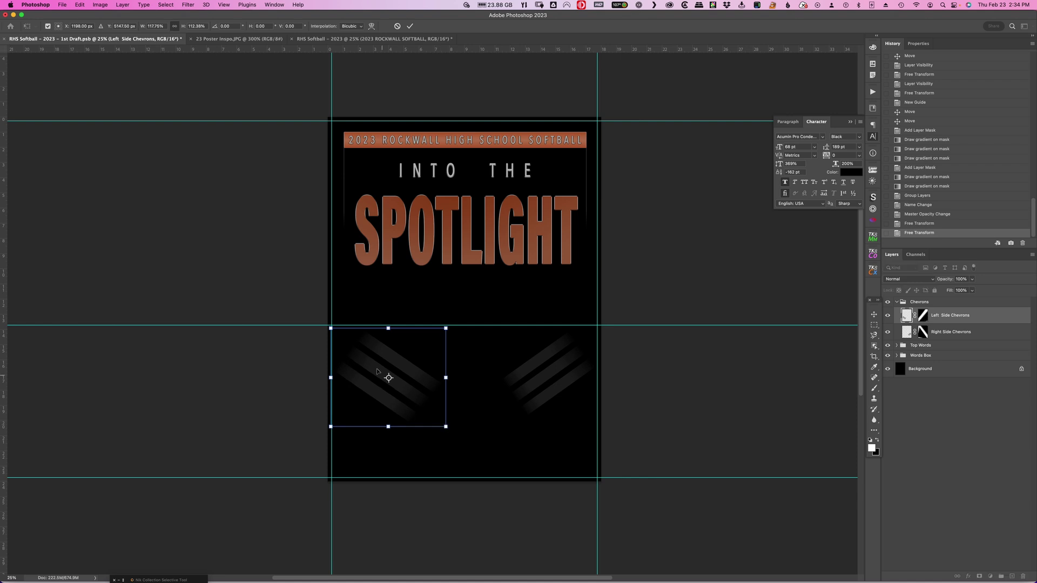
pyautogui.moveTo(326, 326); pyautogui.dragTo(327, 326)
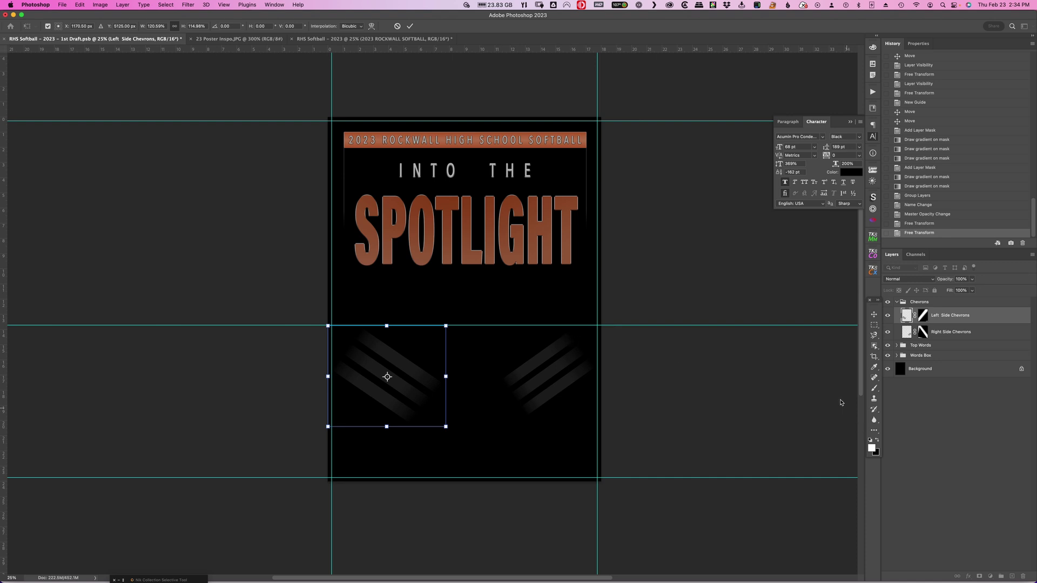
pyautogui.press('Return')
# - Enlarge the Right Side Chevrons layer toward the poster's centre and raise its upper edge to the horizontal guide, matching the left side
pyautogui.click(990, 334)
pyautogui.press('g')
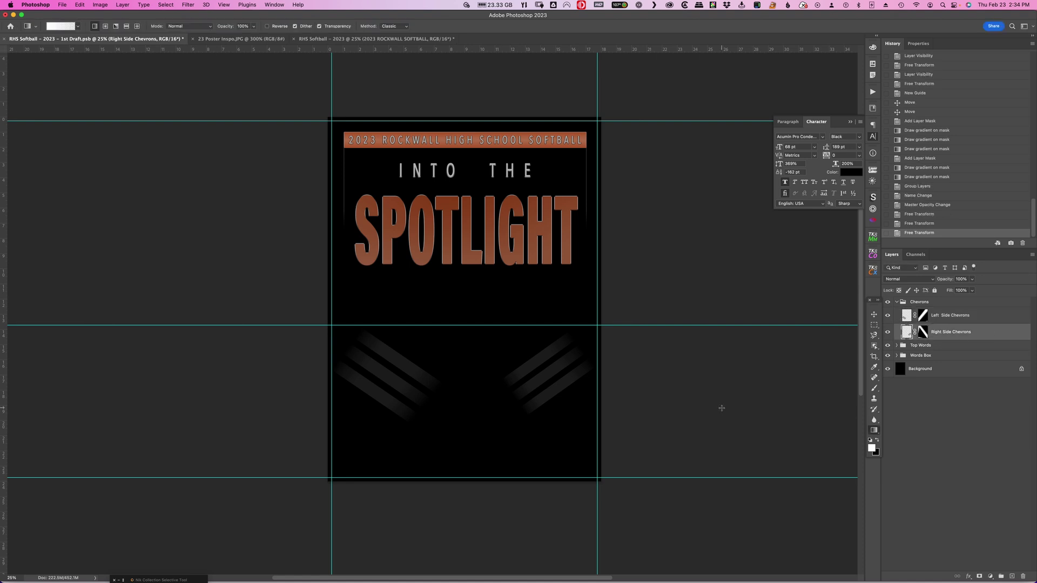
pyautogui.hotkey('ctrl', 't')
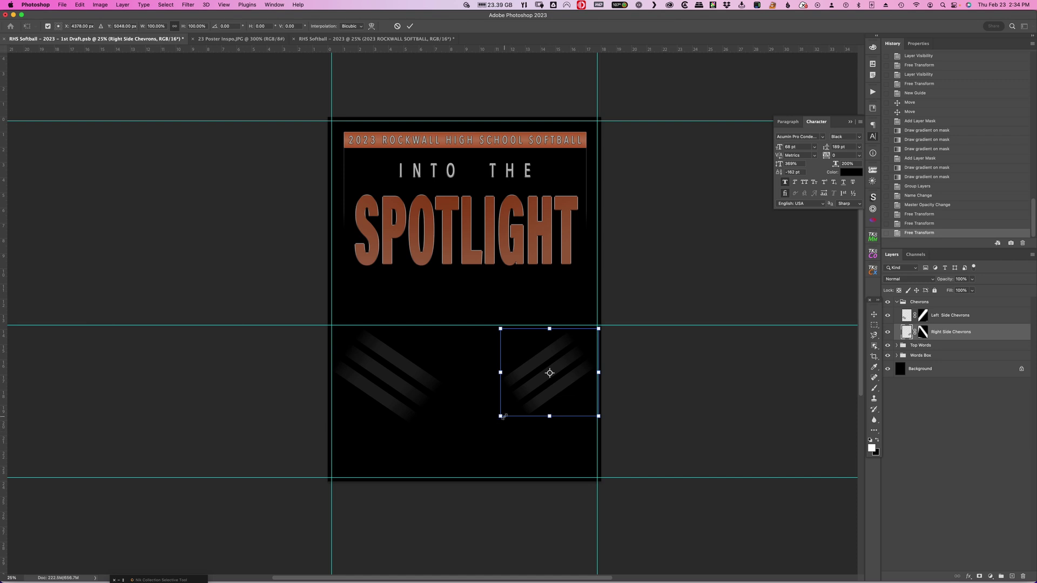
pyautogui.moveTo(501, 416); pyautogui.dragTo(488, 424)
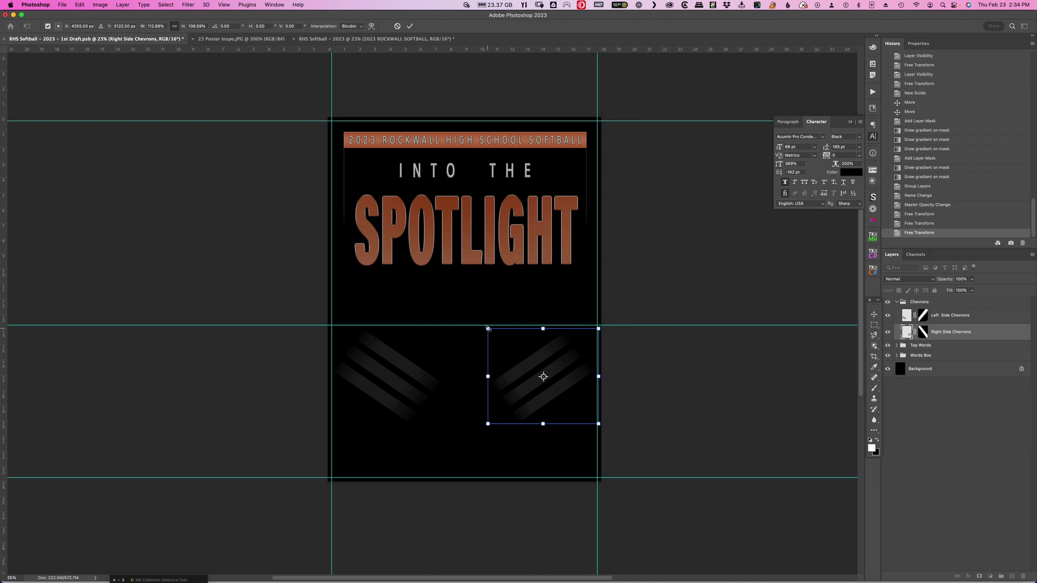
pyautogui.moveTo(544, 327); pyautogui.dragTo(544, 324)
pyautogui.press('Return')
pyautogui.press('g')
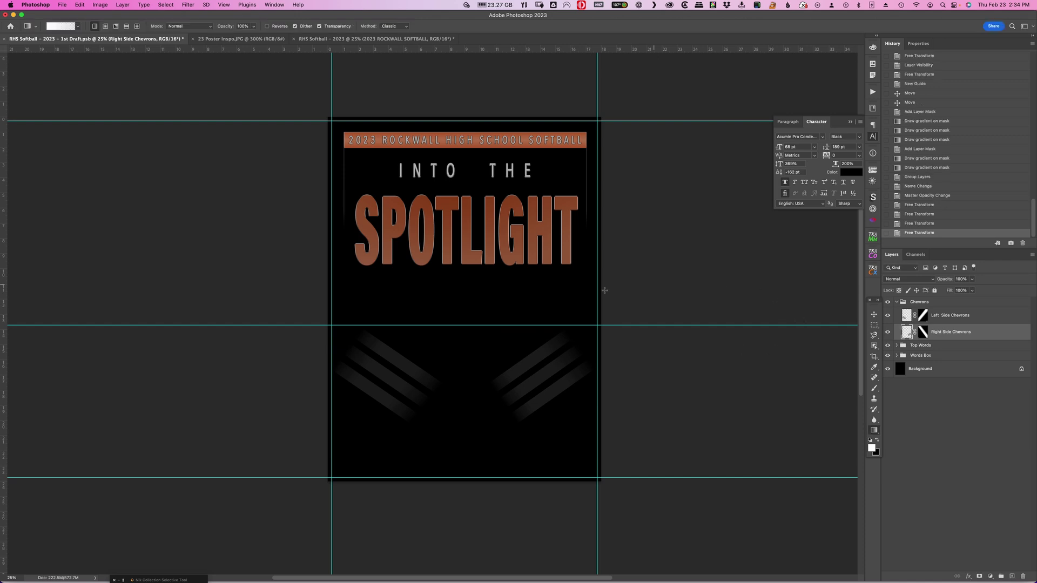
# - Lower the Chevrons group's opacity to 18% and compare the bars with the inspiration poster
pyautogui.click(928, 302)
pyautogui.moveTo(946, 282); pyautogui.dragTo(944, 282)
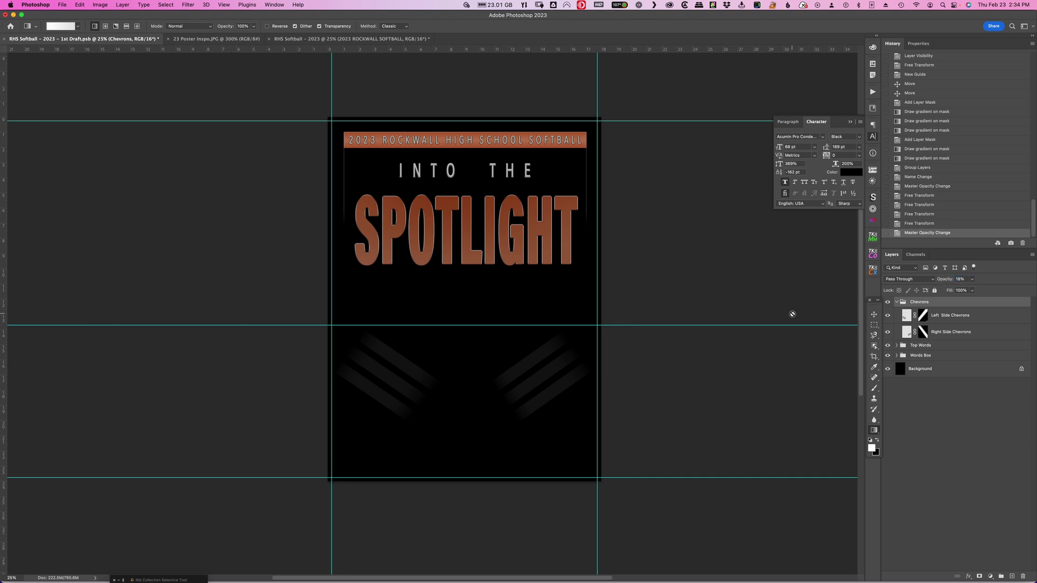
pyautogui.click(199, 39)
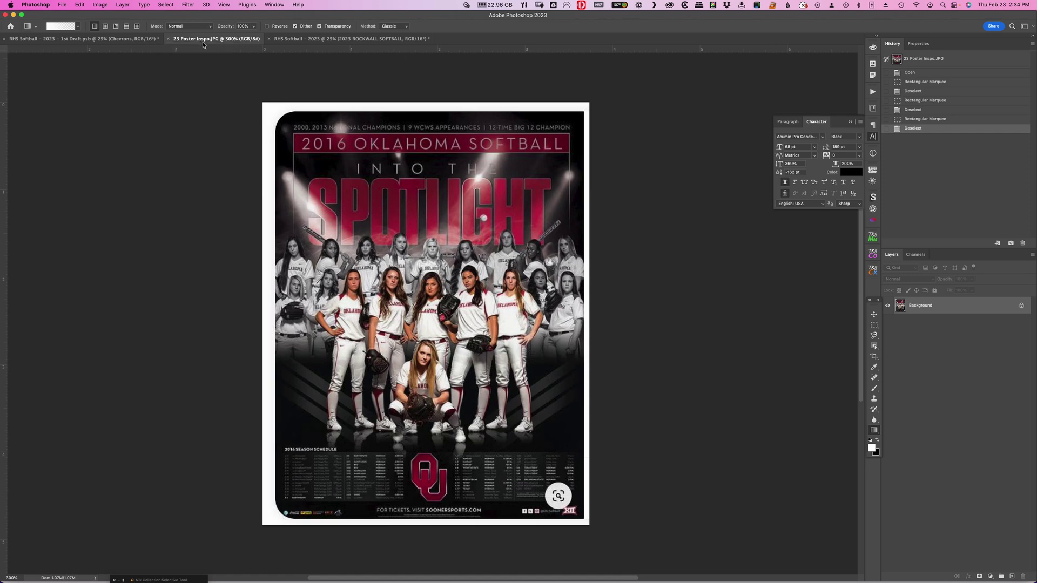
pyautogui.click(91, 40)
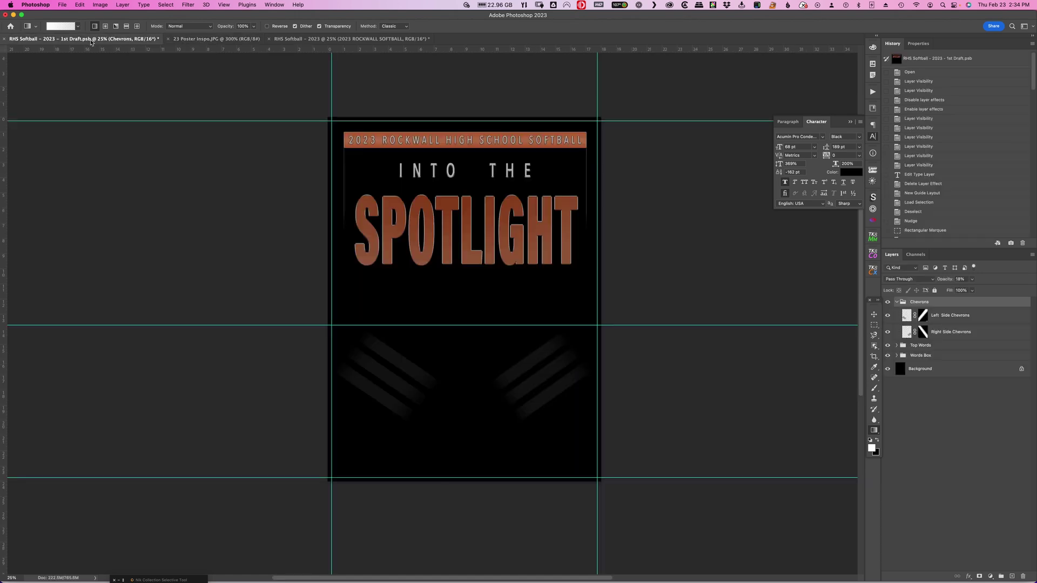
# - Load the left chevron bars as a selection and try to fill it with gray #676767 on the Chevrons group
pyautogui.keyDown('super'); pyautogui.click(905, 319); pyautogui.keyUp('super')
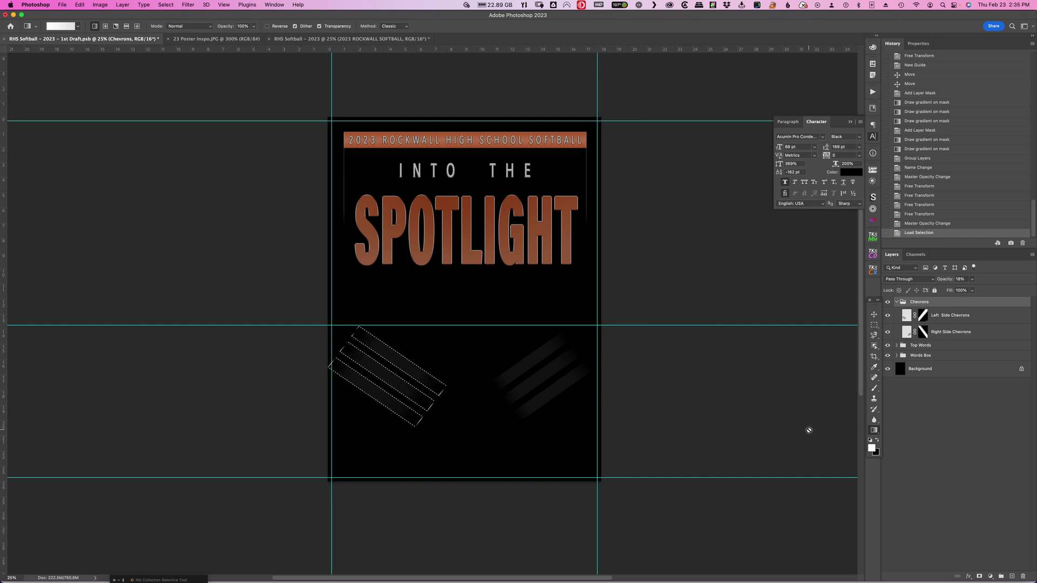
pyautogui.hotkey('shift', 'BackSpace')
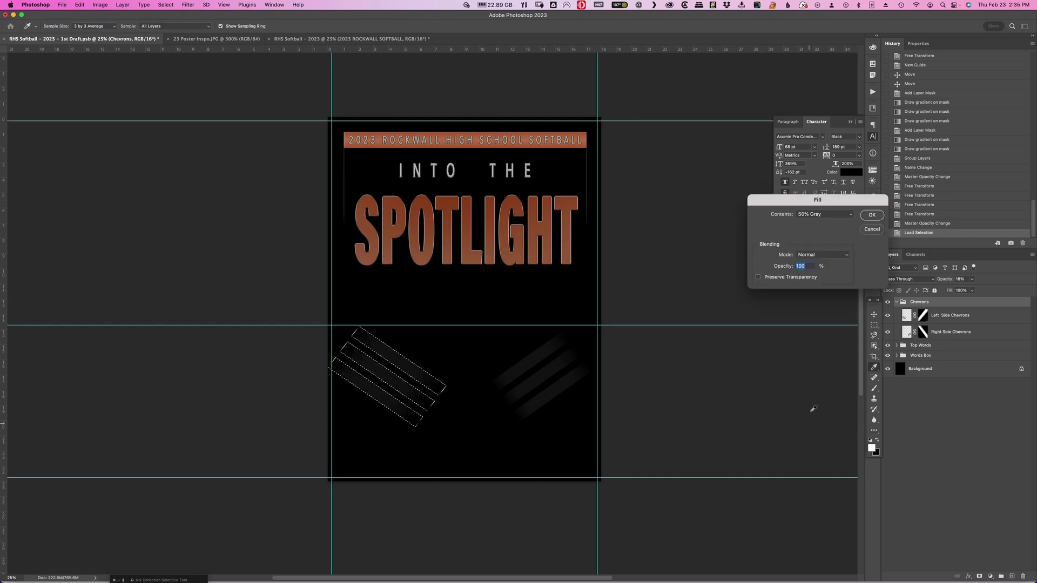
pyautogui.click(832, 215)
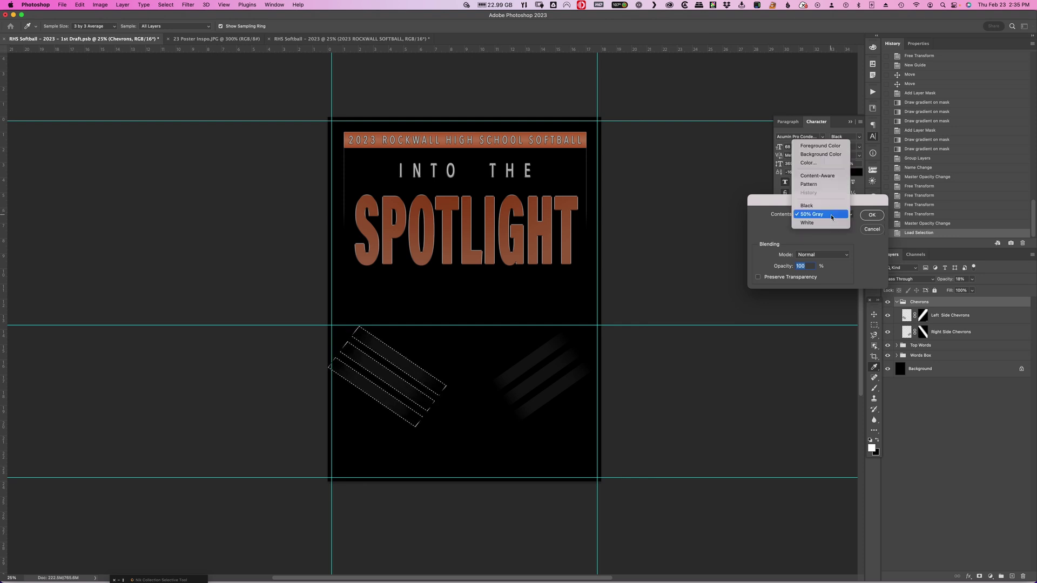
pyautogui.click(813, 163)
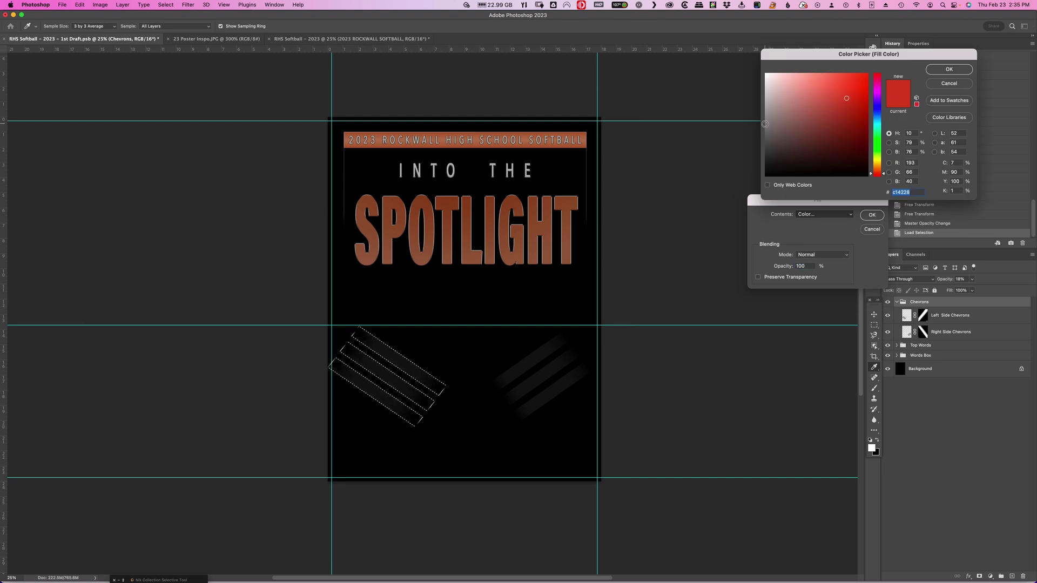
pyautogui.click(765, 134)
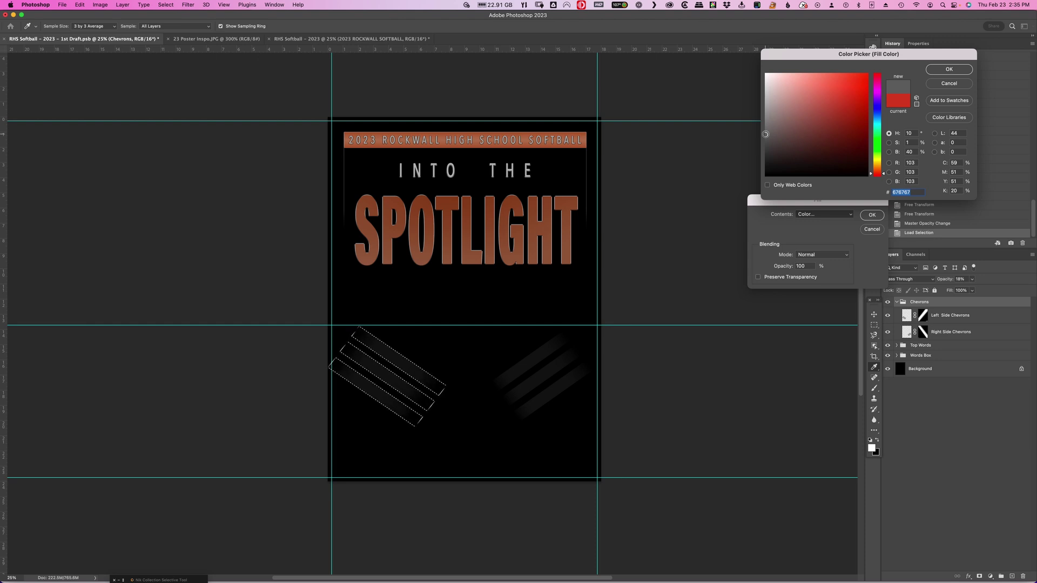
pyautogui.click(949, 70)
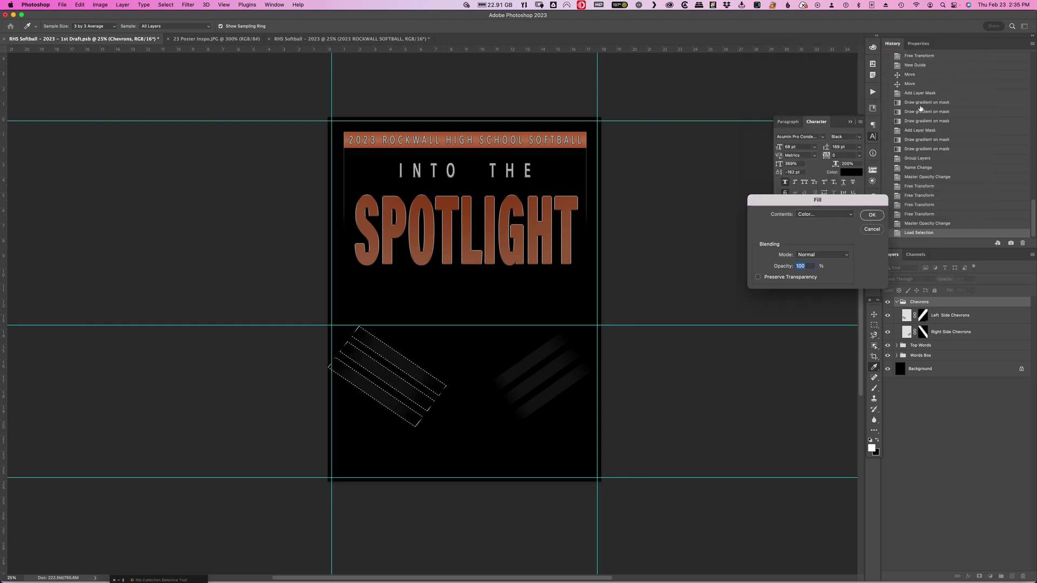
pyautogui.click(871, 215)
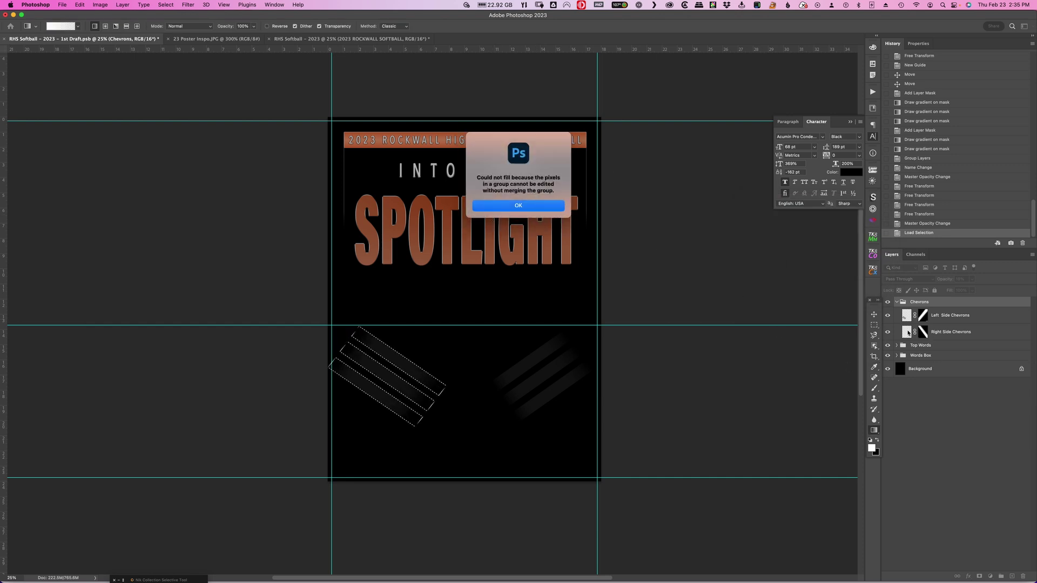
pyautogui.click(529, 207)
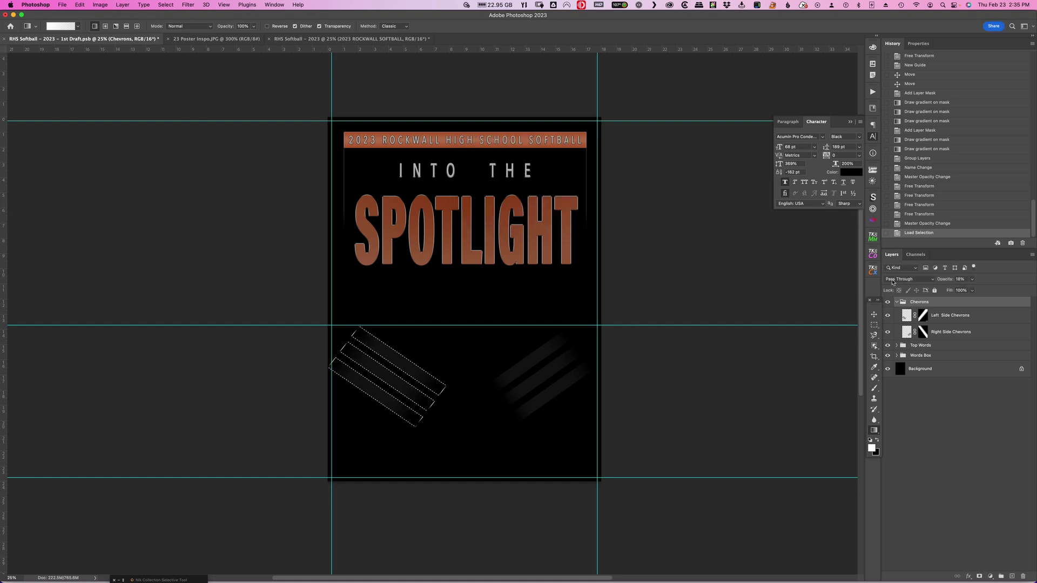
# - Fill the selected left bars with gray #676767 at 100% opacity on the Right Side Chevrons layer
pyautogui.click(912, 338)
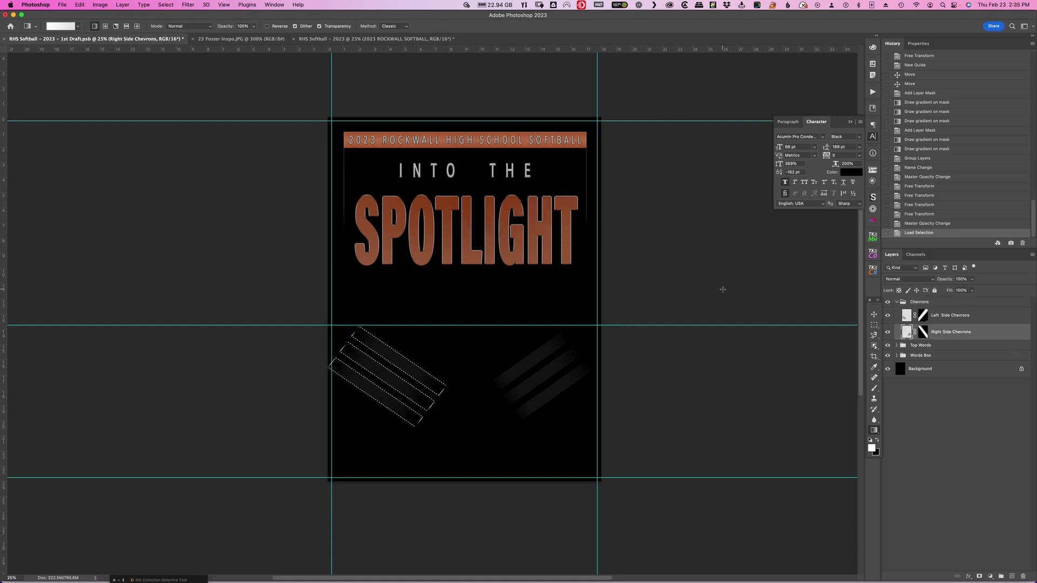
pyautogui.hotkey('shift', 'BackSpace')
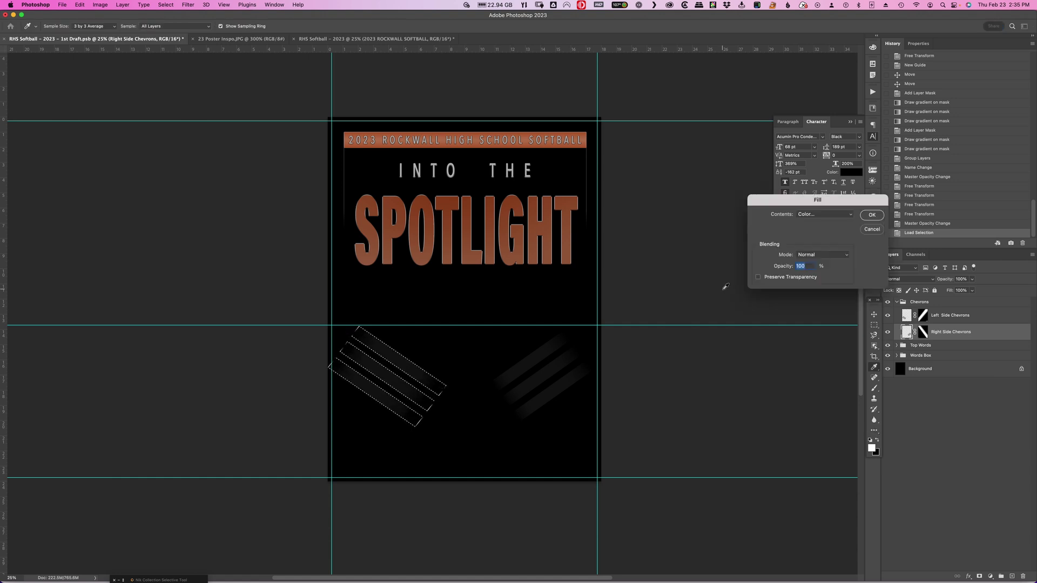
pyautogui.click(835, 217)
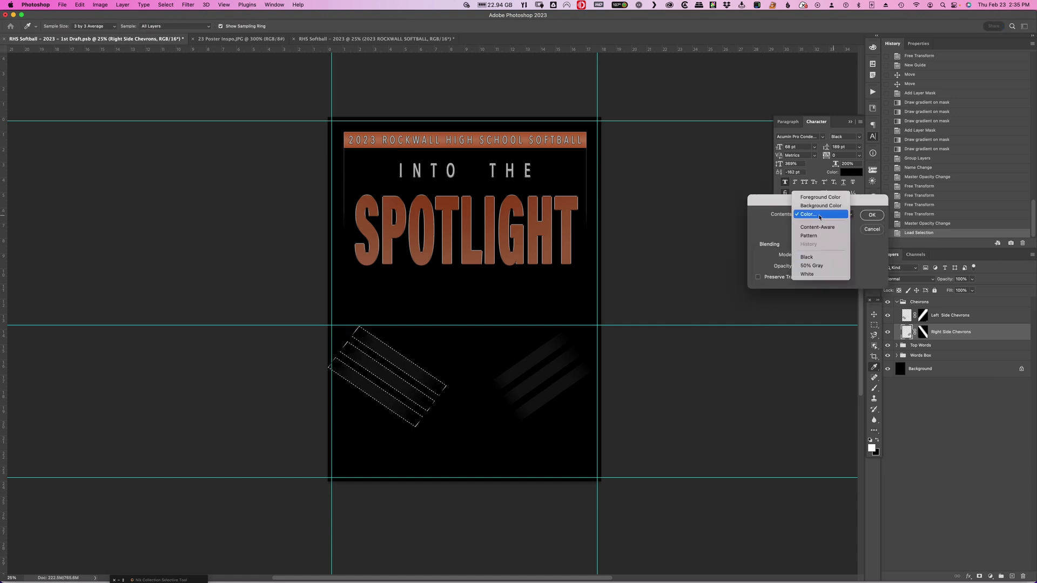
pyautogui.click(820, 215)
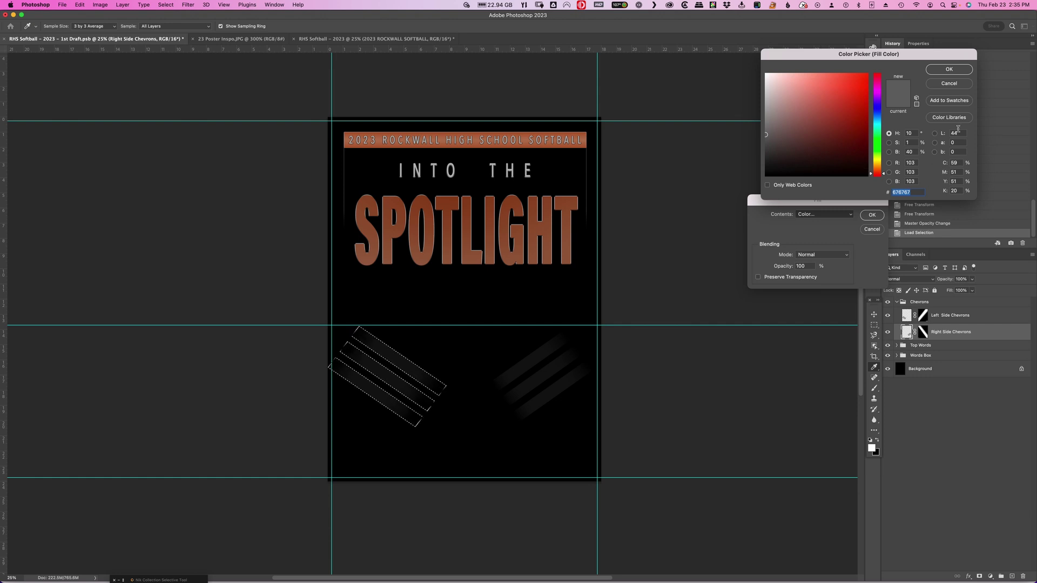
pyautogui.click(959, 70)
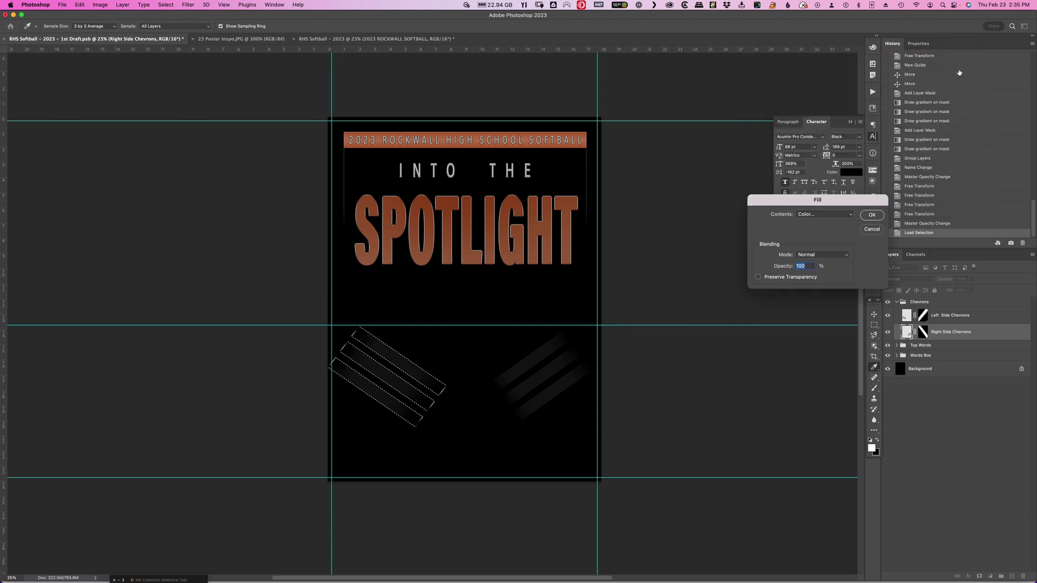
pyautogui.click(870, 216)
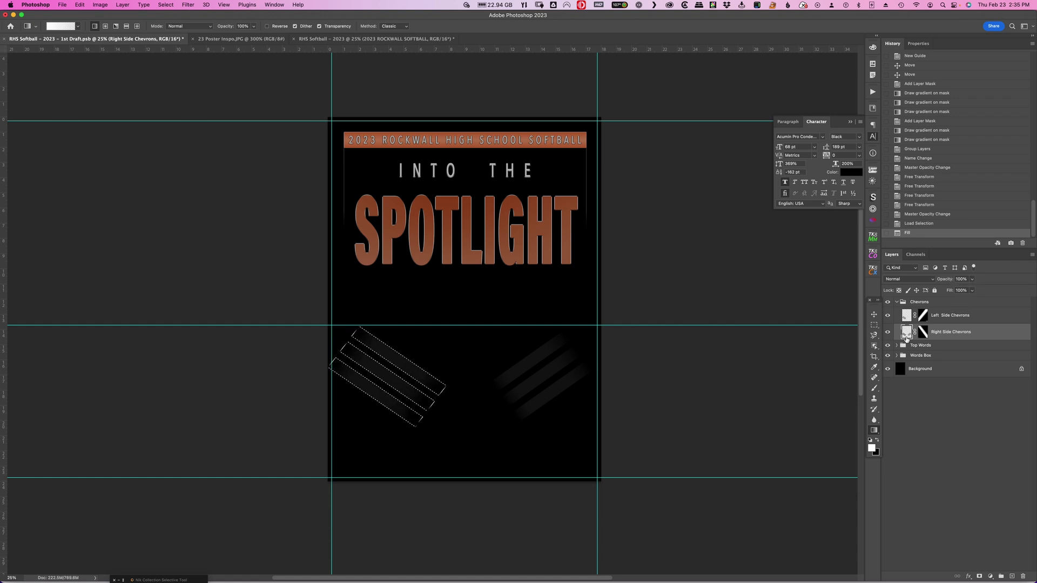
# - Fill the selected left bars with gray #676767 at 100% opacity on the Left Side Chevrons layer
pyautogui.click(906, 315)
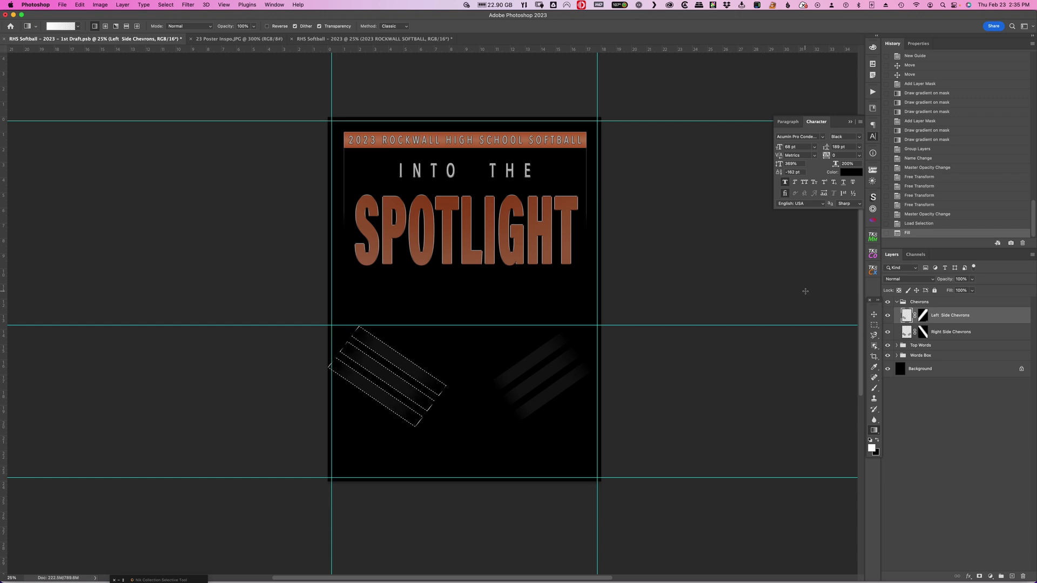
pyautogui.hotkey('shift', 'BackSpace')
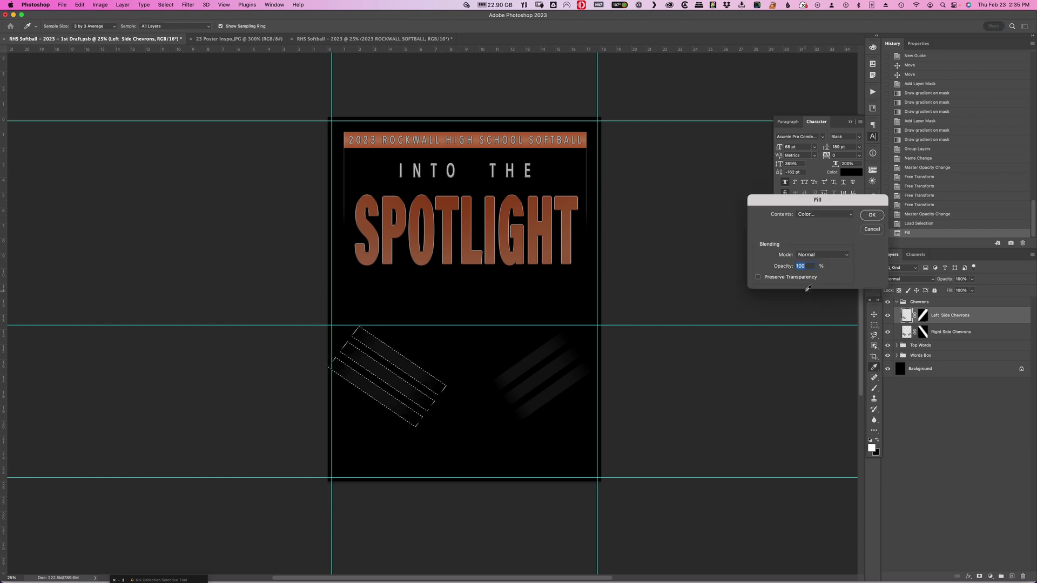
pyautogui.click(837, 216)
pyautogui.click(837, 215)
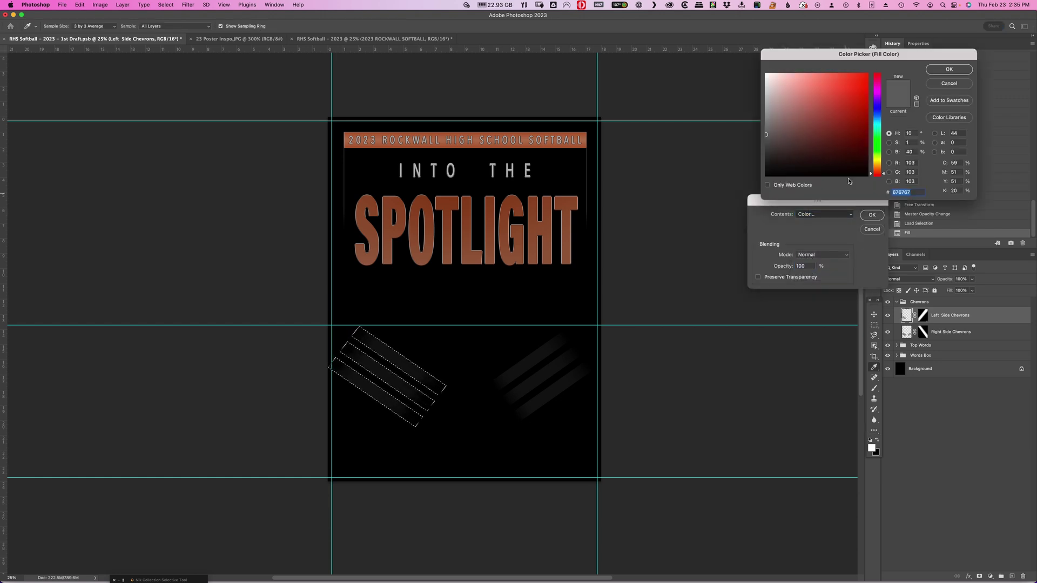
pyautogui.click(949, 70)
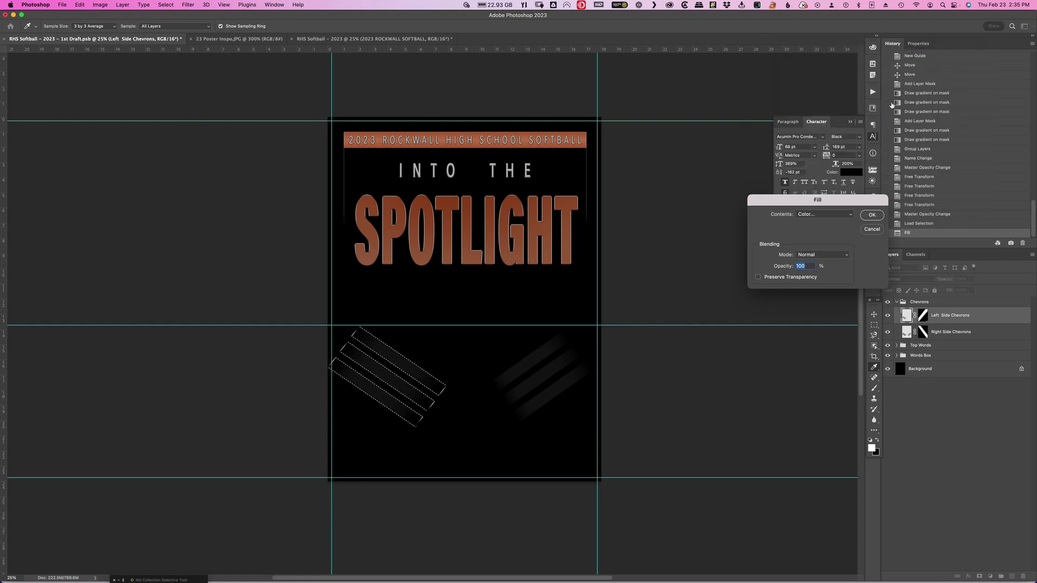
pyautogui.click(872, 215)
# - Raise the Chevrons group's opacity to 26% and clear the selection around the left bars
pyautogui.click(948, 302)
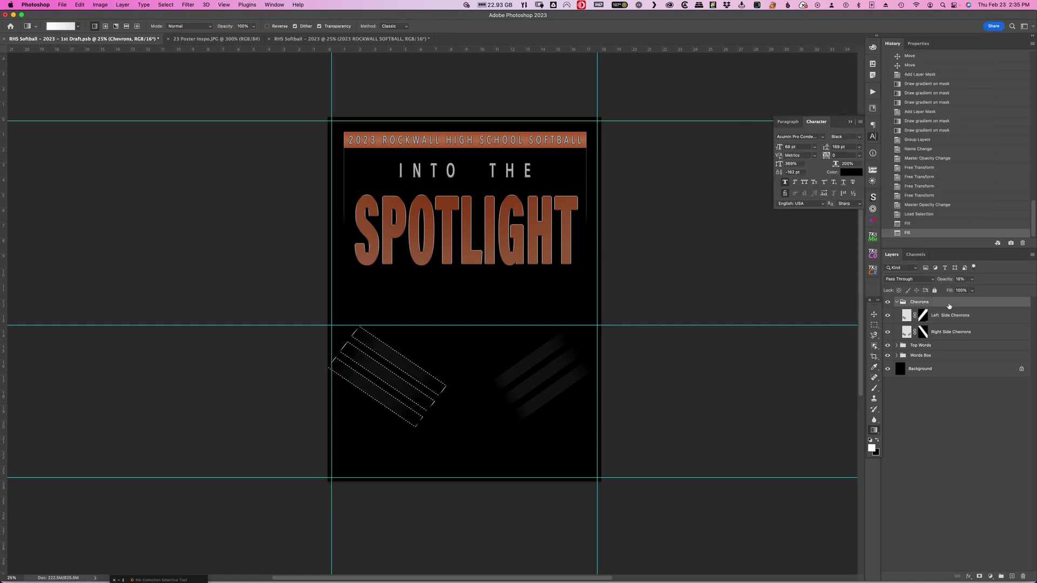
pyautogui.moveTo(942, 280); pyautogui.dragTo(943, 281)
pyautogui.press('super+d')
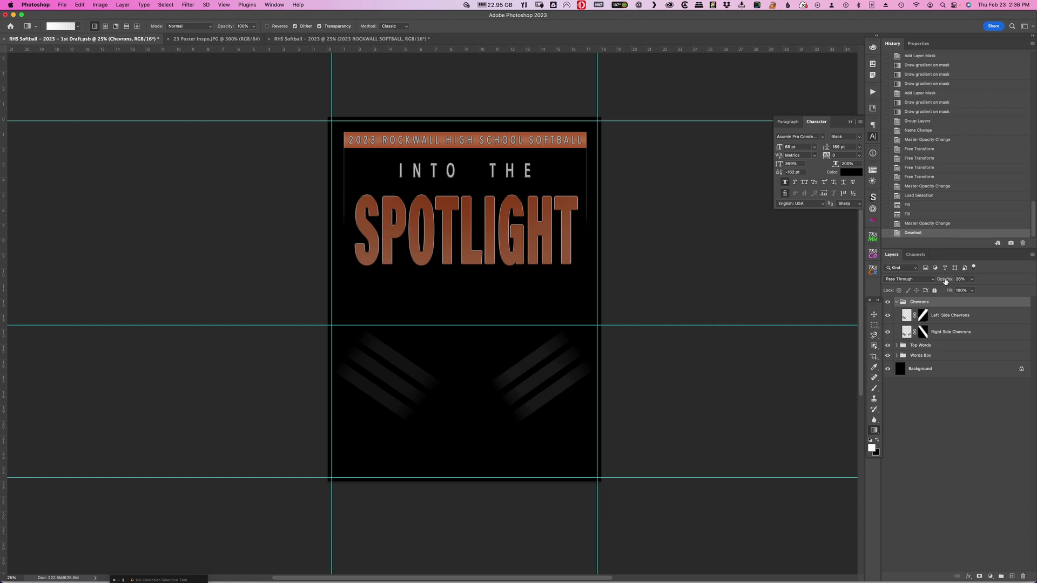
# - Load the Left Side Chevrons layer as a selection to check its bars, deselect it, and save the document
pyautogui.click(975, 316)
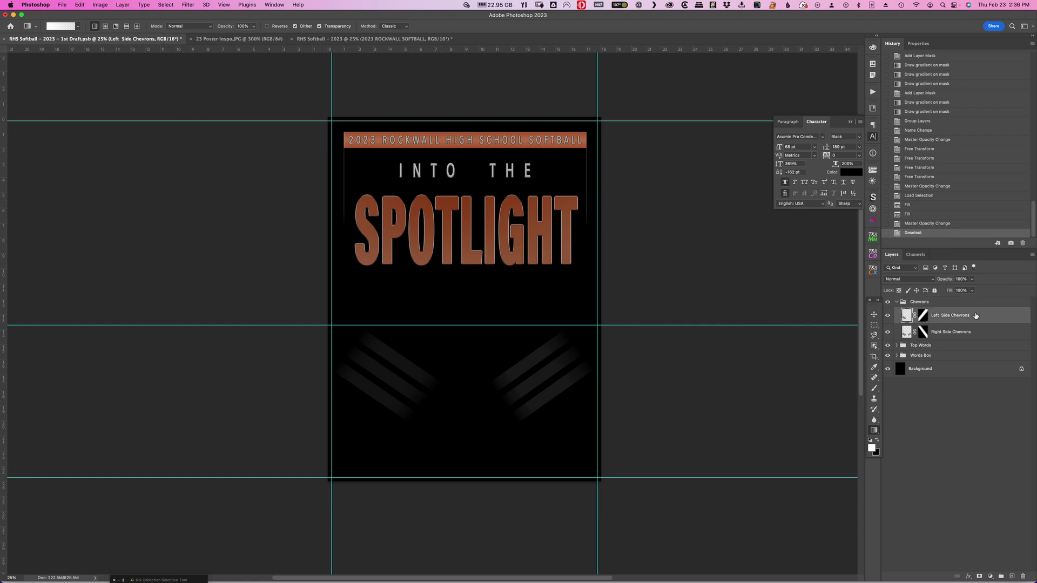
pyautogui.keyDown('super'); pyautogui.click(906, 321); pyautogui.keyUp('super')
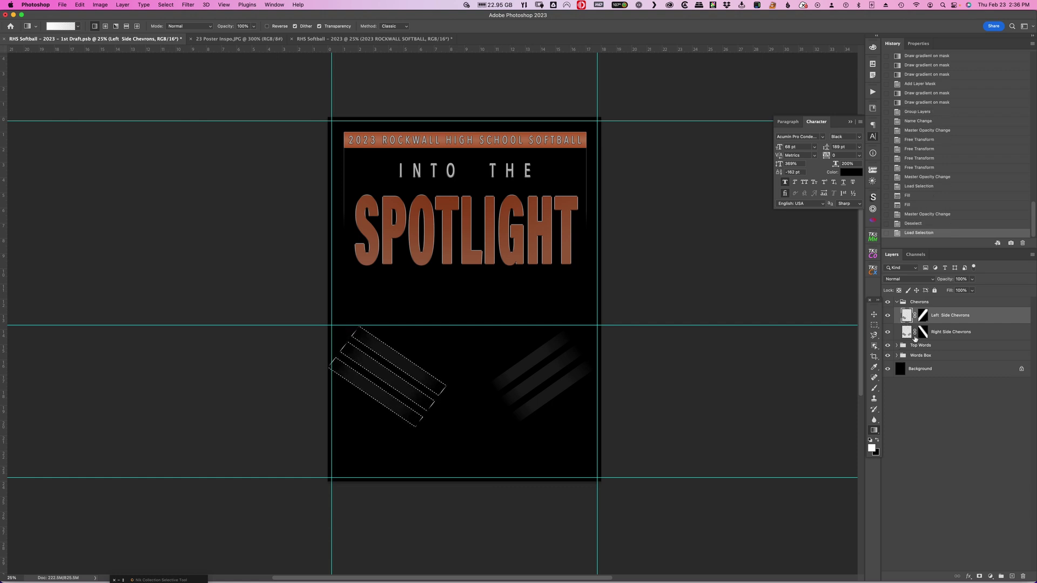
pyautogui.press('super+d')
pyautogui.press('super+s')
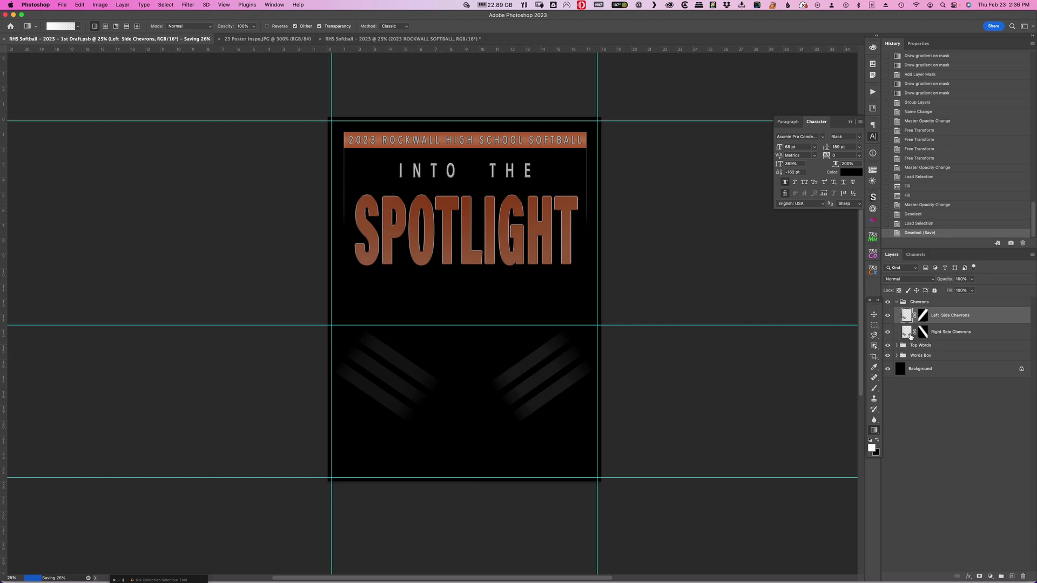
# - Load the Right Side Chevrons layer as a selection to examine which bars it contains
pyautogui.keyDown('super'); pyautogui.click(910, 336); pyautogui.keyUp('super')
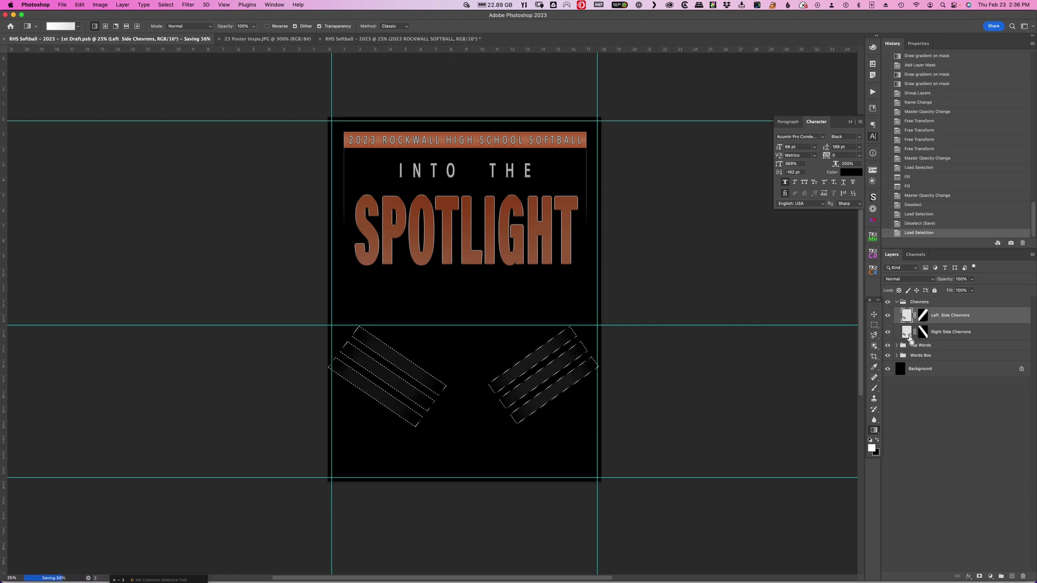
pyautogui.press('super+d')
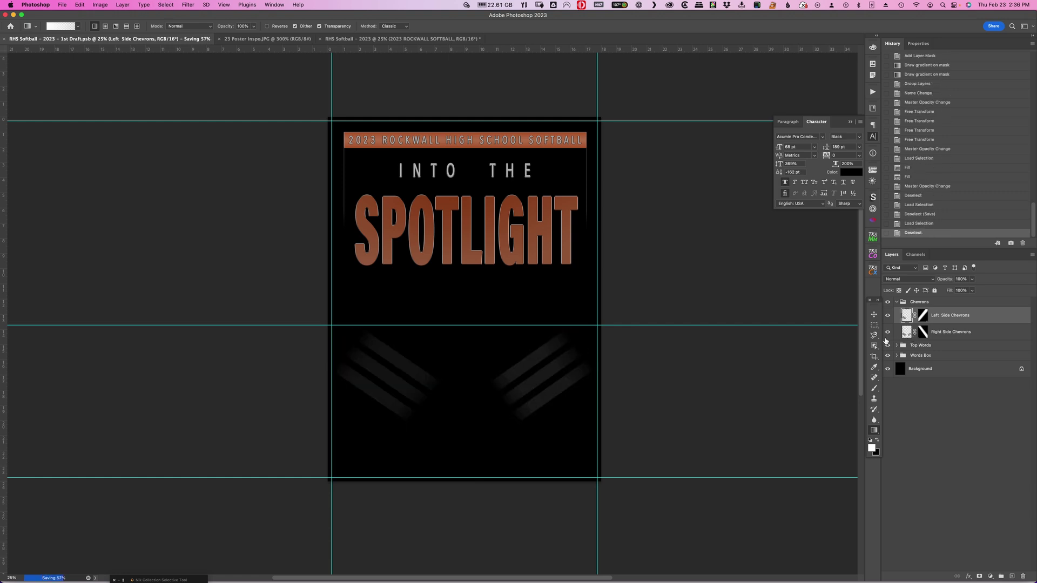
pyautogui.keyDown('super'); pyautogui.click(908, 335); pyautogui.keyUp('super')
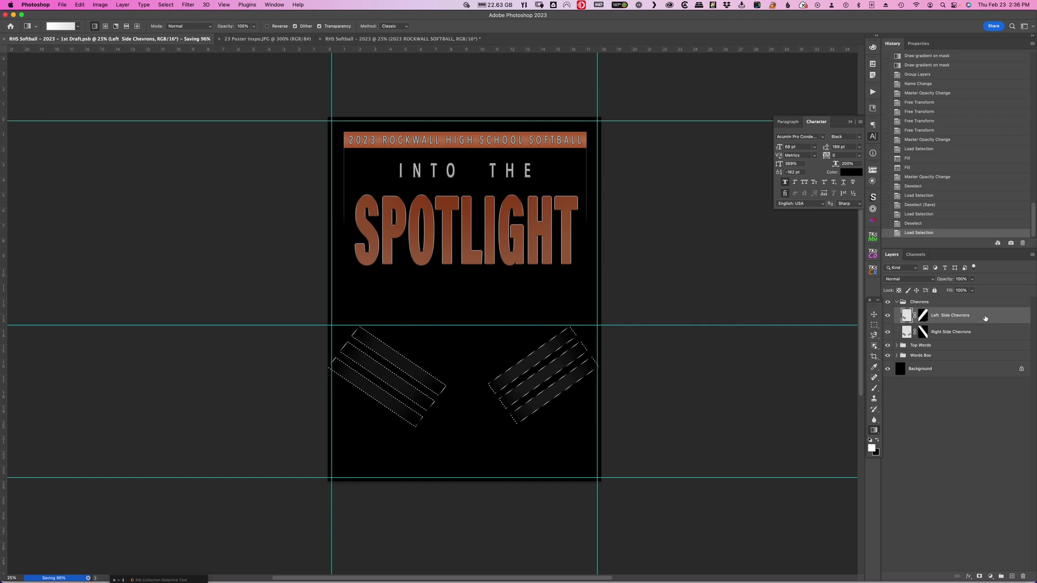
pyautogui.press('super+d')
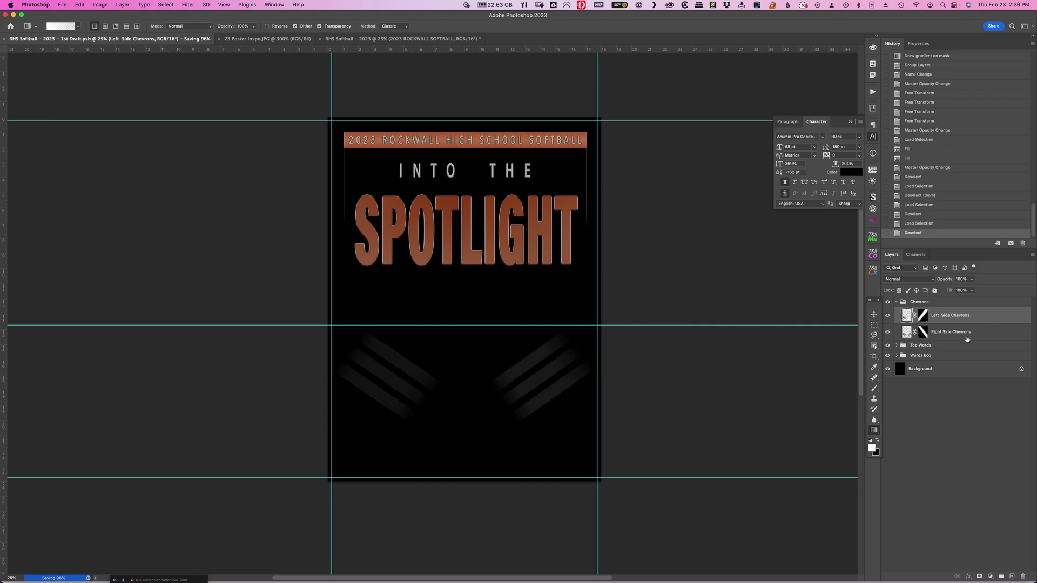
pyautogui.click(982, 333)
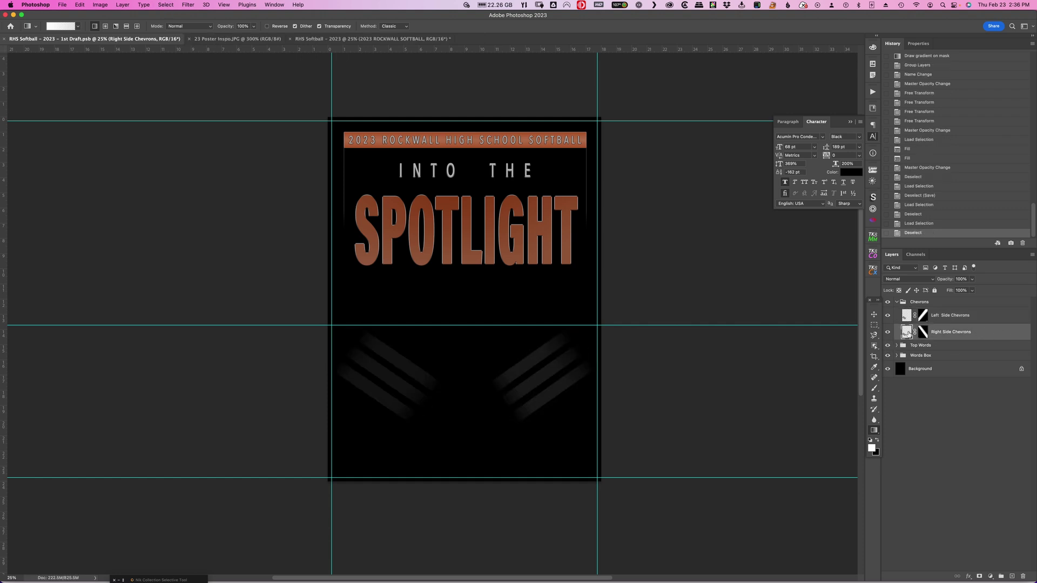
pyautogui.keyDown('super'); pyautogui.click(907, 332); pyautogui.keyUp('super')
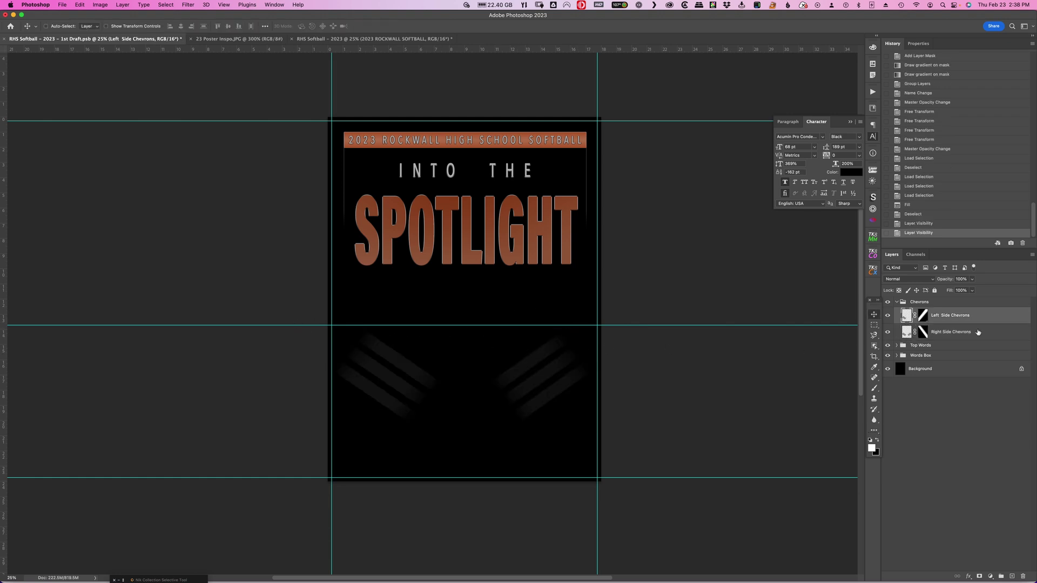
# - Duplicate the Right Side Chevrons layer, then unlink and delete the copy's layer mask
pyautogui.click(979, 332)
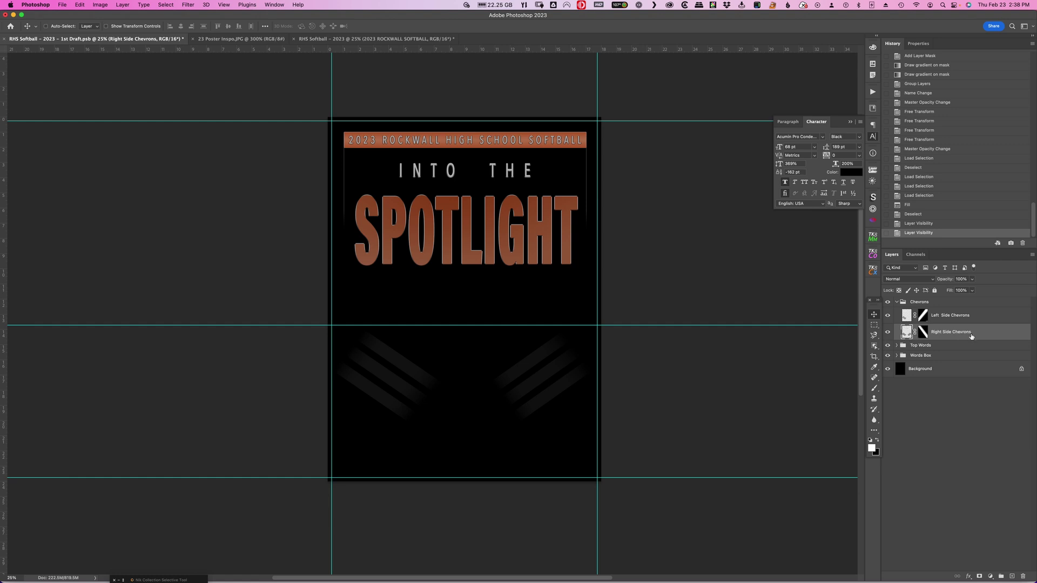
pyautogui.press('super+j')
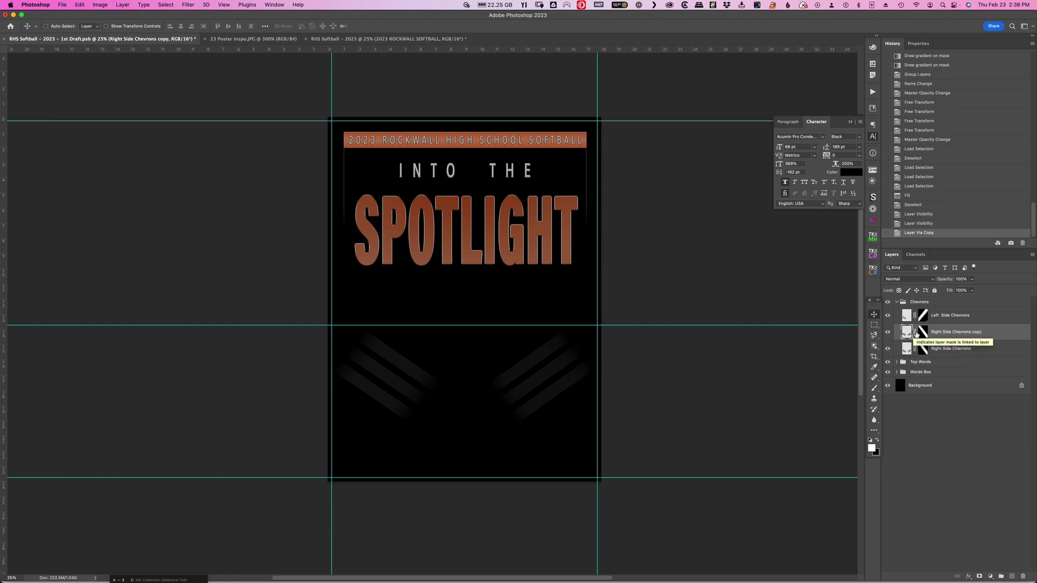
pyautogui.click(914, 331)
pyautogui.moveTo(923, 332); pyautogui.dragTo(1022, 577)
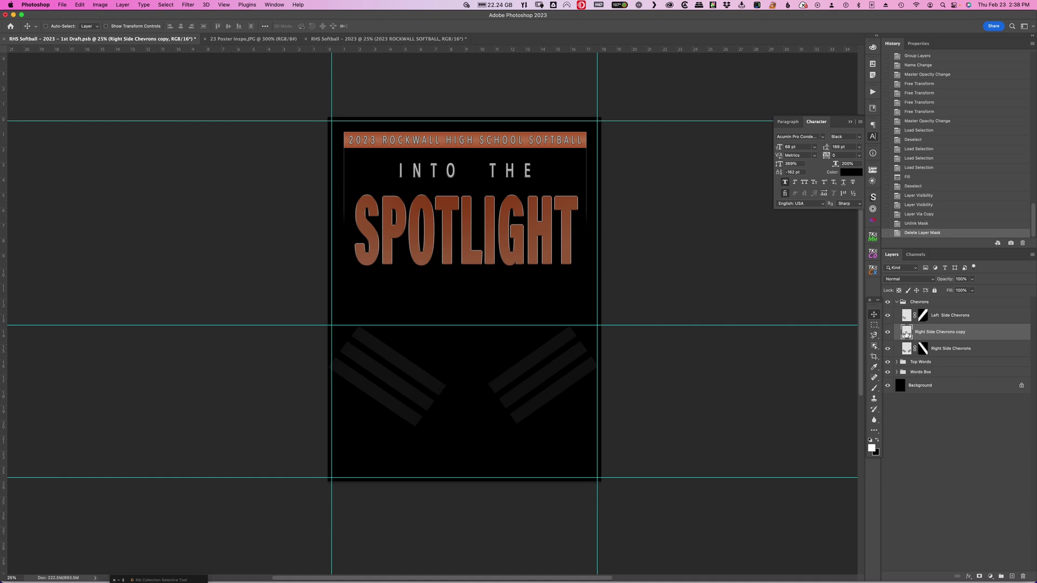
# - With the original layer hidden, paint the stray left bars out of Right Side Chevrons copy on a new mask using a size 700 black brush
pyautogui.click(979, 577)
pyautogui.click(887, 348)
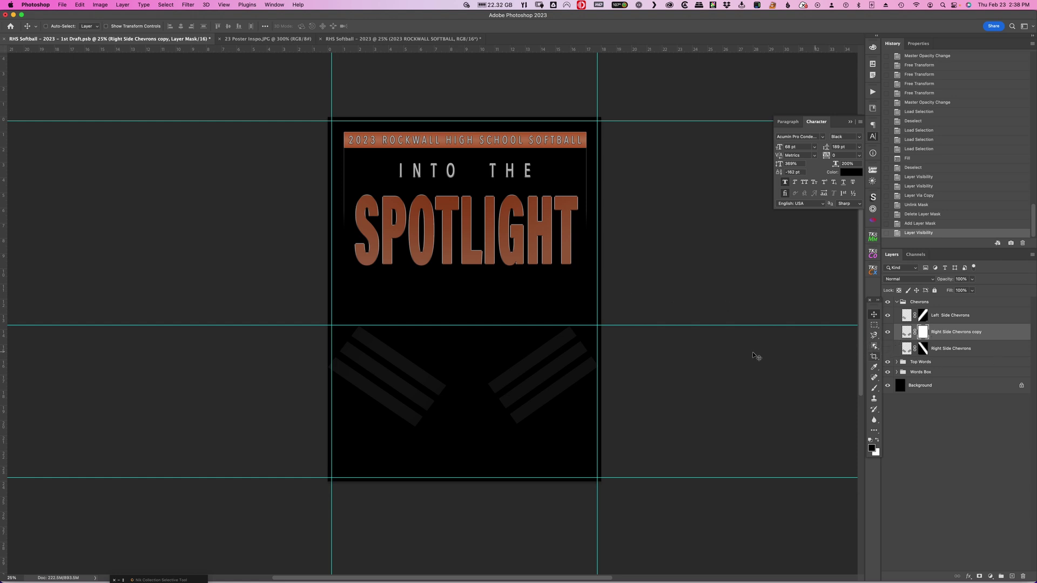
pyautogui.press('b')
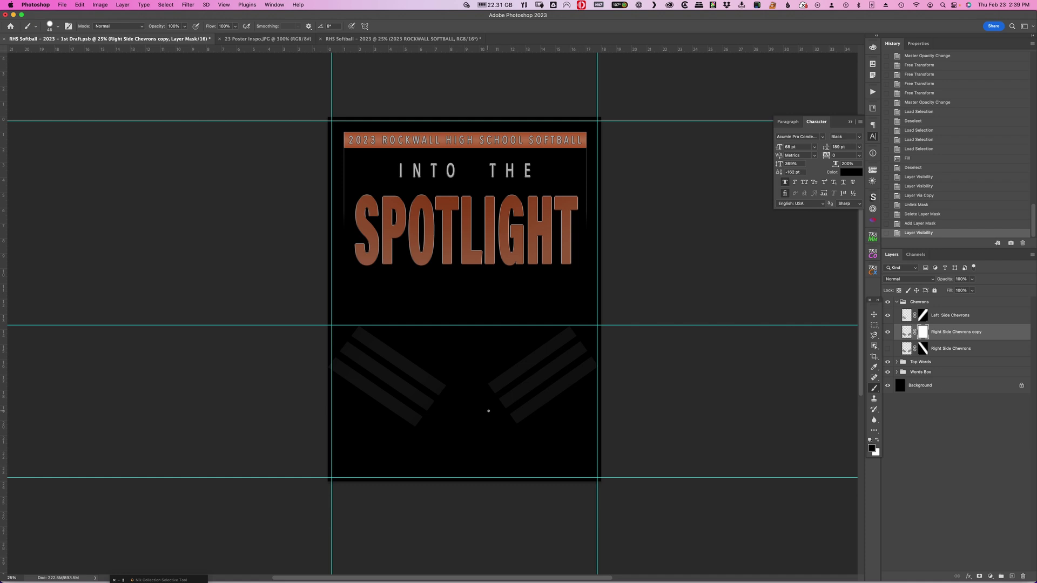
pyautogui.press(']')
pyautogui.press(']')
pyautogui.press(']')
pyautogui.press(']')
pyautogui.press(']')
pyautogui.press(']')
pyautogui.press(']')
pyautogui.press(']')
pyautogui.press(']')
pyautogui.press(']')
pyautogui.press(']')
pyautogui.press(']')
pyautogui.press(']')
pyautogui.press(']')
pyautogui.moveTo(433, 389)
pyautogui.mouseDown()
pyautogui.moveTo(389, 400)
pyautogui.moveTo(357, 361)
pyautogui.moveTo(333, 356)
pyautogui.moveTo(361, 414)
pyautogui.moveTo(377, 398)
pyautogui.mouseUp()
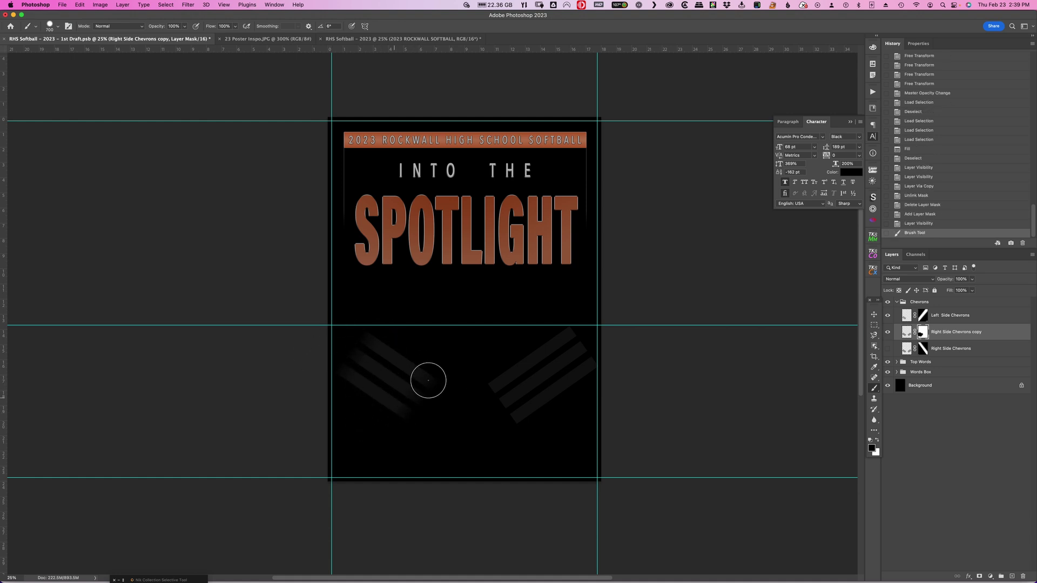
pyautogui.moveTo(399, 396); pyautogui.dragTo(317, 434)
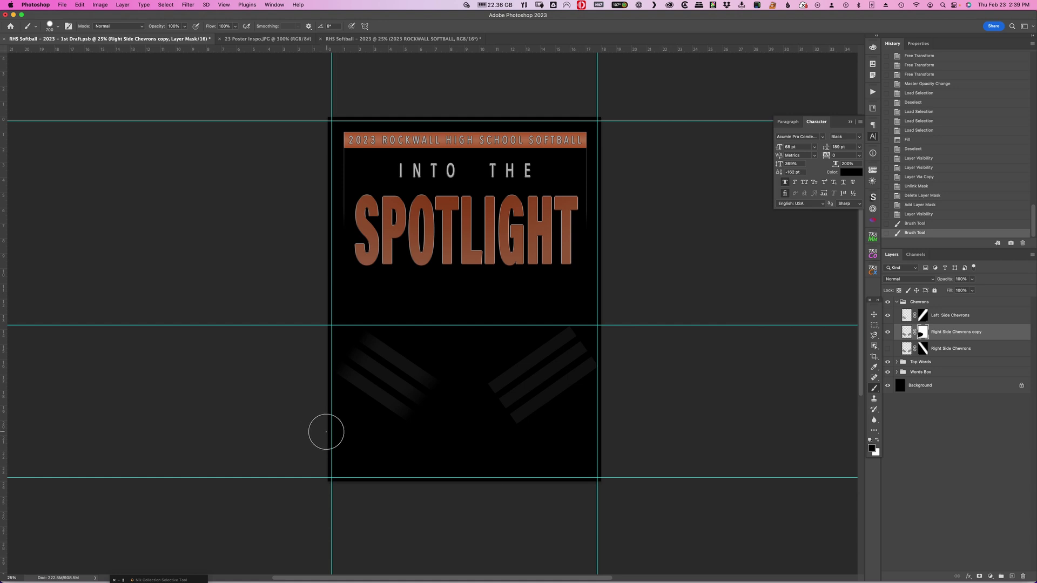
# - Apply the painted mask to Right Side Chevrons copy and move the original layer's gradient mask onto it
pyautogui.rightClick(925, 332)
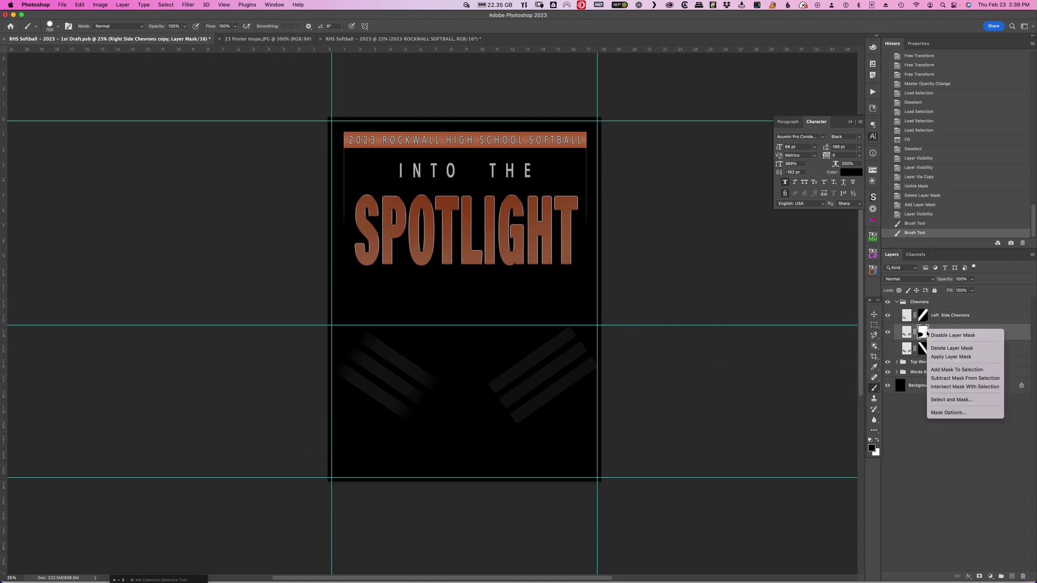
pyautogui.click(946, 357)
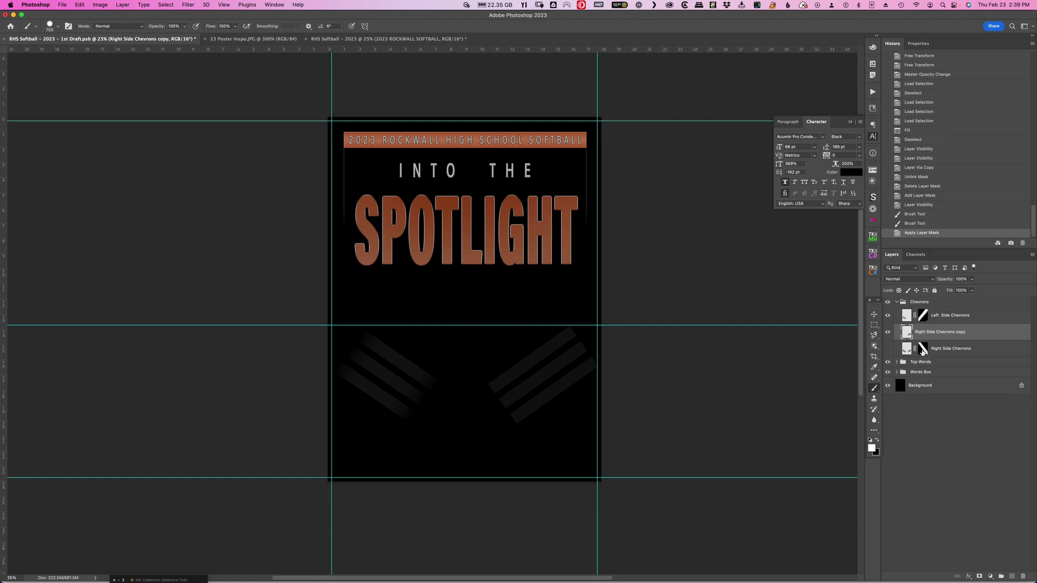
pyautogui.moveTo(923, 352); pyautogui.dragTo(923, 335)
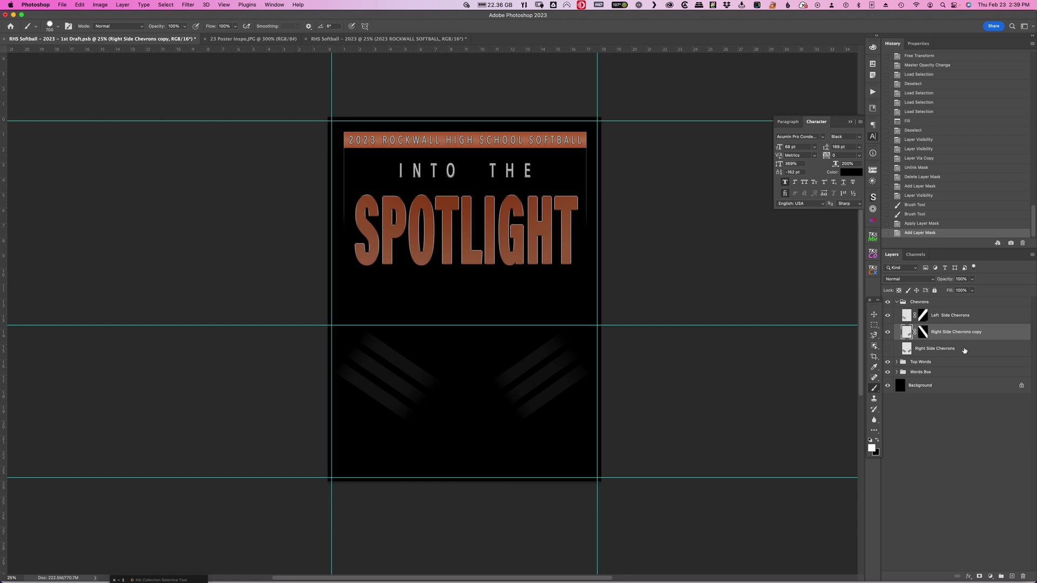
# - Delete the hidden original Right Side Chevrons layer and rename the remaining copy Right Side Chevrons
pyautogui.click(964, 351)
pyautogui.press('Delete')
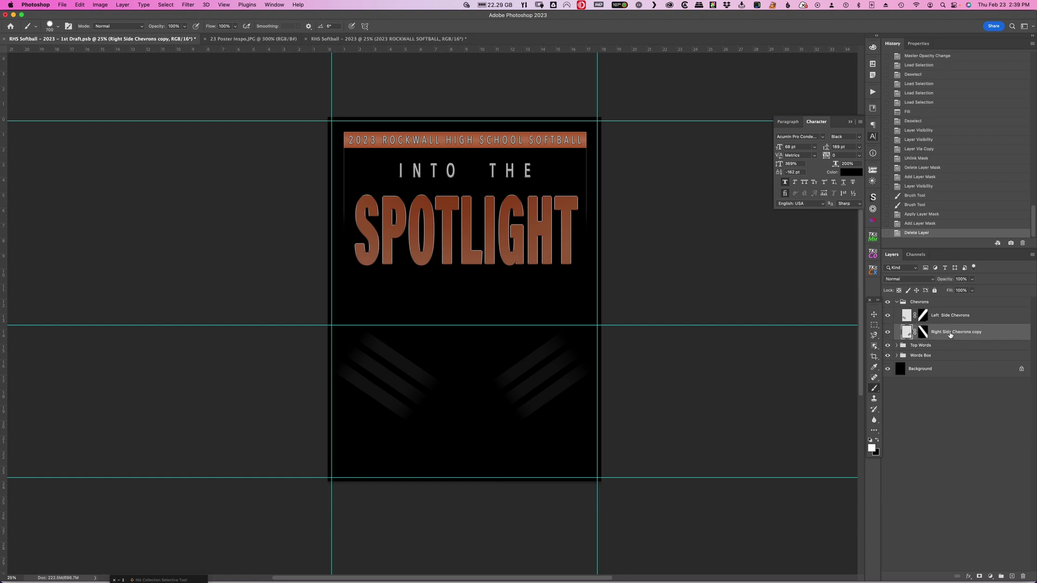
pyautogui.press('Right')
pyautogui.press('Return')
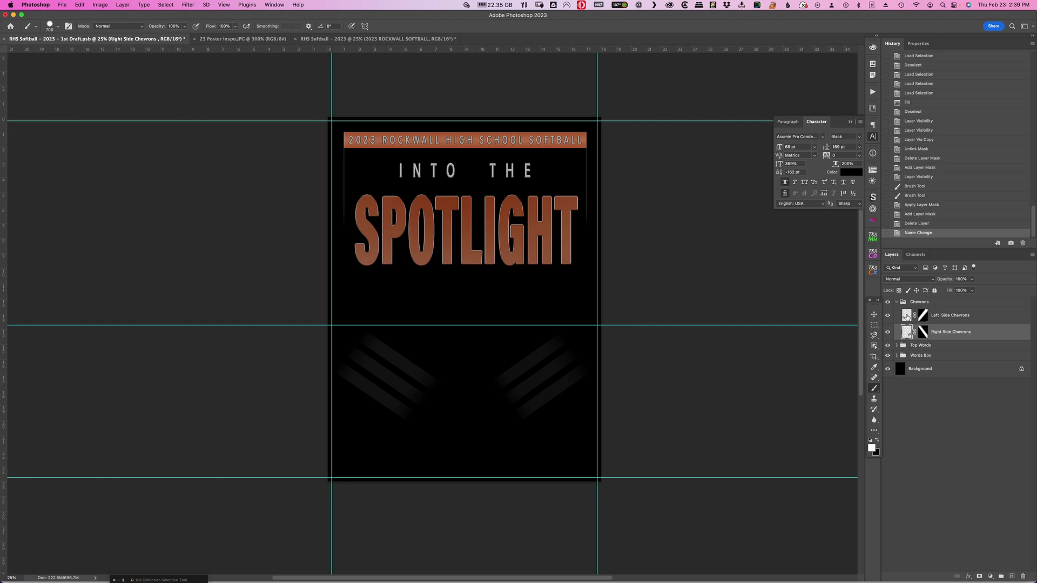
# - Fill the Left Side Chevrons bars with gray #676767 at 100% opacity using their loaded selection, and deselect
pyautogui.click(907, 317)
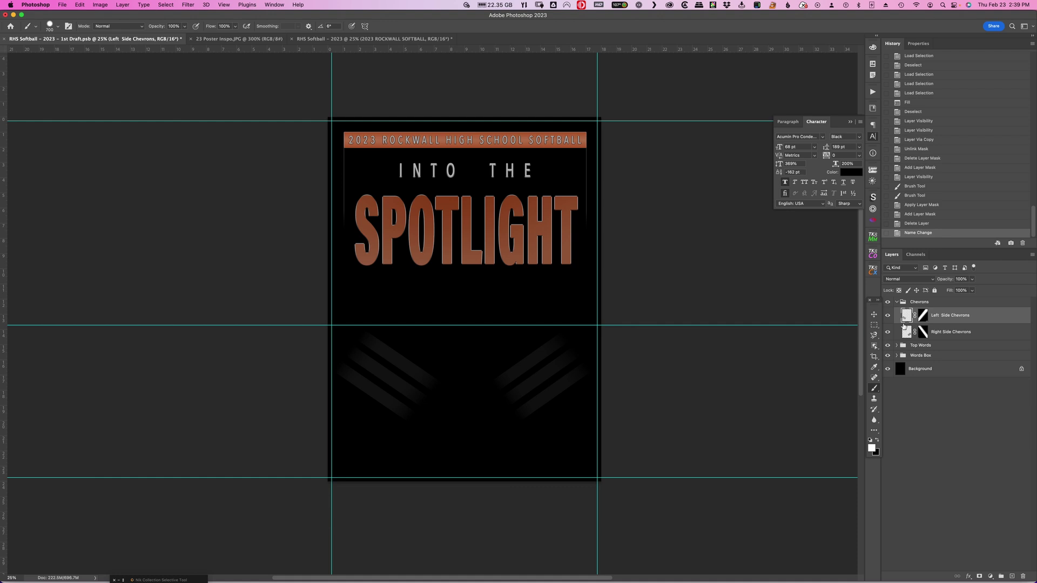
pyautogui.keyDown('super'); pyautogui.click(905, 318); pyautogui.keyUp('super')
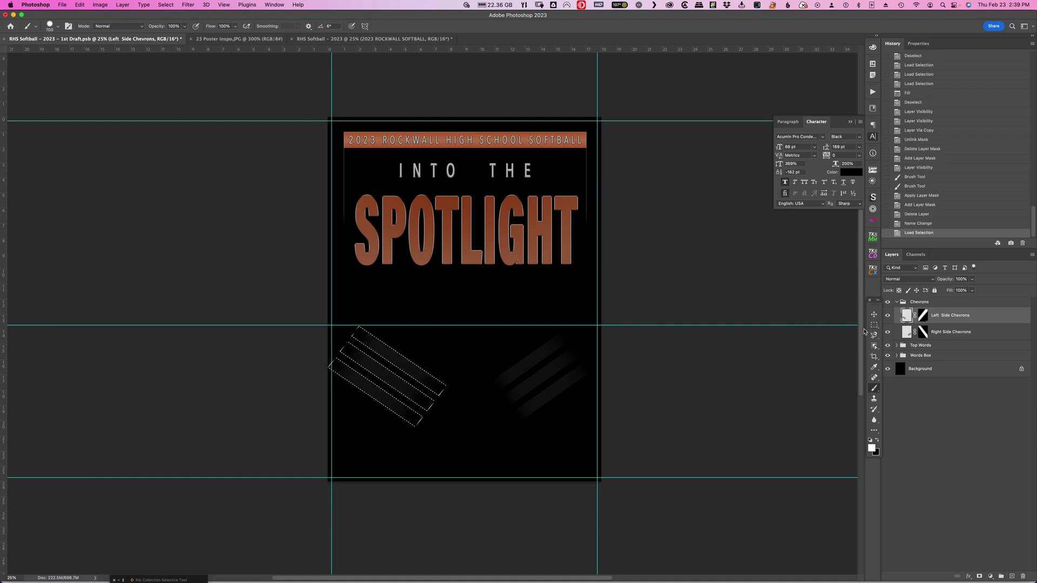
pyautogui.hotkey('shift', 'BackSpace')
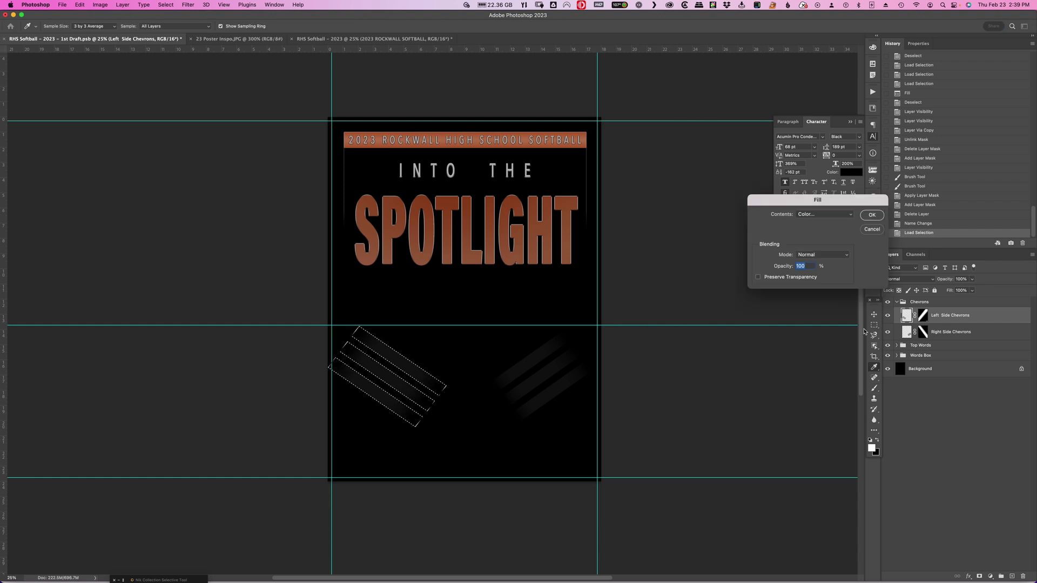
pyautogui.click(829, 216)
pyautogui.click(826, 215)
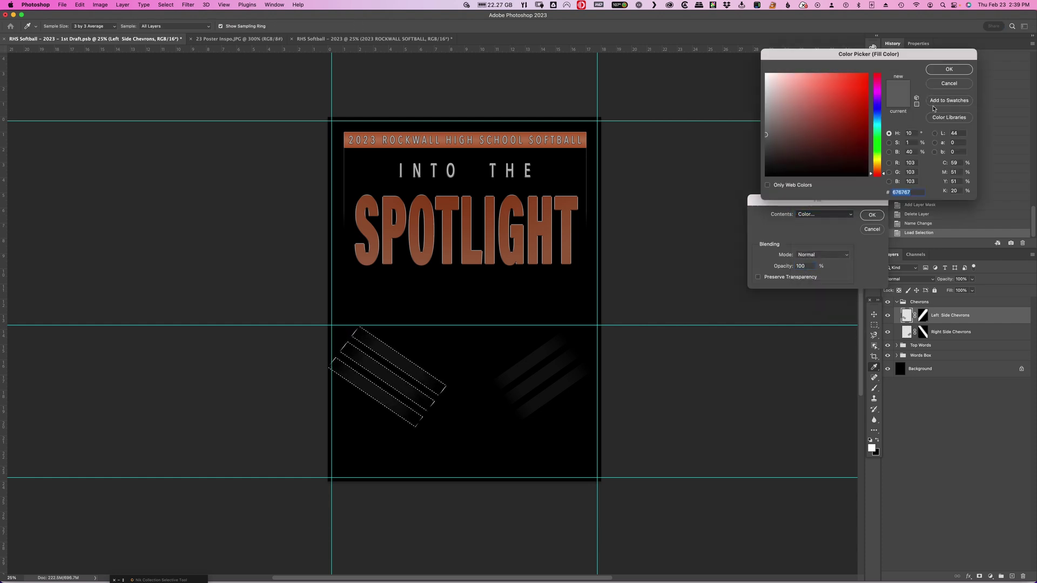
pyautogui.click(948, 77)
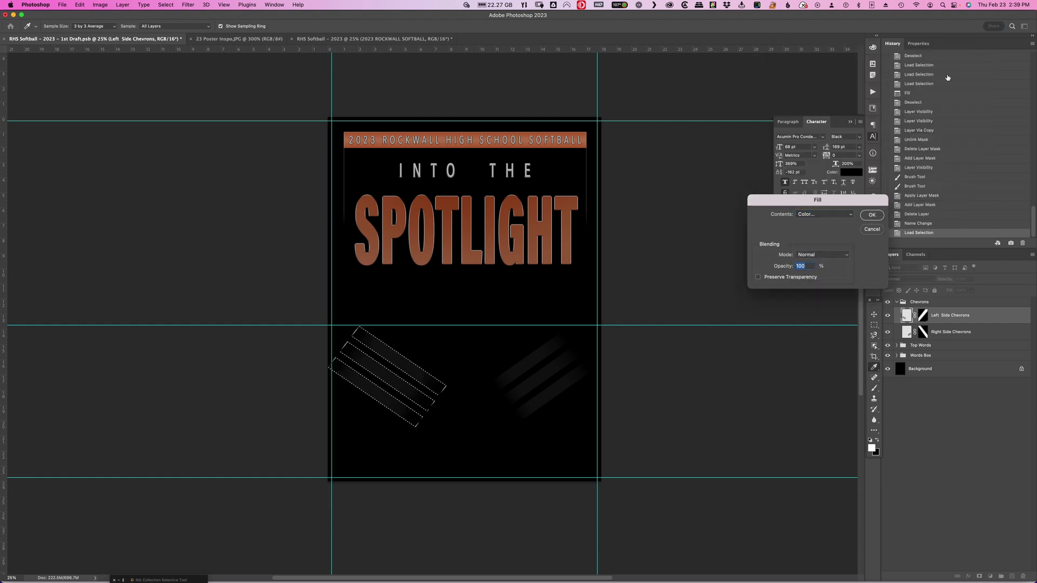
pyautogui.click(871, 215)
pyautogui.press('super+d')
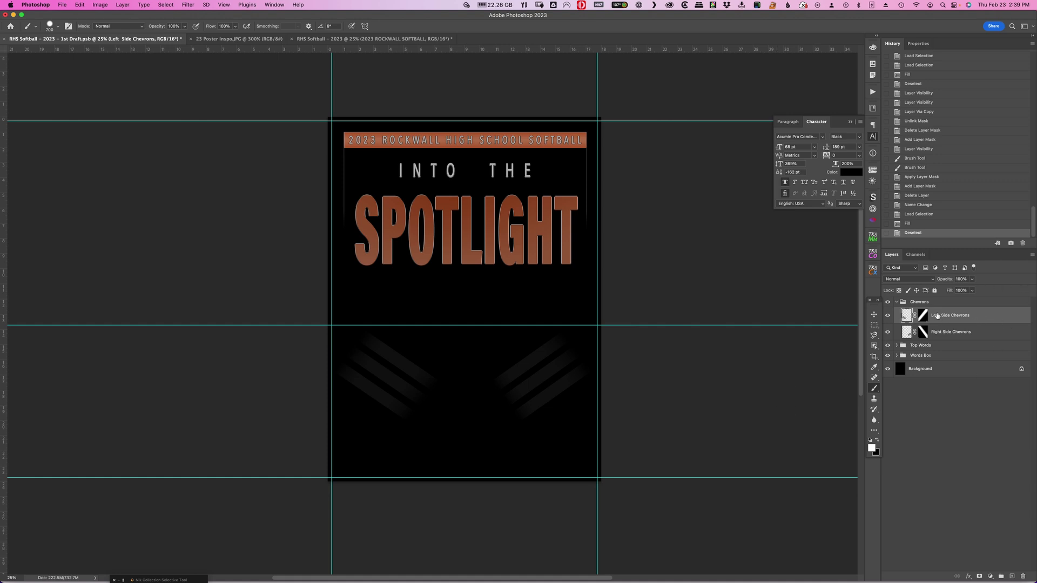
# - Collapse the Chevrons group and set its opacity to 20%
pyautogui.click(896, 304)
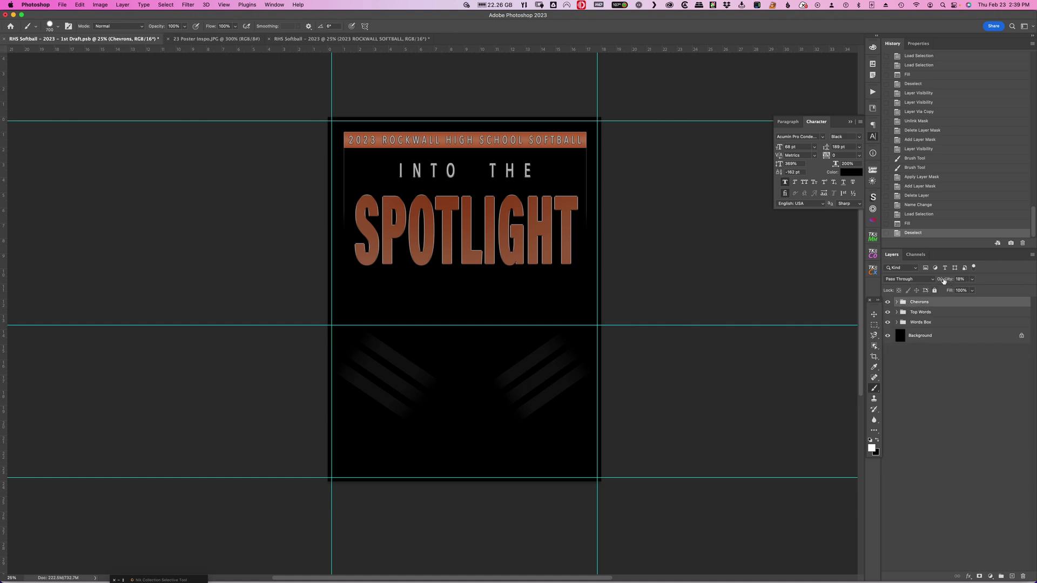
pyautogui.moveTo(944, 281); pyautogui.dragTo(946, 282)
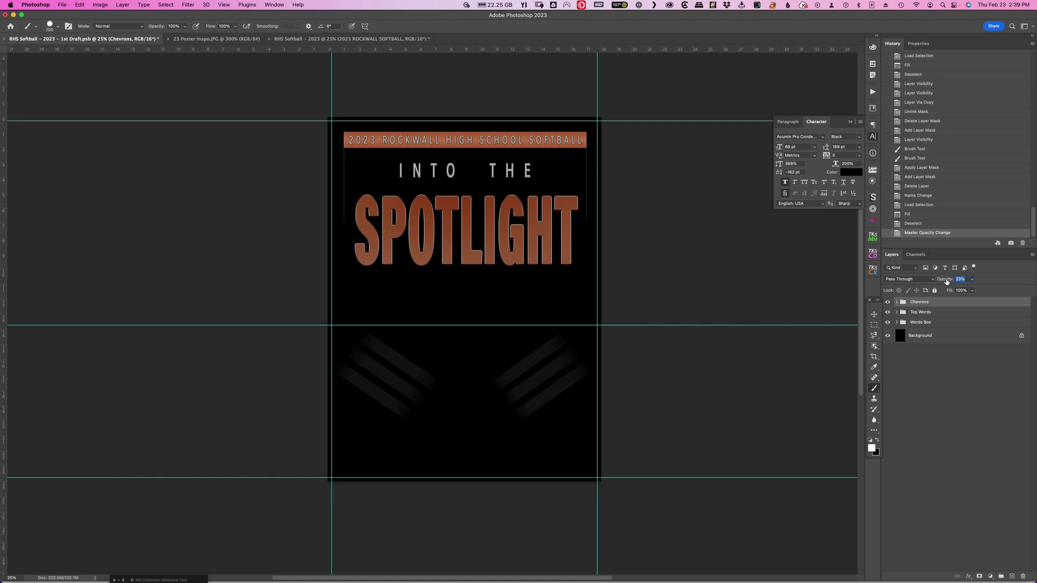
pyautogui.click(946, 282)
pyautogui.press('super+a')
pyautogui.press('Return')
# - Check the chevron fade in 23 Poster Inspo.JPG, and unlink and delete the layer masks of both chevron layers in the draft
pyautogui.click(219, 39)
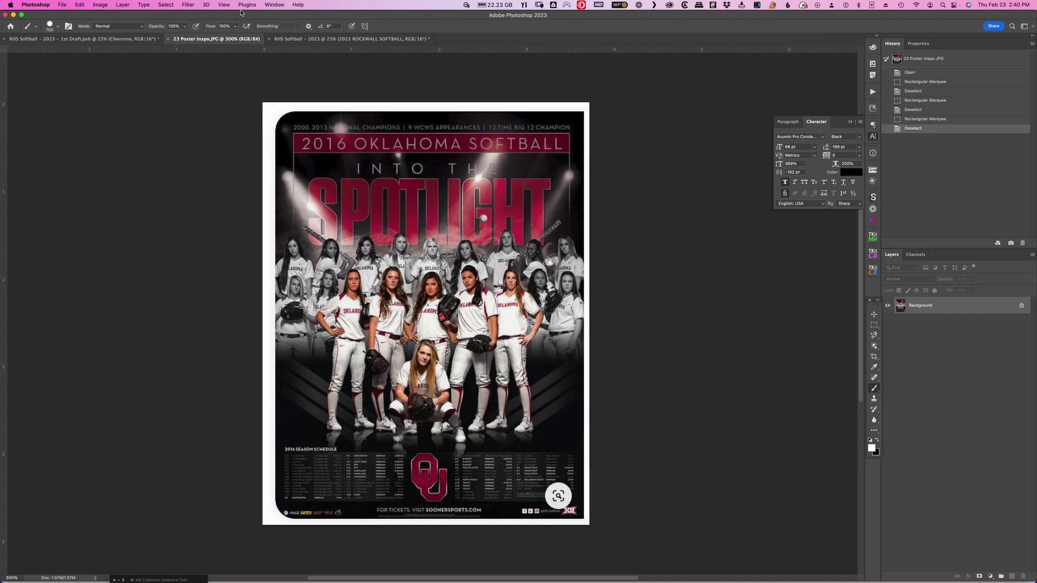
pyautogui.click(85, 40)
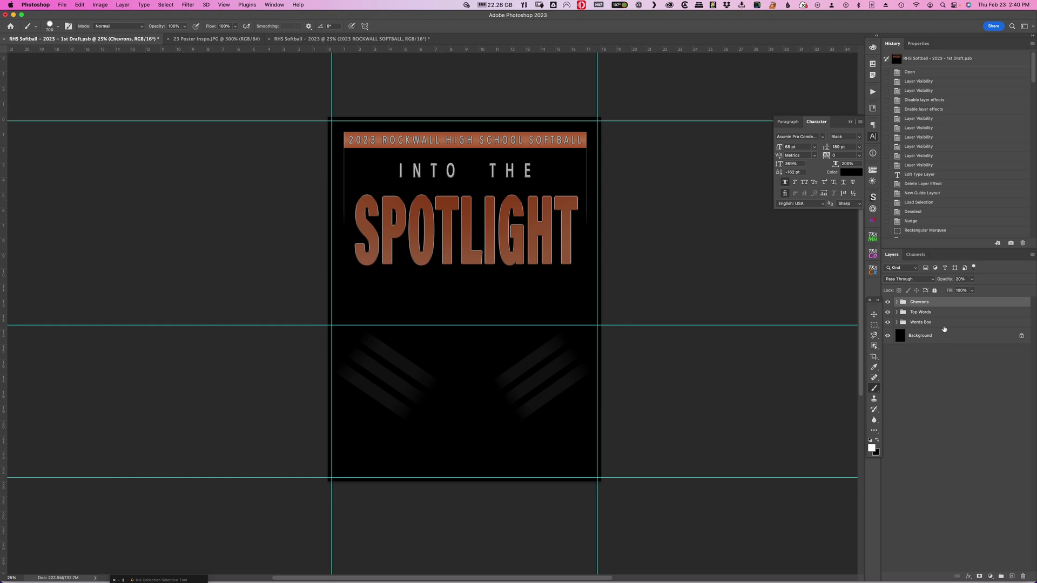
pyautogui.click(896, 302)
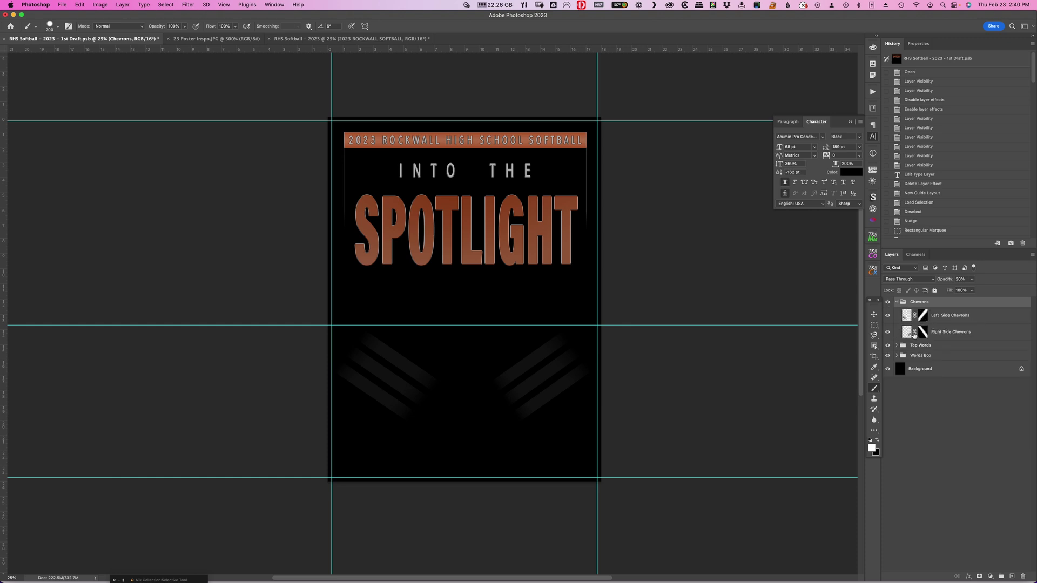
pyautogui.click(915, 332)
pyautogui.click(915, 315)
pyautogui.moveTo(923, 316); pyautogui.dragTo(1022, 576)
pyautogui.moveTo(925, 318); pyautogui.dragTo(1023, 577)
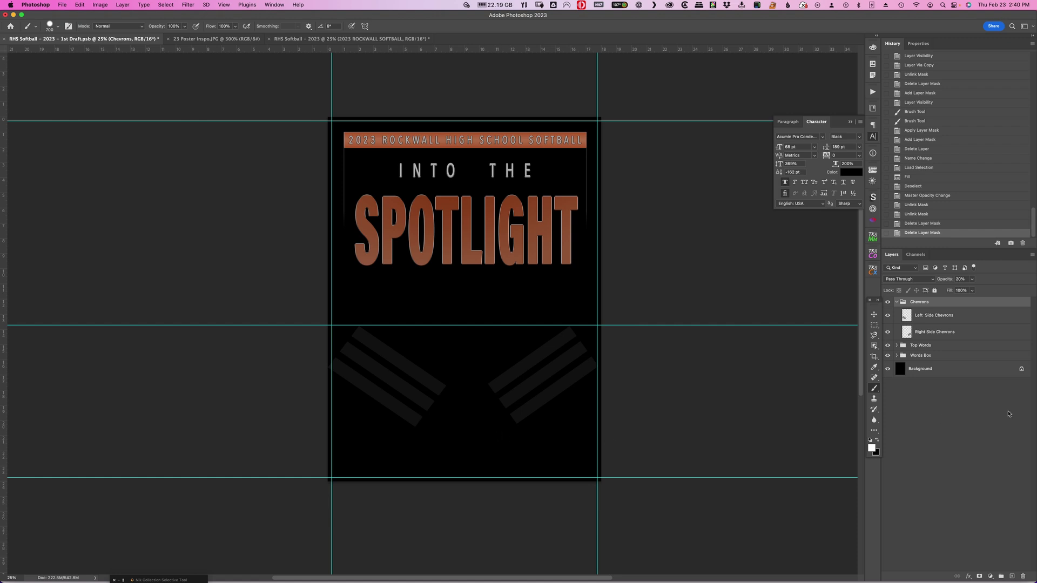
# - Fade the lower part of Right Side Chevrons with a vertical gradient on a new mask, and copy that mask to Left Side Chevrons
pyautogui.click(938, 334)
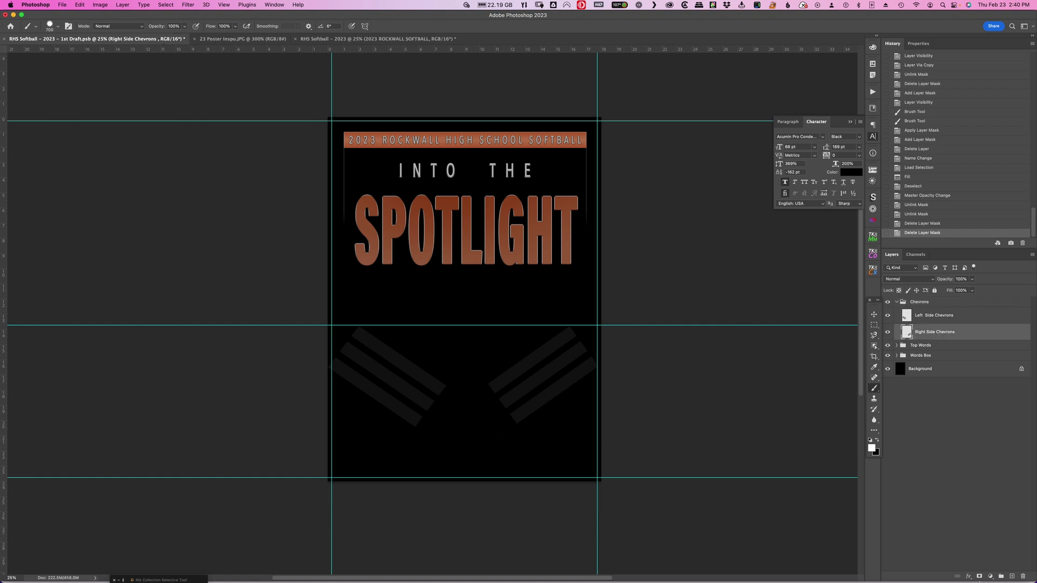
pyautogui.click(980, 576)
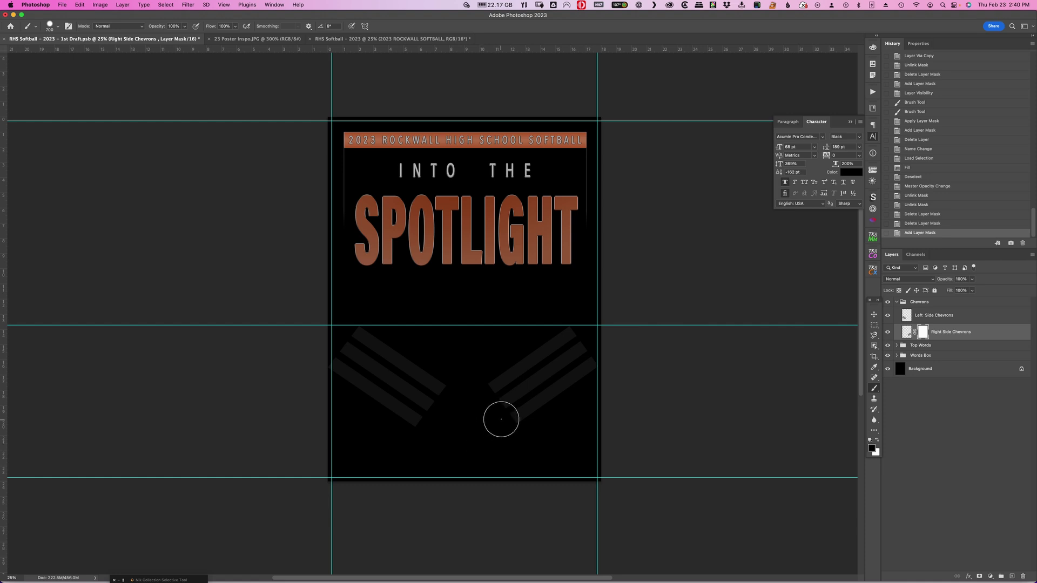
pyautogui.press('g')
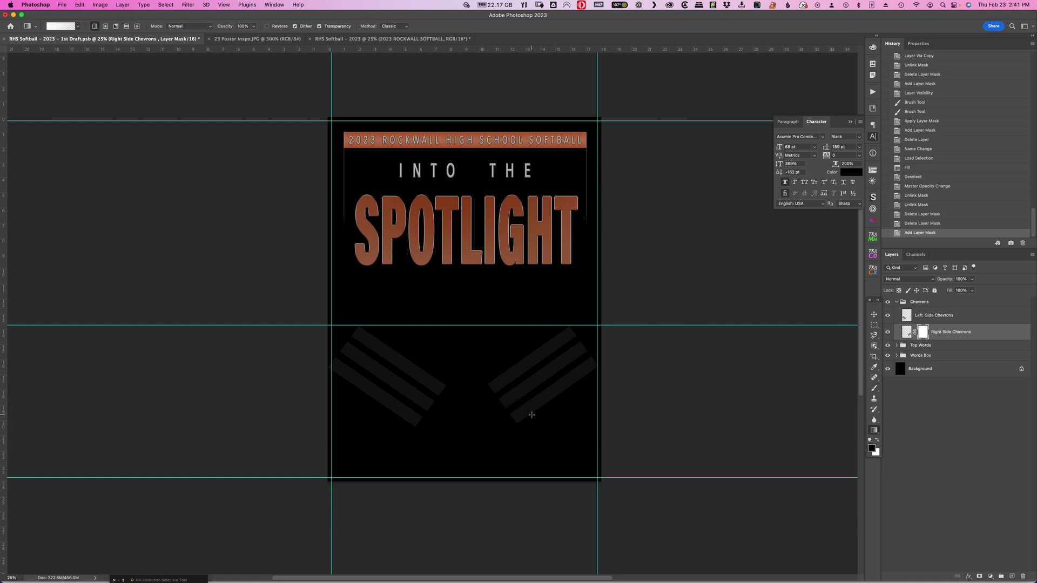
pyautogui.moveTo(518, 424); pyautogui.dragTo(518, 374)
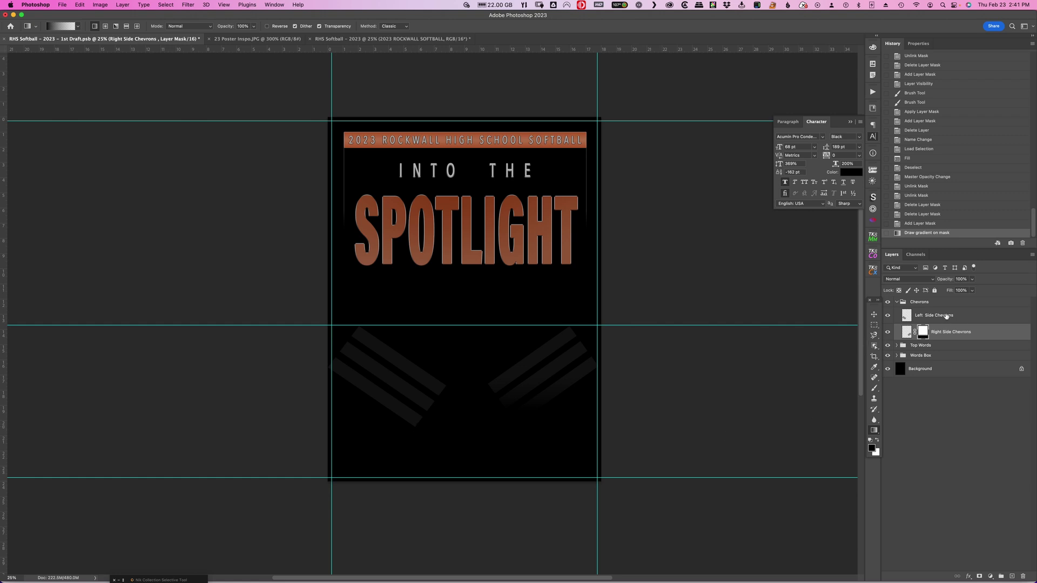
pyautogui.click(946, 317)
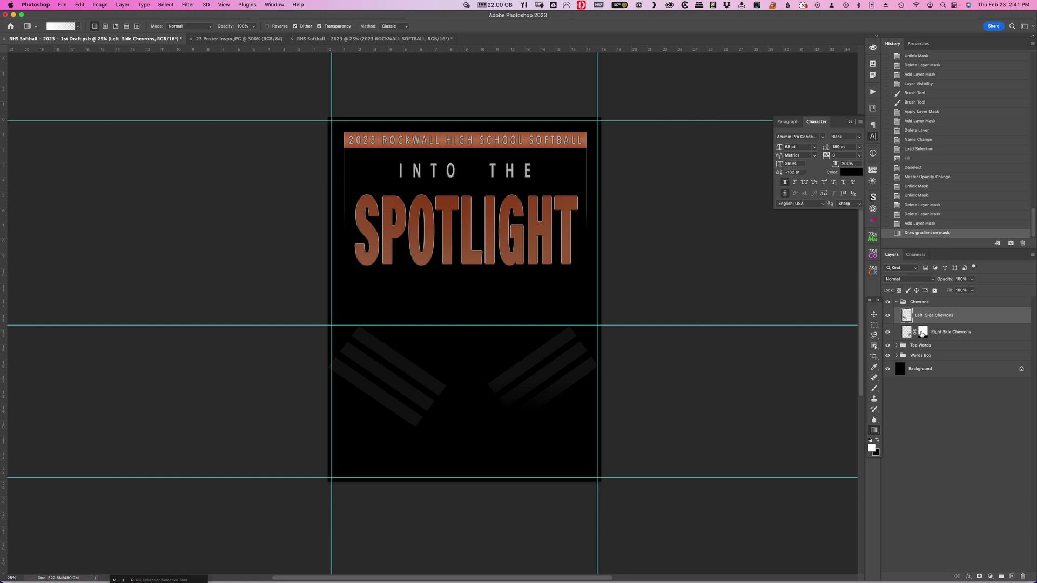
pyautogui.moveTo(921, 334); pyautogui.dragTo(922, 316)
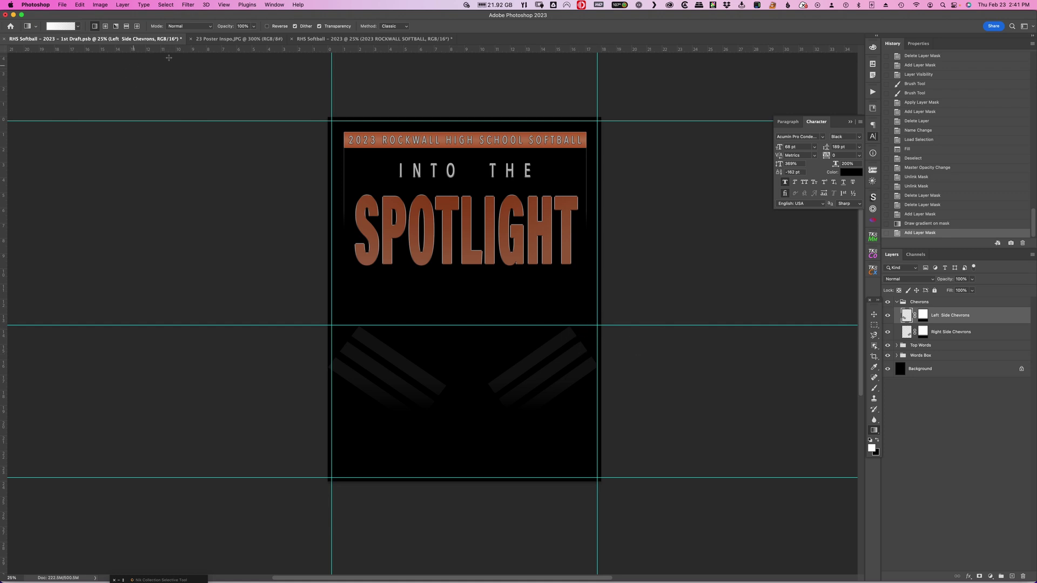
# - Consult the reference poster and fade the outer edges of both chevron layers inward with horizontal gradients on their masks
pyautogui.click(240, 39)
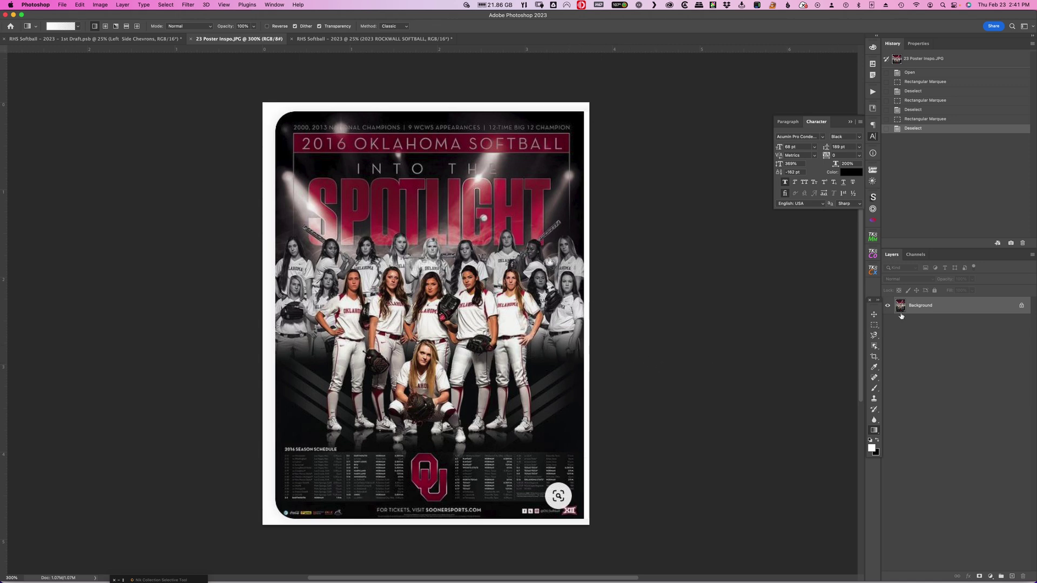
pyautogui.hotkey('ctrl', 'shift', 'Tab')
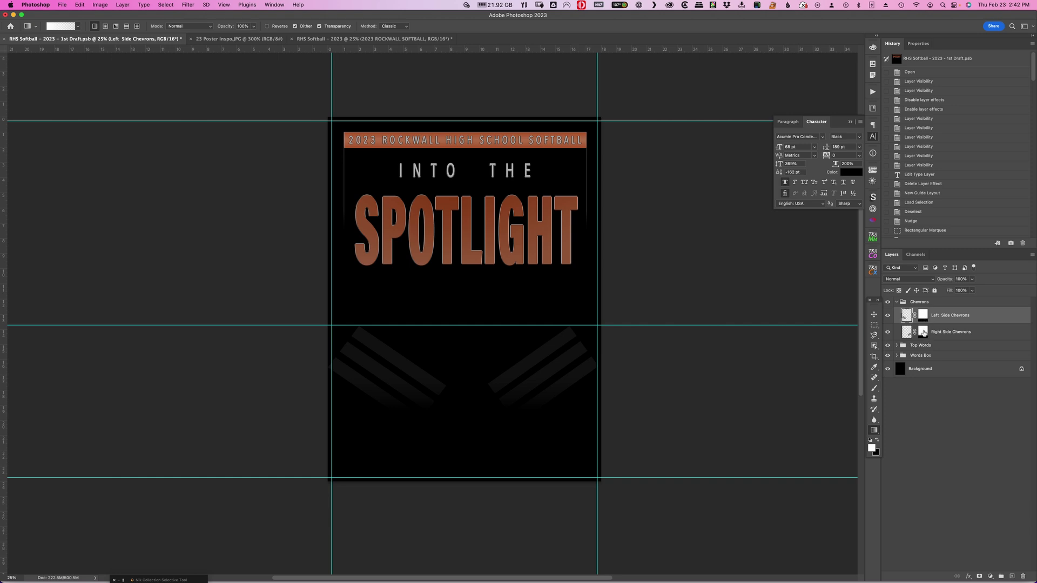
pyautogui.click(924, 329)
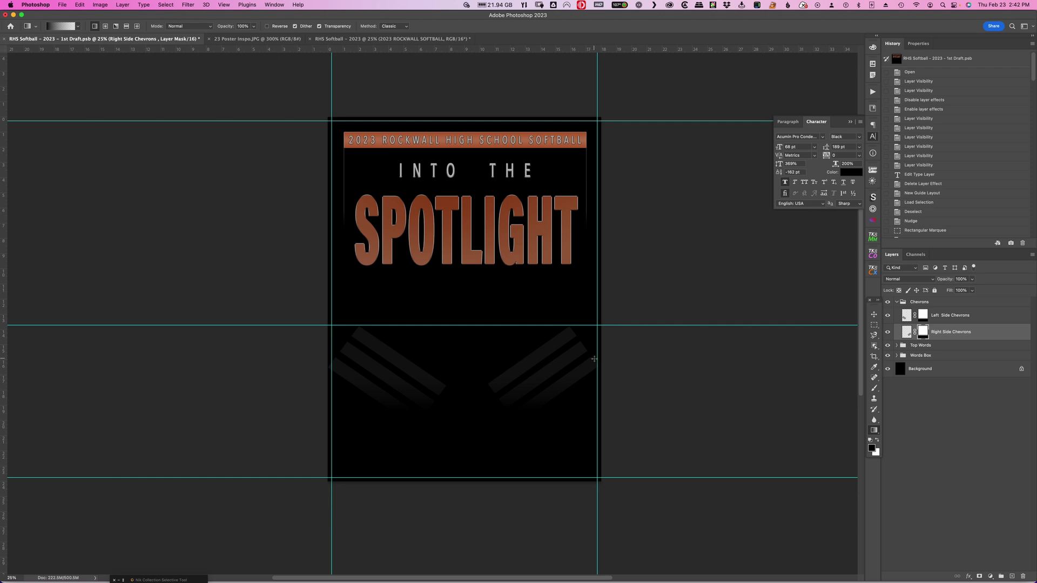
pyautogui.moveTo(595, 359); pyautogui.dragTo(558, 360)
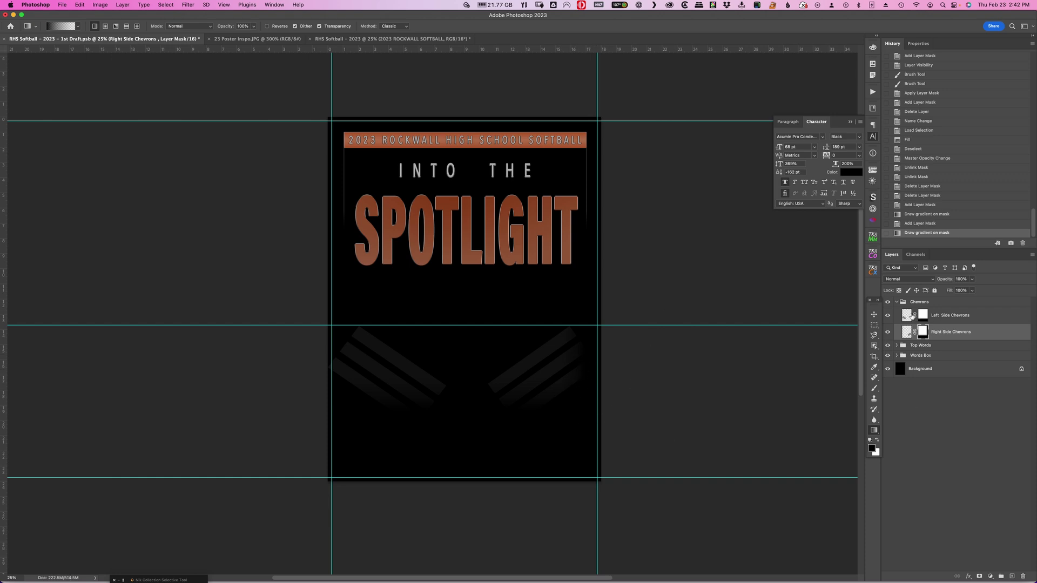
pyautogui.click(923, 316)
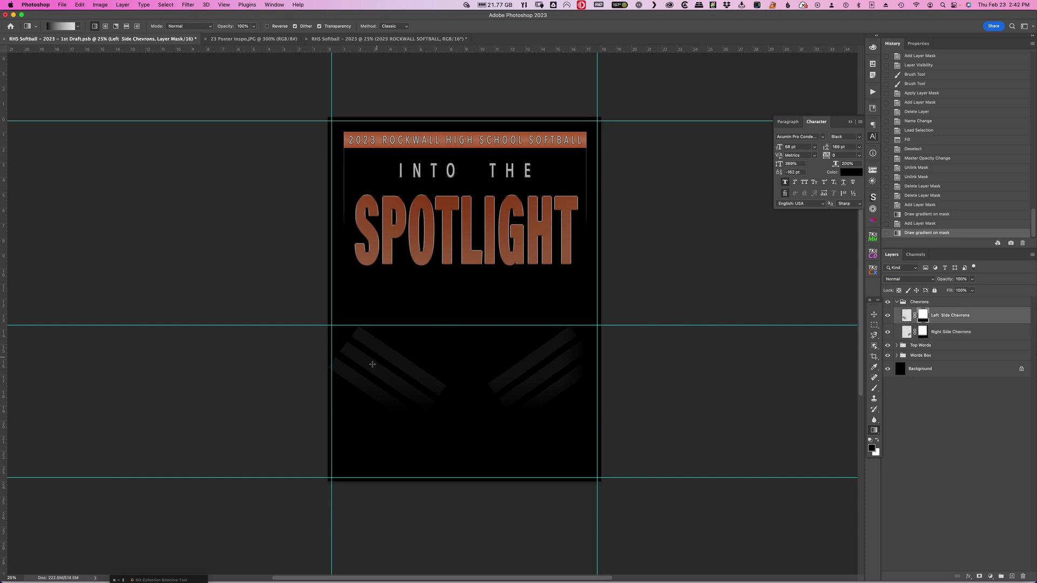
pyautogui.moveTo(328, 362); pyautogui.dragTo(369, 362)
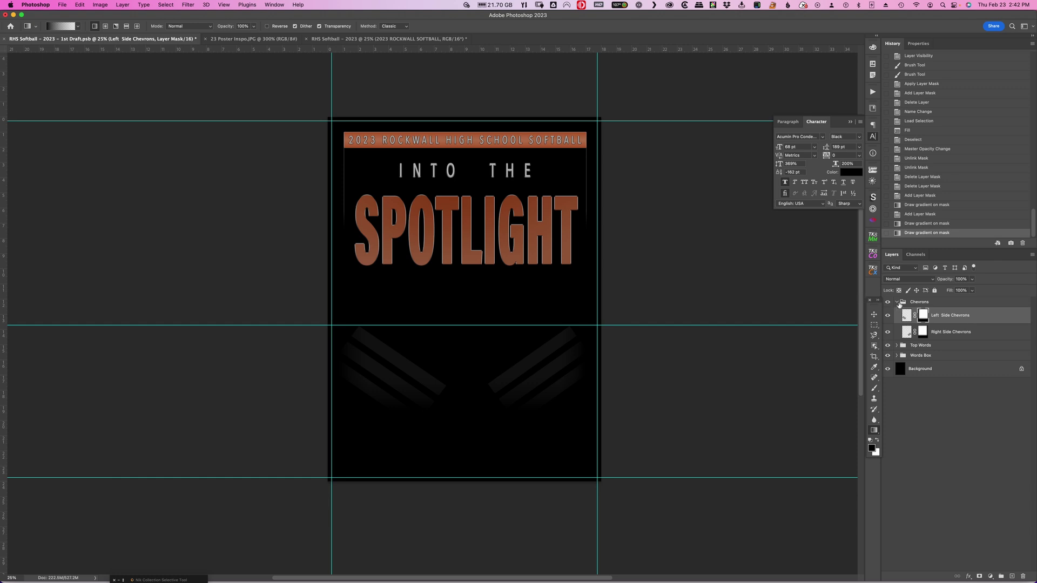
# - Scale the collapsed Chevrons group upward to about 114% with Free Transform and compare the draft with the reference poster
pyautogui.click(897, 303)
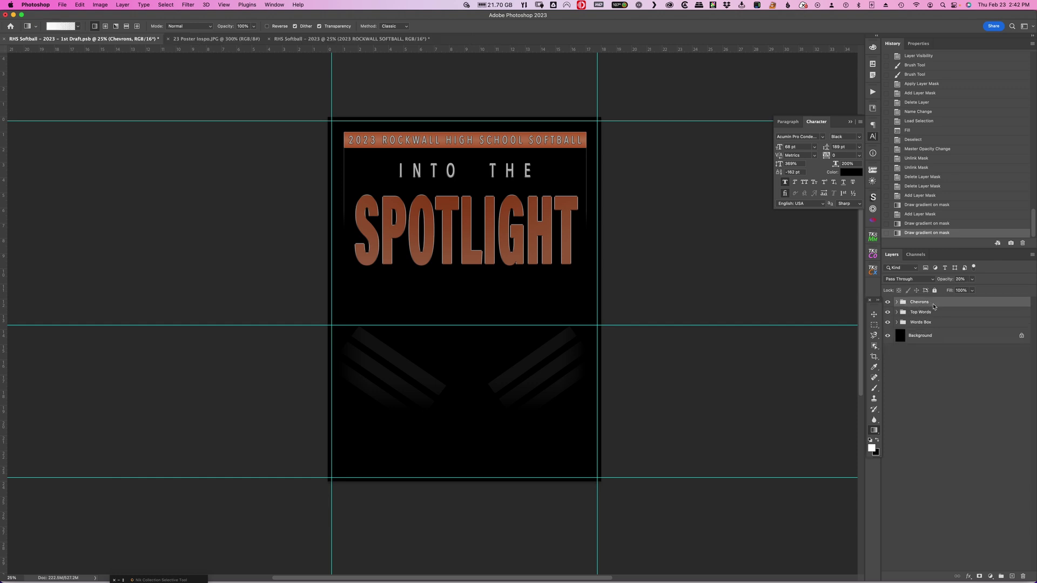
pyautogui.press('super+t')
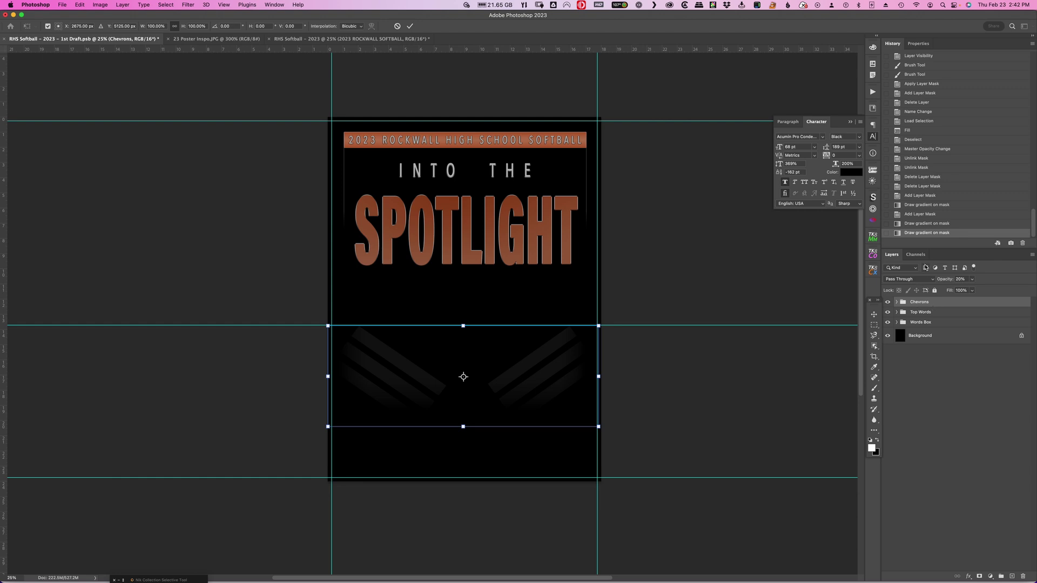
pyautogui.scroll(3, 686, 384)
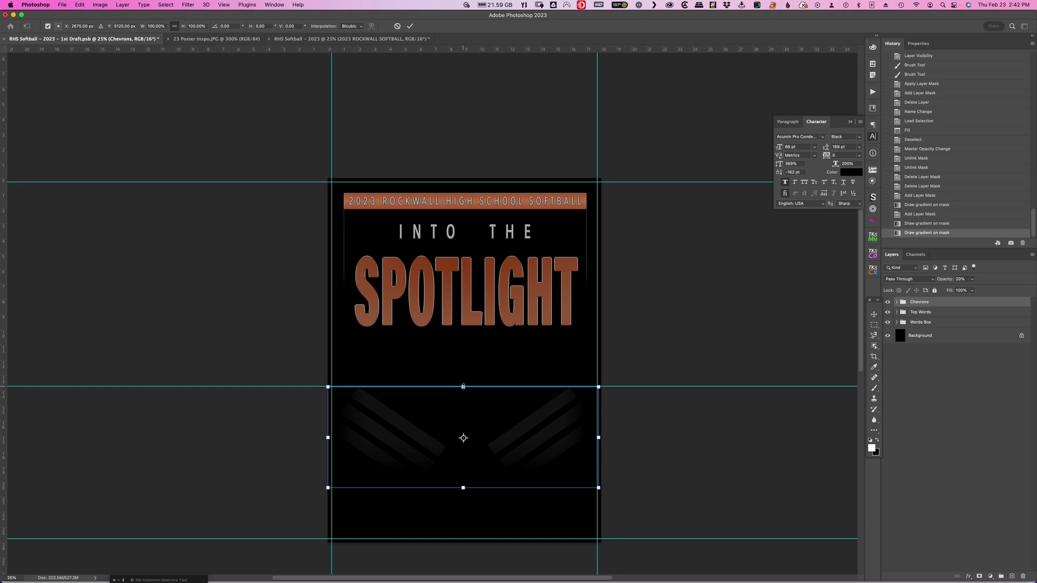
pyautogui.moveTo(463, 387); pyautogui.dragTo(463, 378)
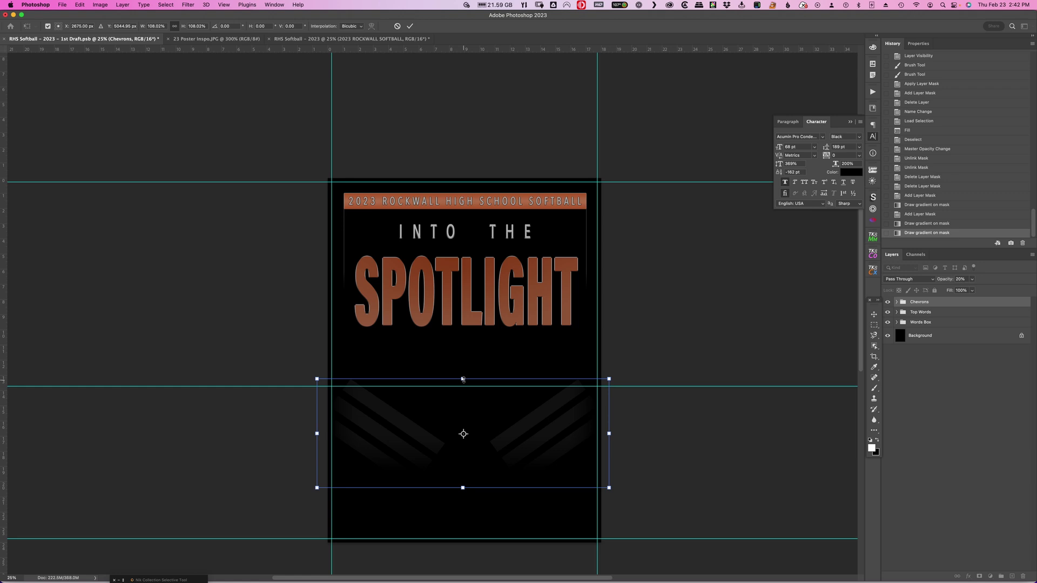
pyautogui.moveTo(463, 379); pyautogui.dragTo(463, 374)
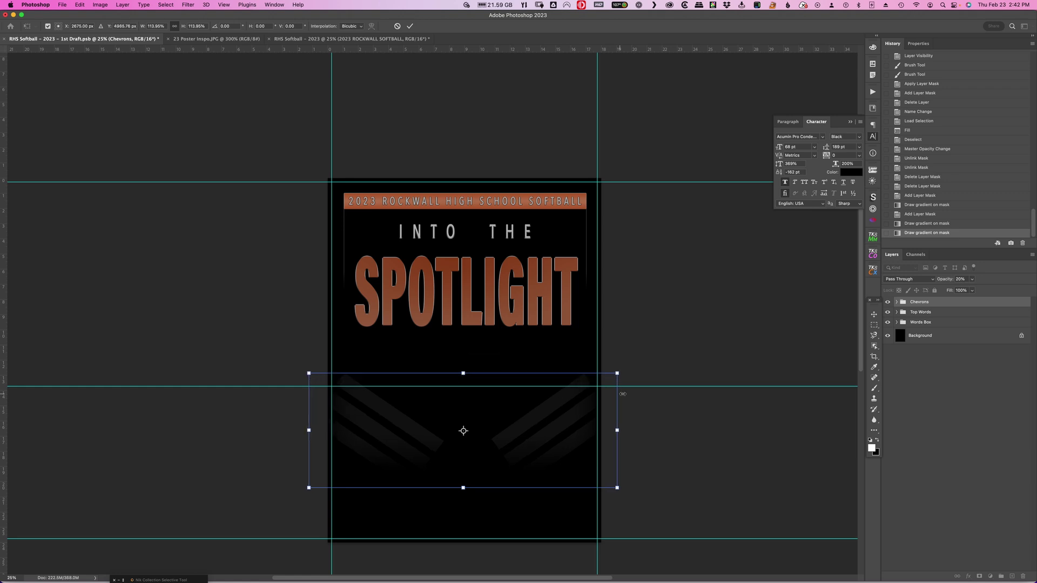
pyautogui.press('Return')
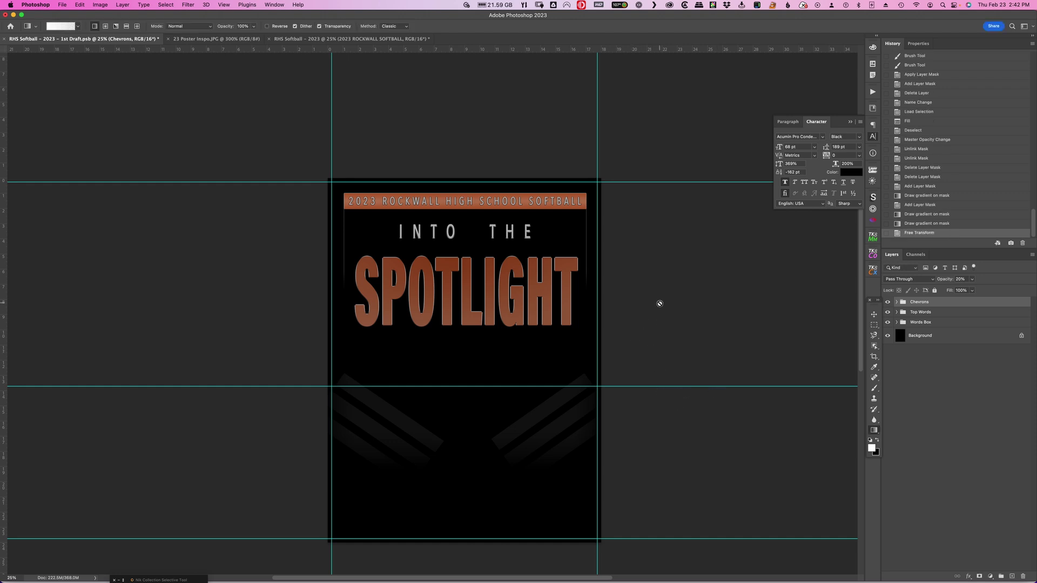
pyautogui.click(204, 40)
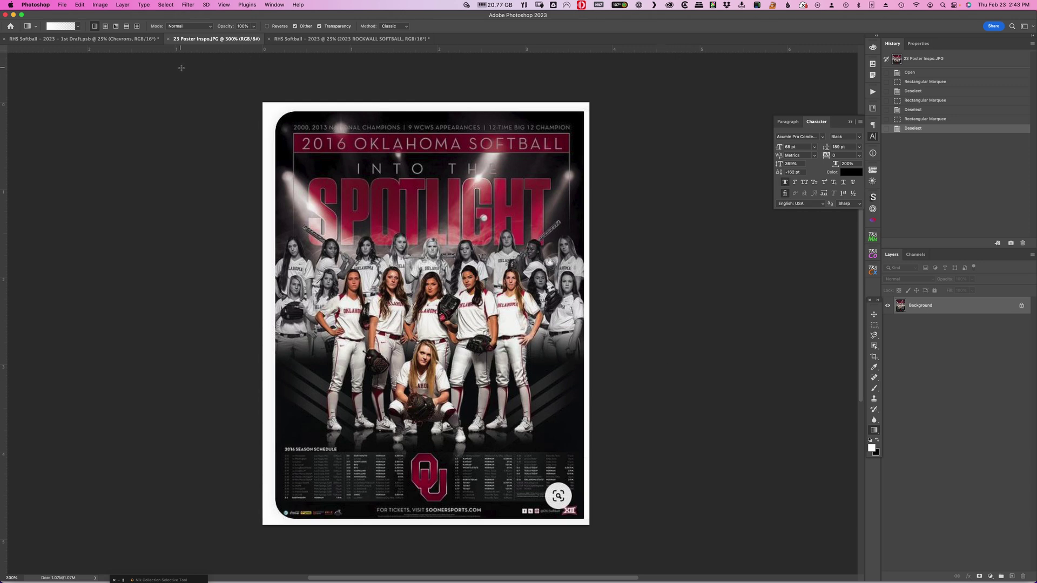
pyautogui.click(81, 39)
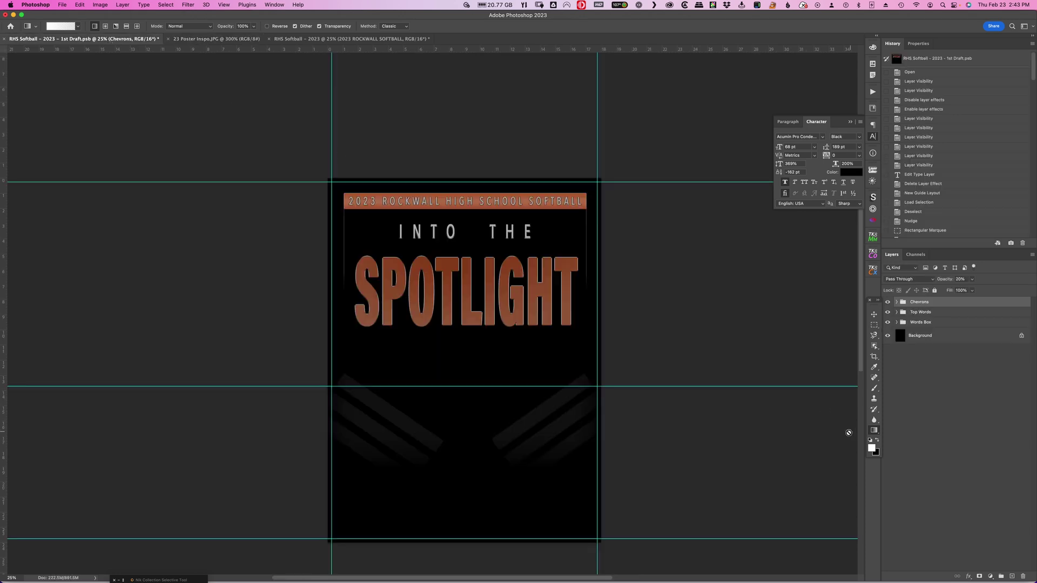